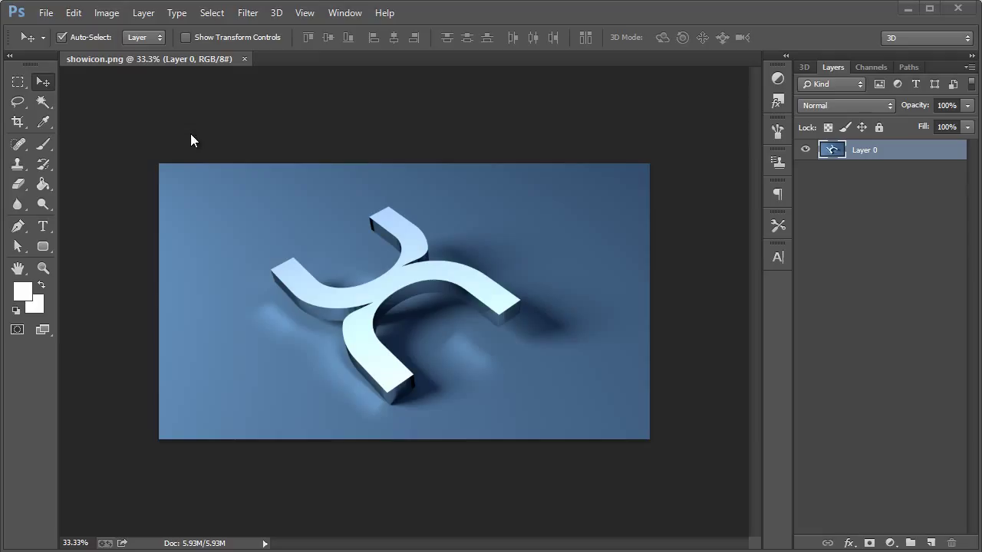
# View the rendered logo at 100% and scroll around to check its edges and shading
pyautogui.click(43, 268)
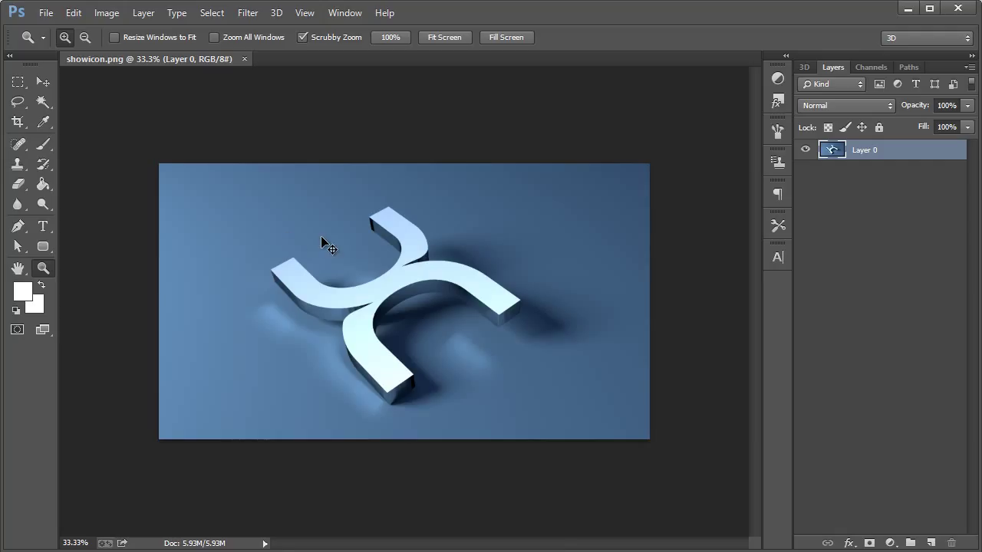
pyautogui.hotkey('ctrl', '1')
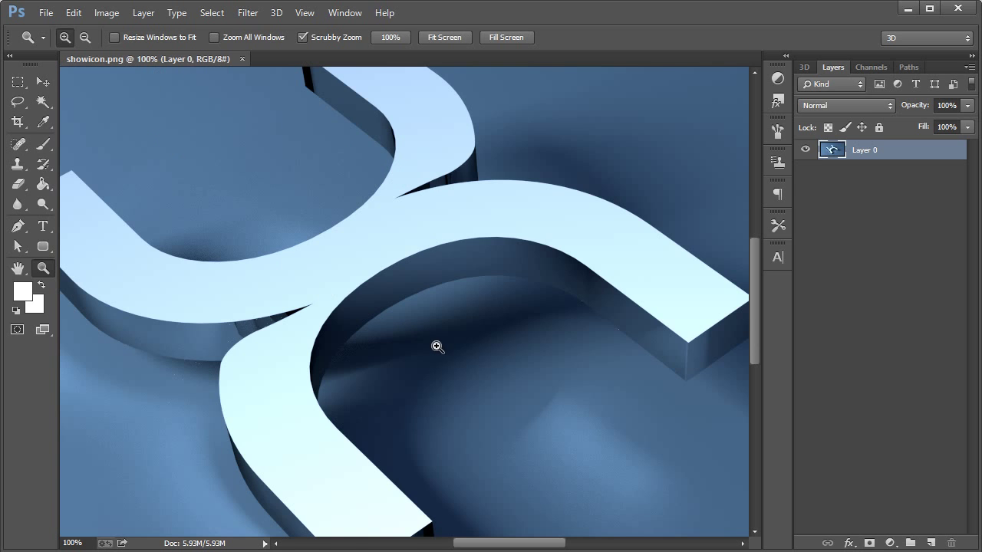
pyautogui.scroll(1, 437, 346)
pyautogui.scroll(-5, 442, 344)
pyautogui.scroll(3, 429, 335)
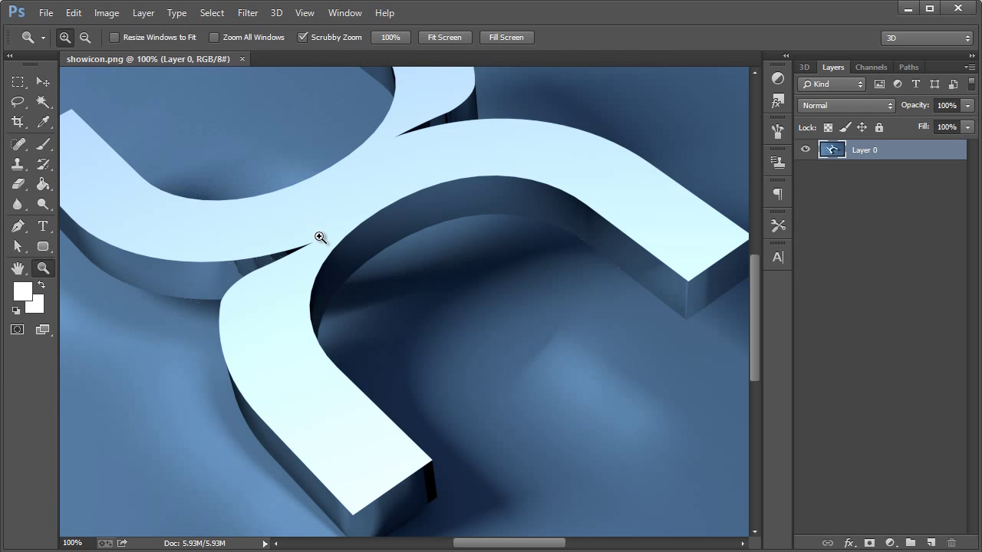
# Zoom out twice from the canvas context menu to view the render at 50%
pyautogui.rightClick(320, 238)
pyautogui.click(357, 334)
pyautogui.rightClick(372, 298)
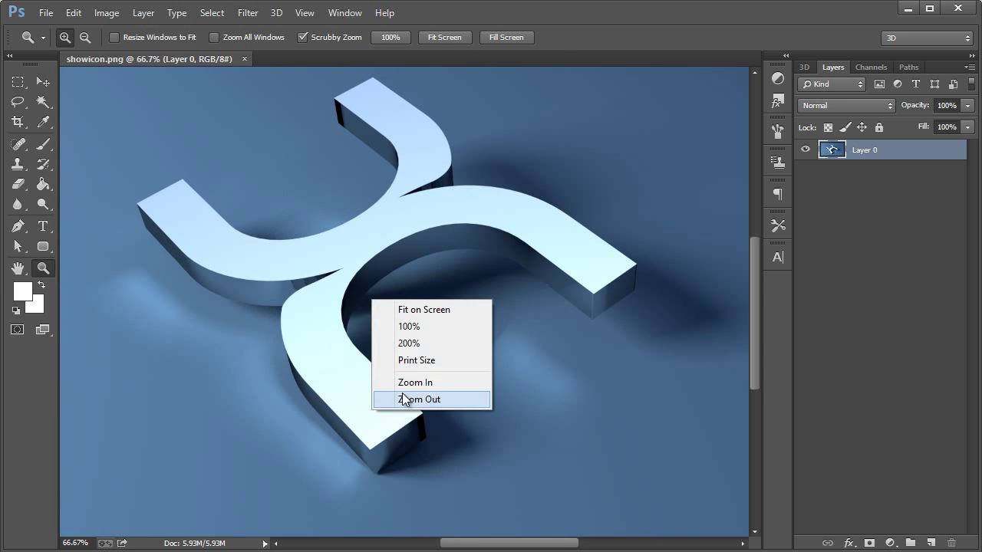
pyautogui.click(404, 400)
# Create a new 1024 × 1024 px document with a transparent background
pyautogui.click(47, 16)
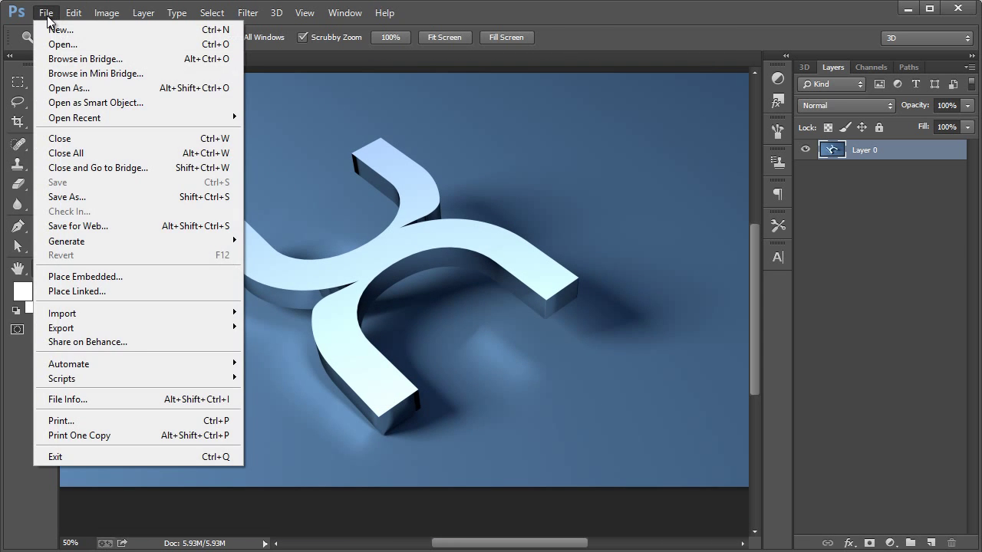
pyautogui.click(62, 29)
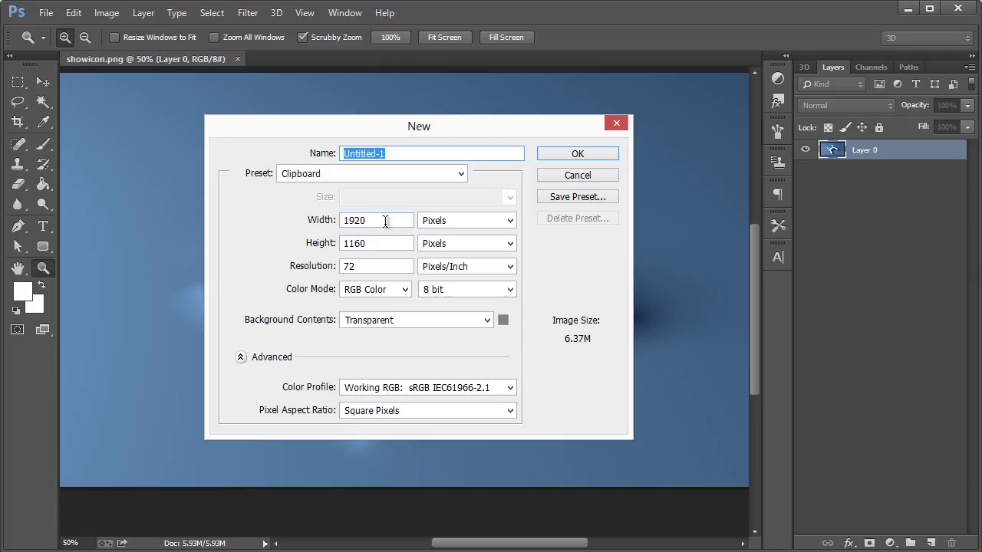
pyautogui.doubleClick(385, 221)
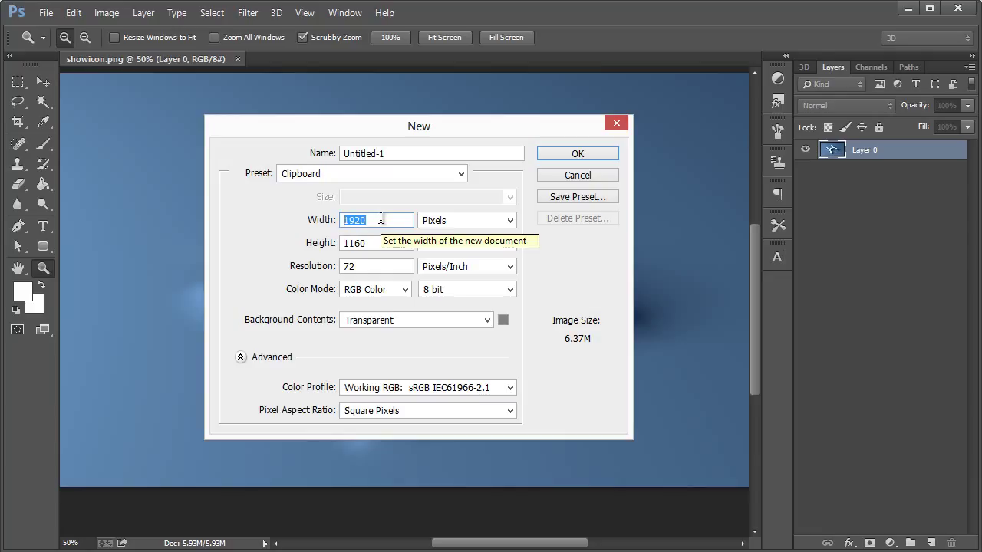
pyautogui.write('102')
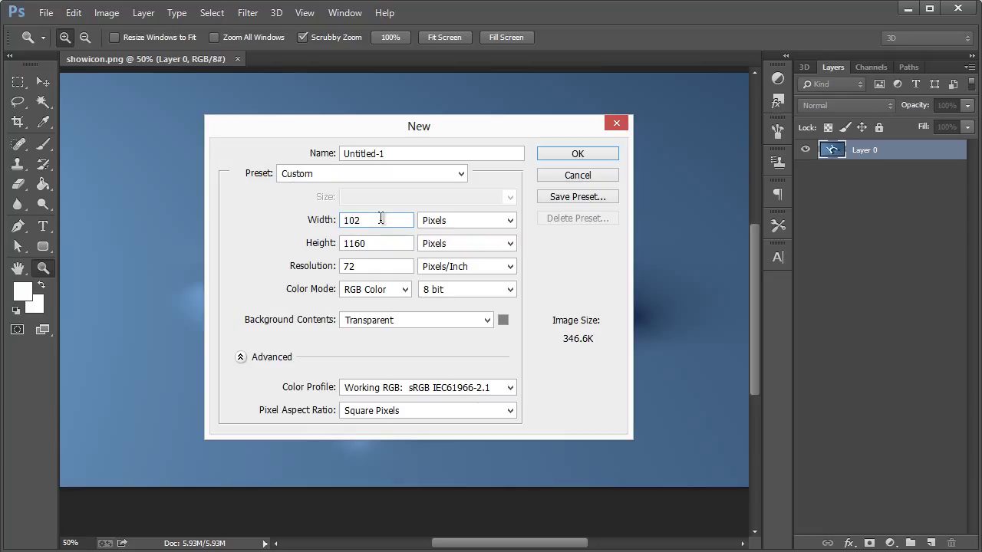
pyautogui.write('4')
pyautogui.press('Tab')
pyautogui.press('Tab')
pyautogui.write('1024')
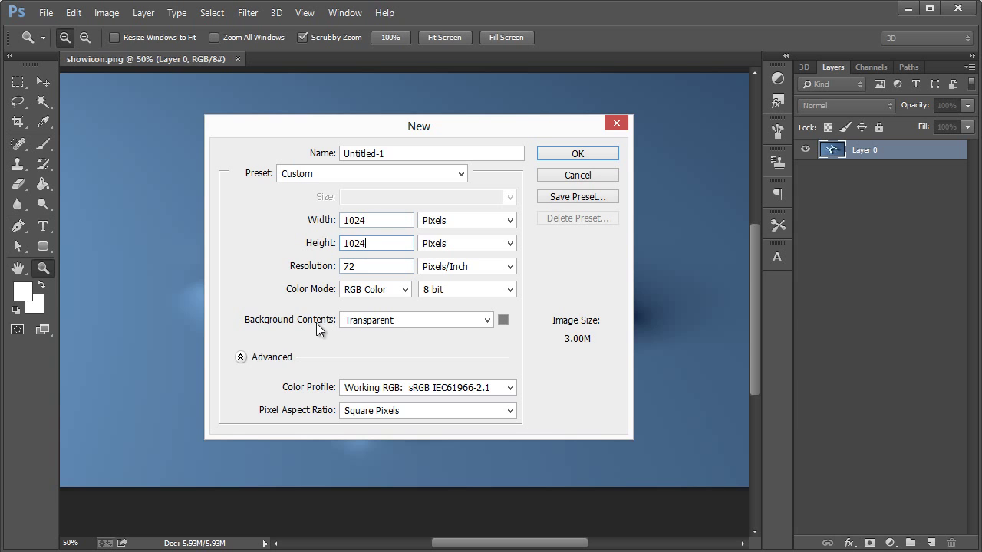
pyautogui.click(395, 322)
pyautogui.click(392, 358)
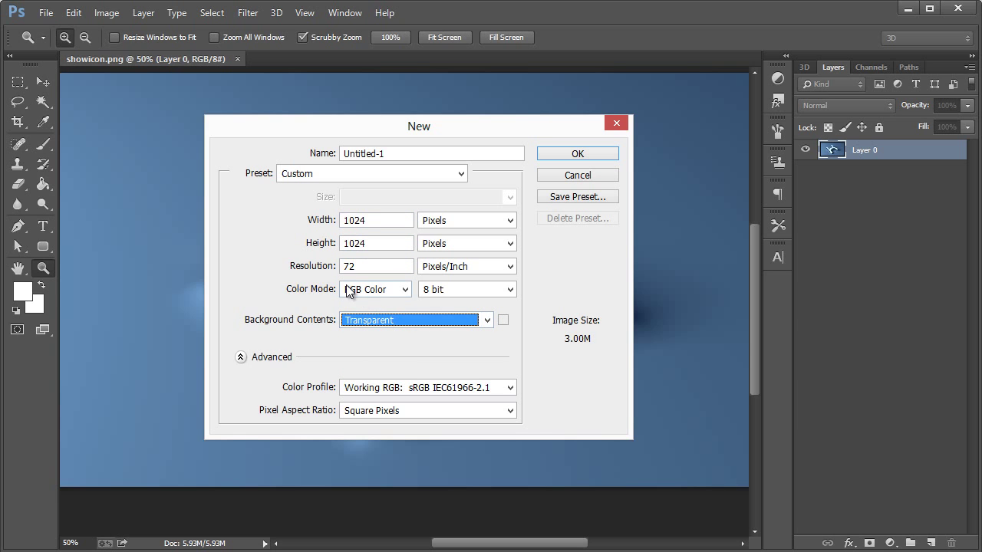
pyautogui.click(588, 152)
# Return to showicon.png with the Move tool and select the whole render
pyautogui.press('v')
pyautogui.click(115, 59)
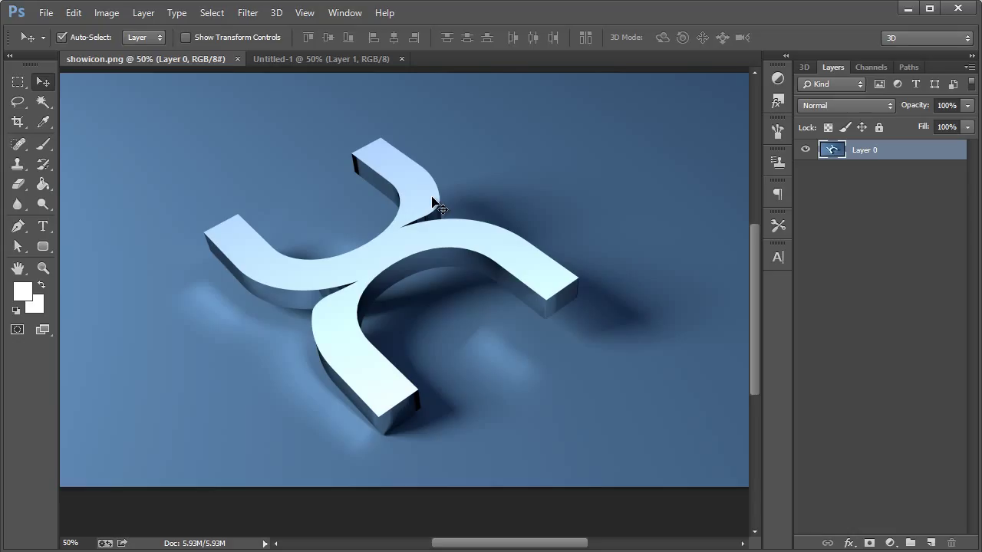
pyautogui.hotkey('ctrl', 'a')
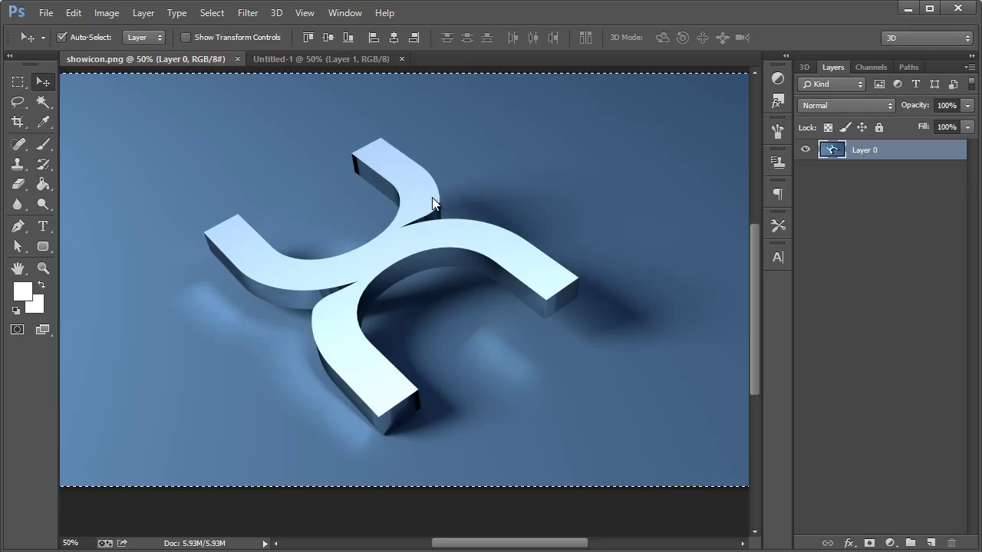
# Paste the render into Untitled-1 and drag it to the canvas centre
pyautogui.click(354, 59)
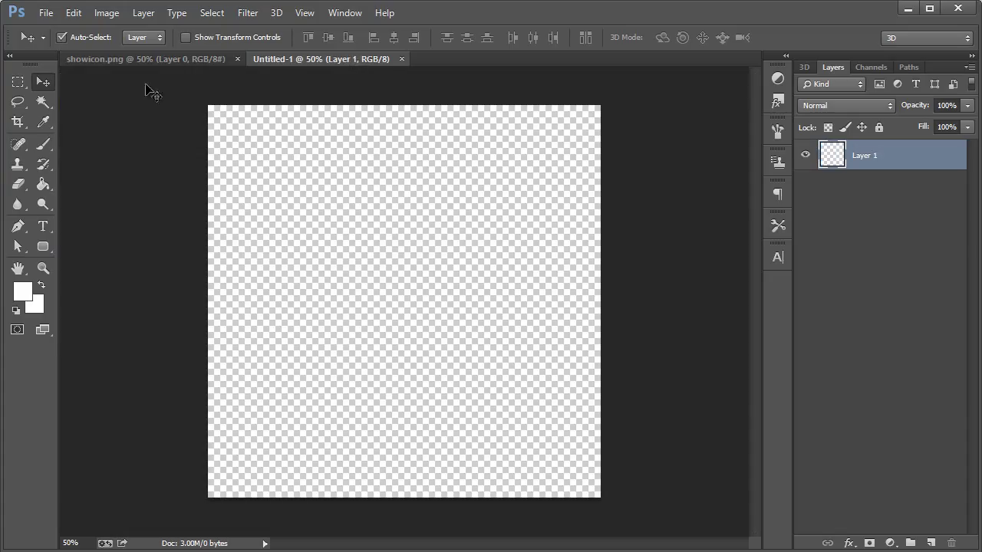
pyautogui.hotkey('ctrl', 'v')
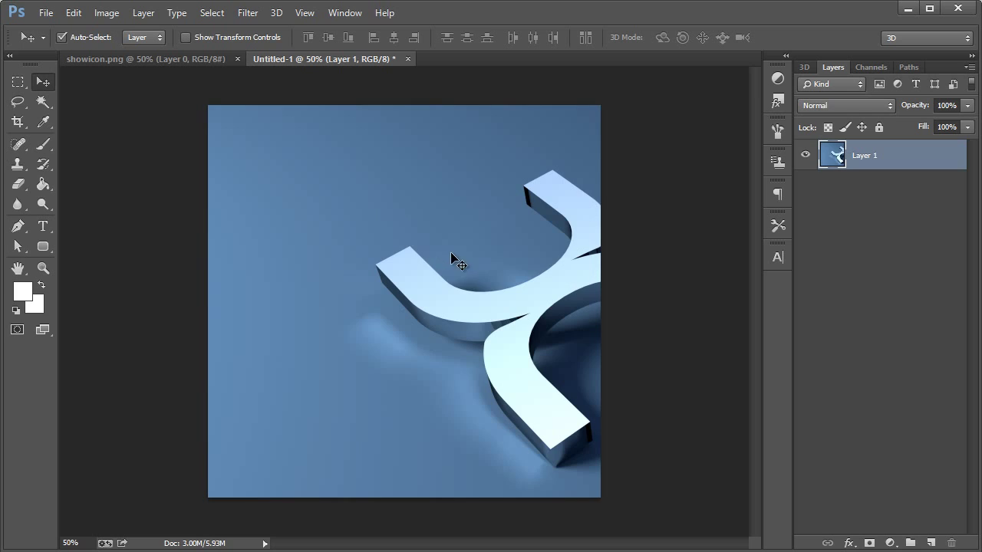
pyautogui.moveTo(453, 259); pyautogui.dragTo(286, 237)
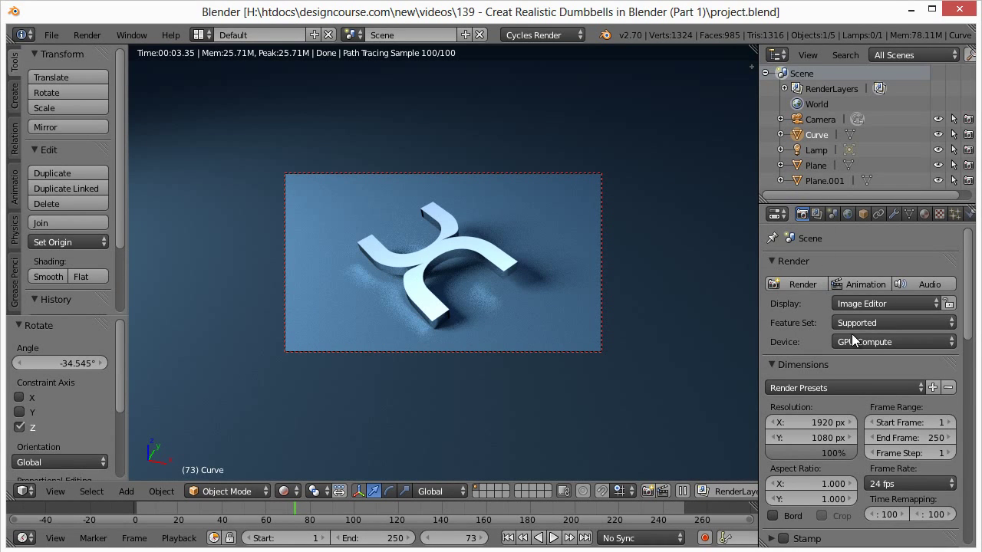
# Scroll Blender's Render properties down to Output, then minimize Blender to return to Photoshop
pyautogui.scroll(-5, 852, 334)
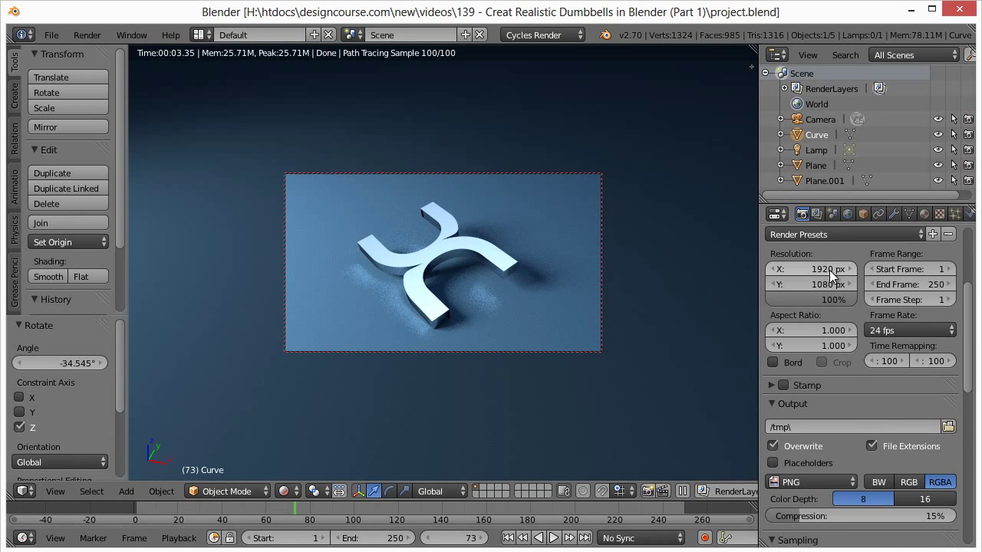
pyautogui.click(912, 11)
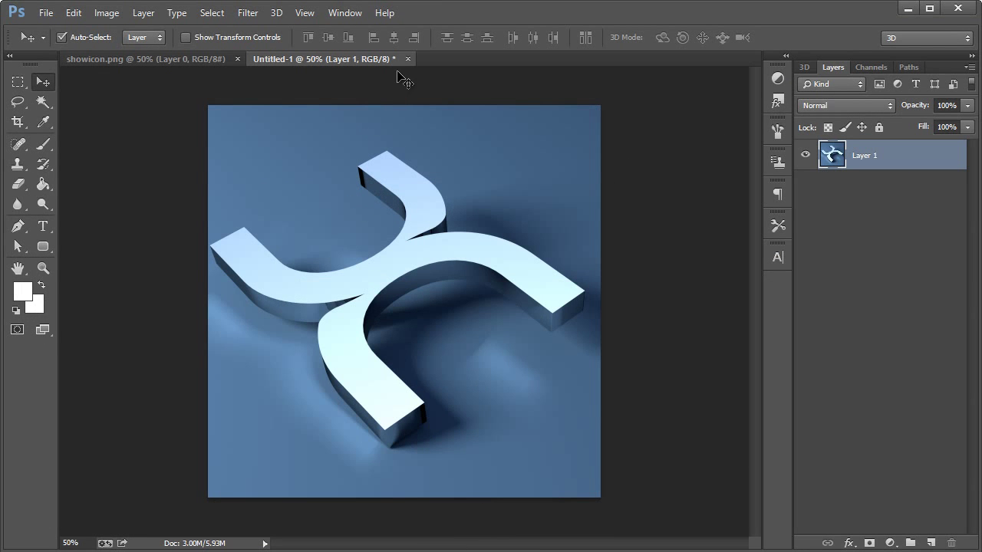
# Close Untitled-1 without saving and create a new transparent 512 × 512 px document
pyautogui.click(408, 59)
pyautogui.click(320, 30)
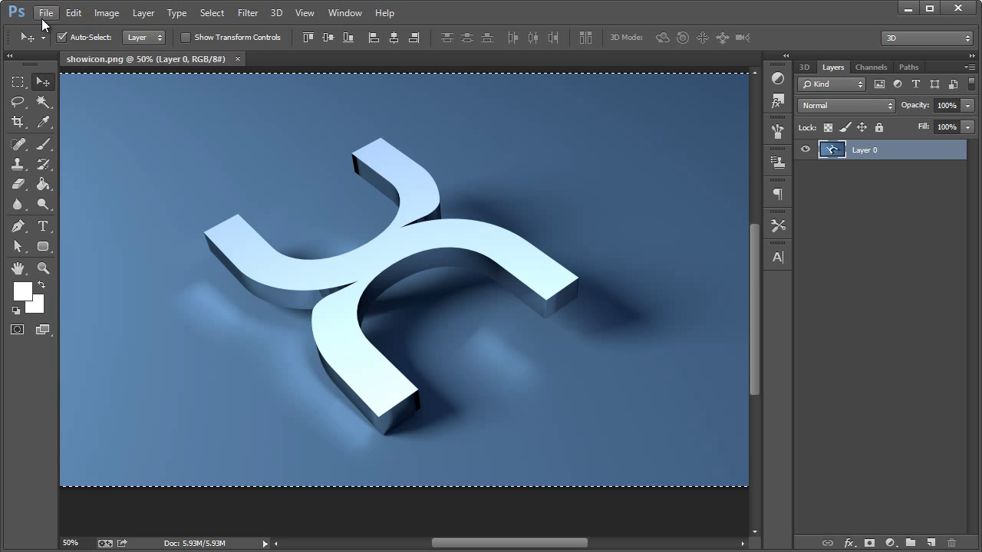
pyautogui.click(43, 18)
pyautogui.click(46, 27)
pyautogui.moveTo(369, 221); pyautogui.dragTo(306, 222)
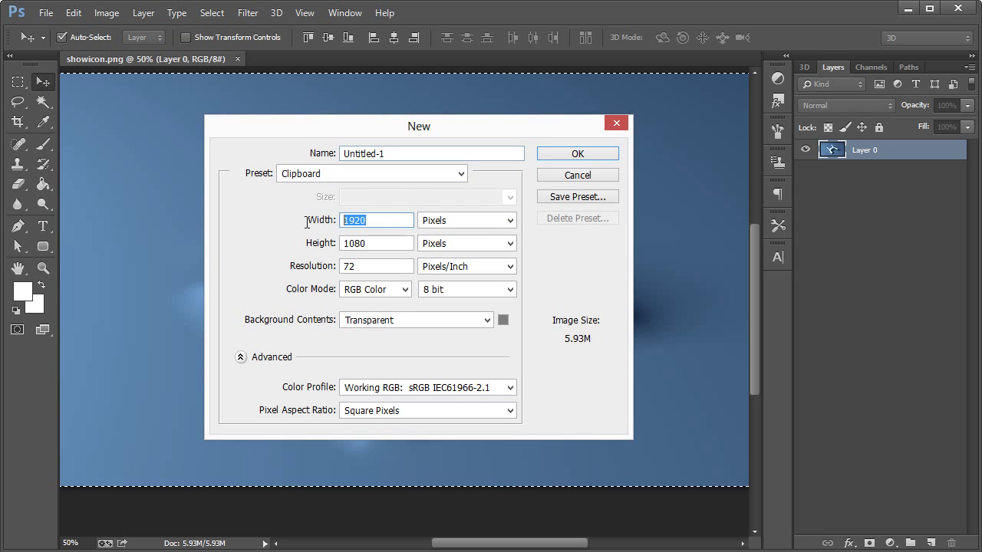
pyautogui.write('512')
pyautogui.press('Tab')
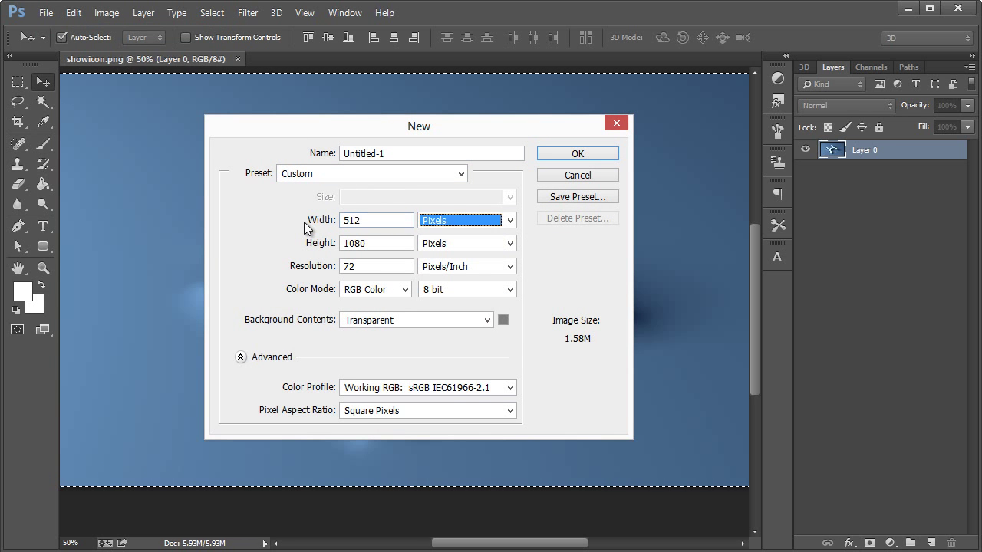
pyautogui.press('Tab')
pyautogui.write('512')
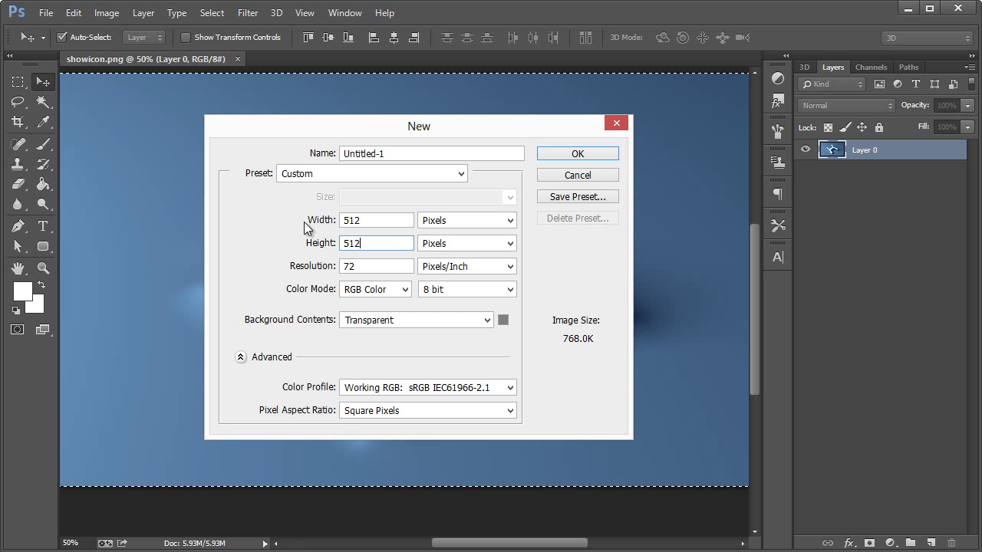
pyautogui.click(559, 156)
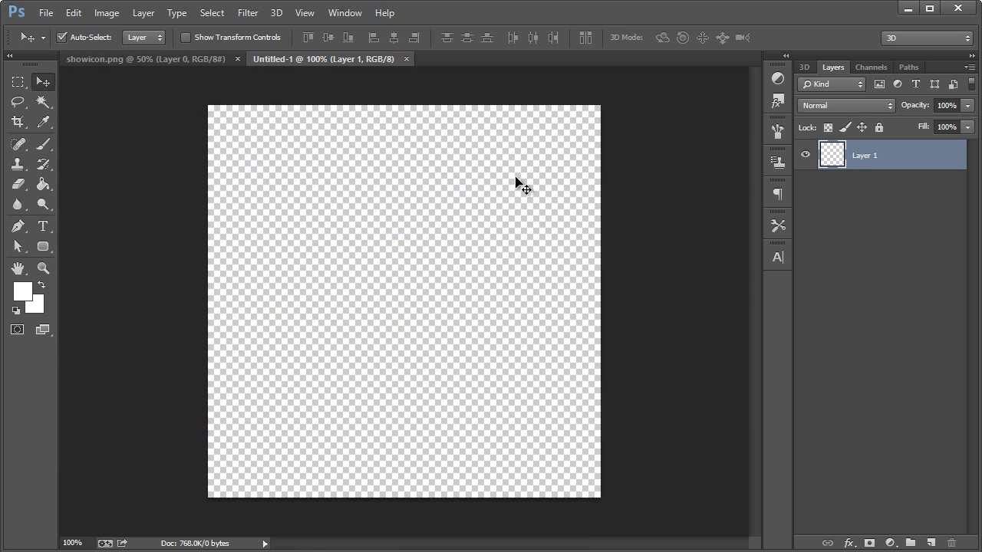
# Select the Rounded Rectangle tool from the shape tools
pyautogui.moveTo(43, 246); pyautogui.dragTo(116, 242)
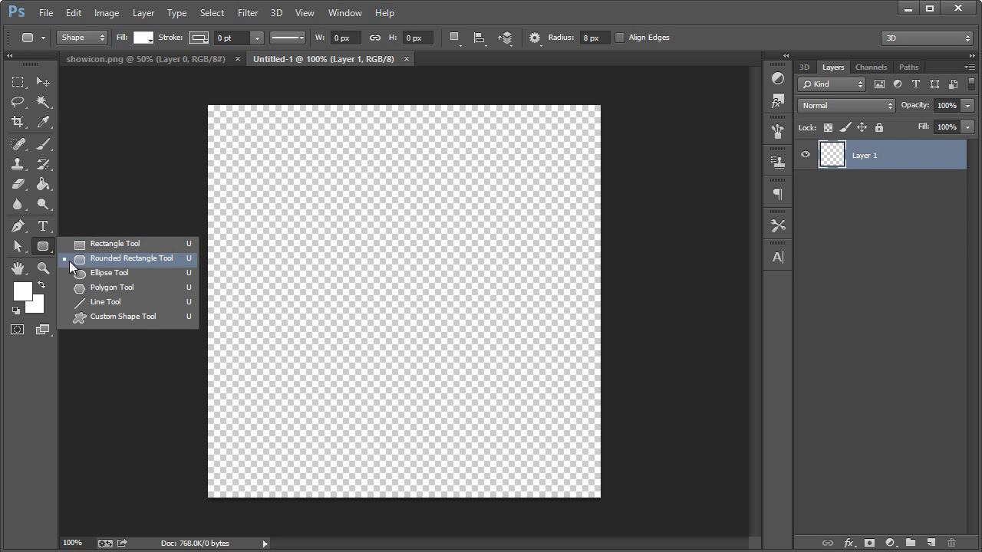
pyautogui.moveTo(41, 245); pyautogui.dragTo(92, 258)
pyautogui.click(109, 262)
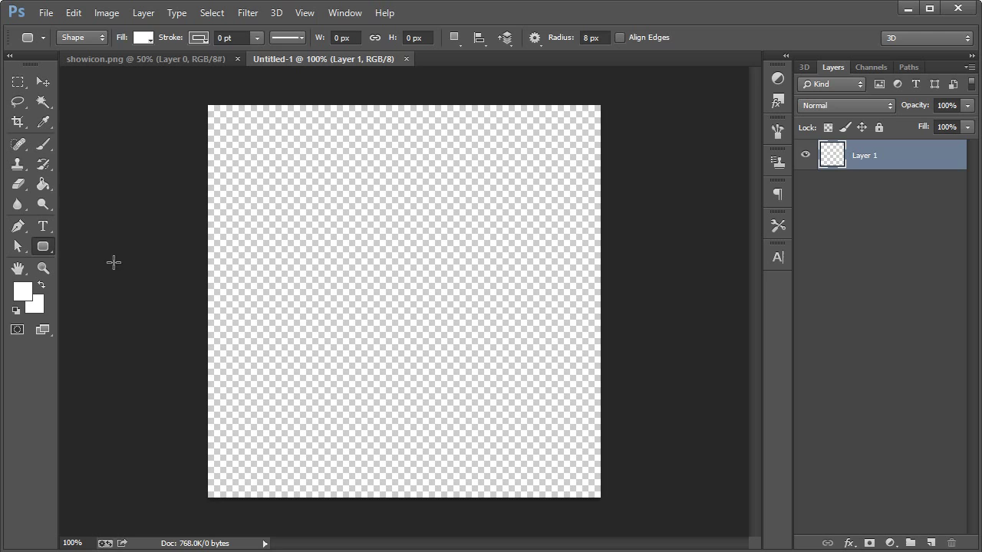
# Open the Rounded Rectangle size dialog and enter 512 × 512 px
pyautogui.click(392, 273)
pyautogui.moveTo(309, 190); pyautogui.dragTo(388, 205)
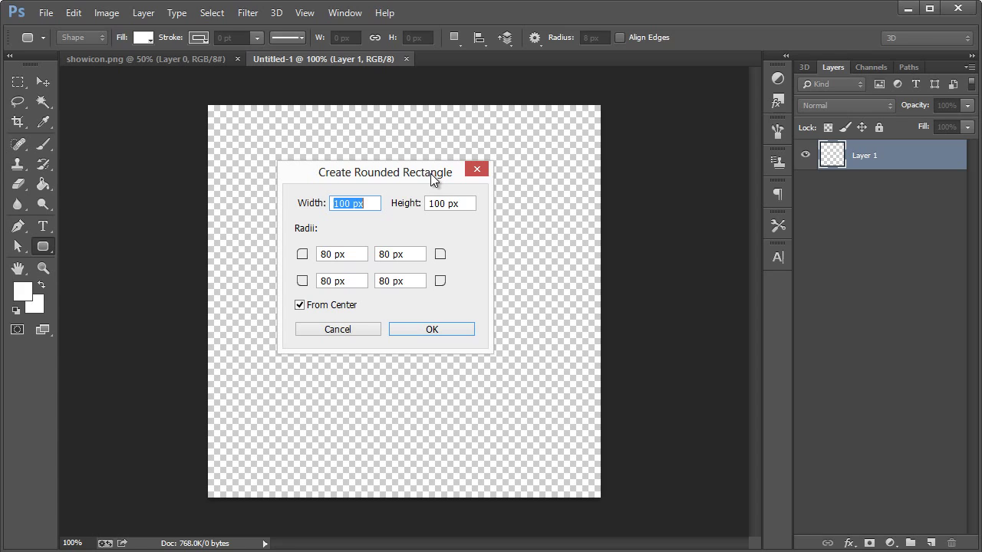
pyautogui.moveTo(352, 204); pyautogui.dragTo(320, 210)
pyautogui.moveTo(442, 203); pyautogui.dragTo(415, 207)
pyautogui.write('512')
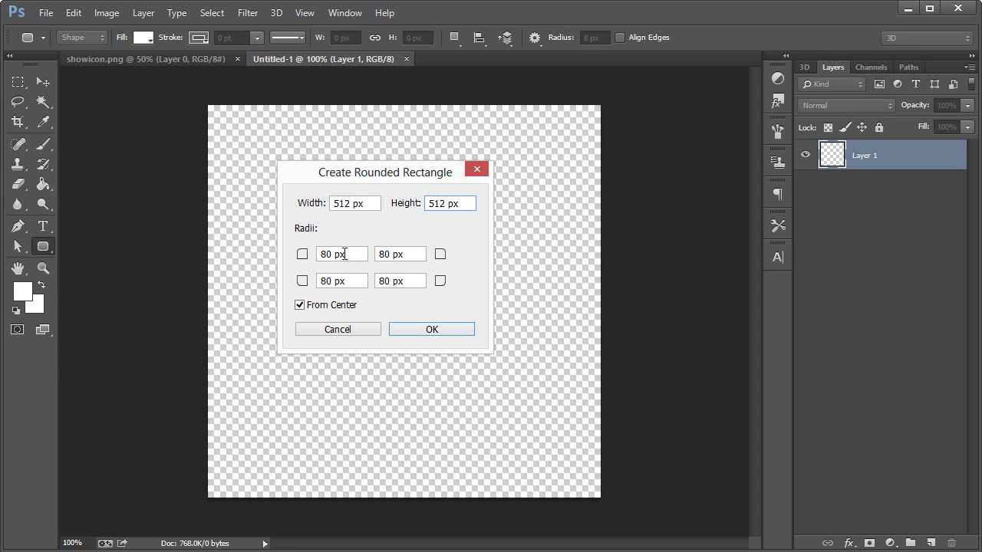
pyautogui.doubleClick(331, 254)
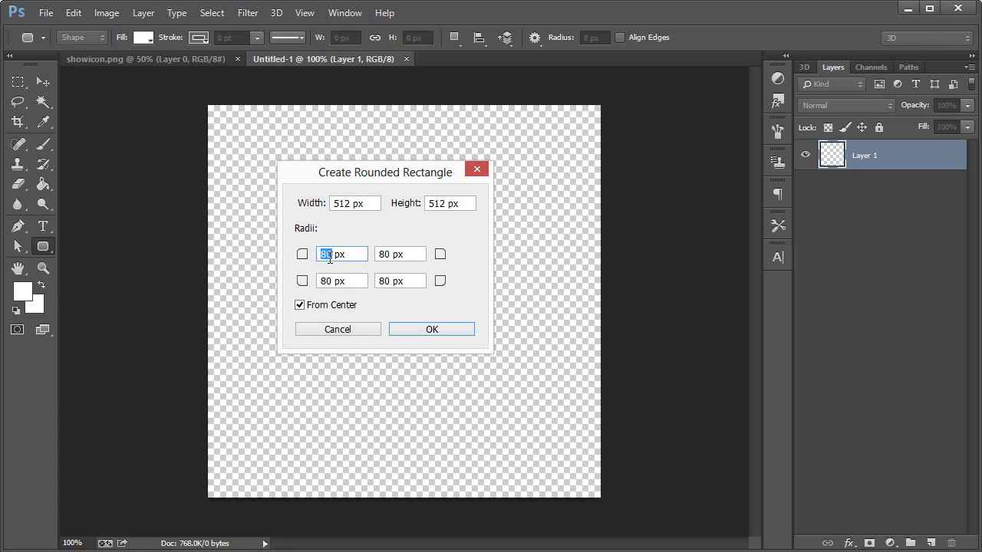
pyautogui.click(330, 256)
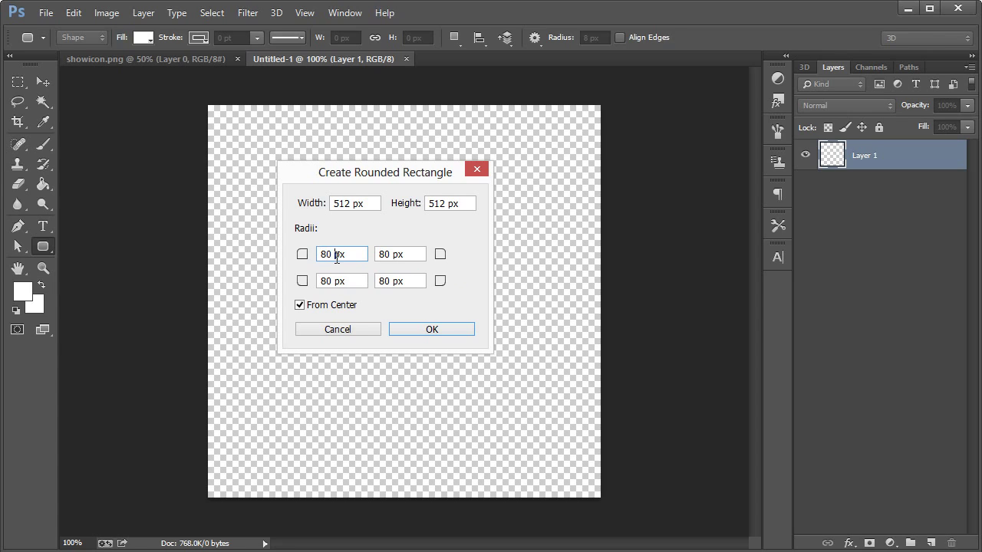
pyautogui.doubleClick(341, 202)
pyautogui.doubleClick(443, 204)
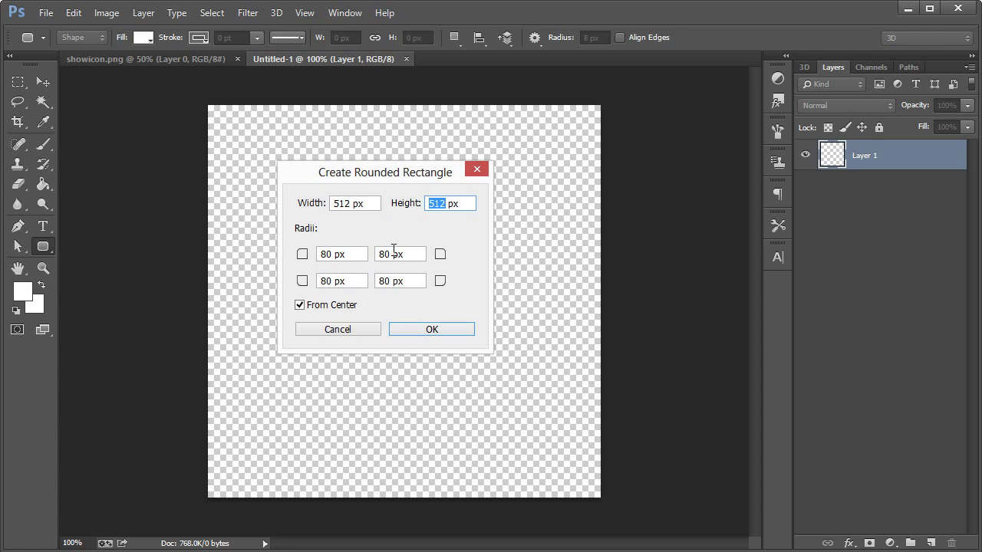
# Set all four corner radii to 80 px and create the 512 px rounded square
pyautogui.moveTo(334, 257); pyautogui.dragTo(319, 257)
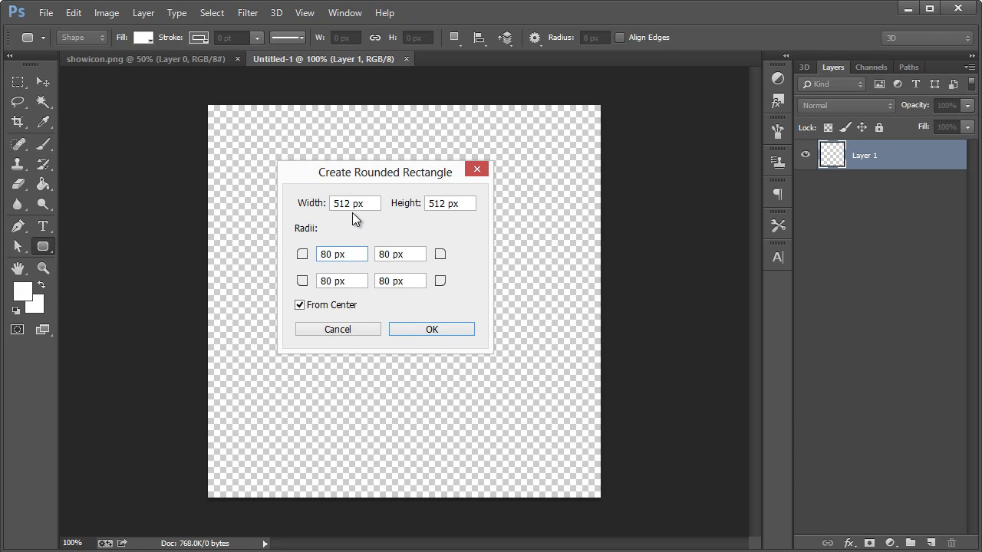
pyautogui.moveTo(350, 203); pyautogui.dragTo(331, 206)
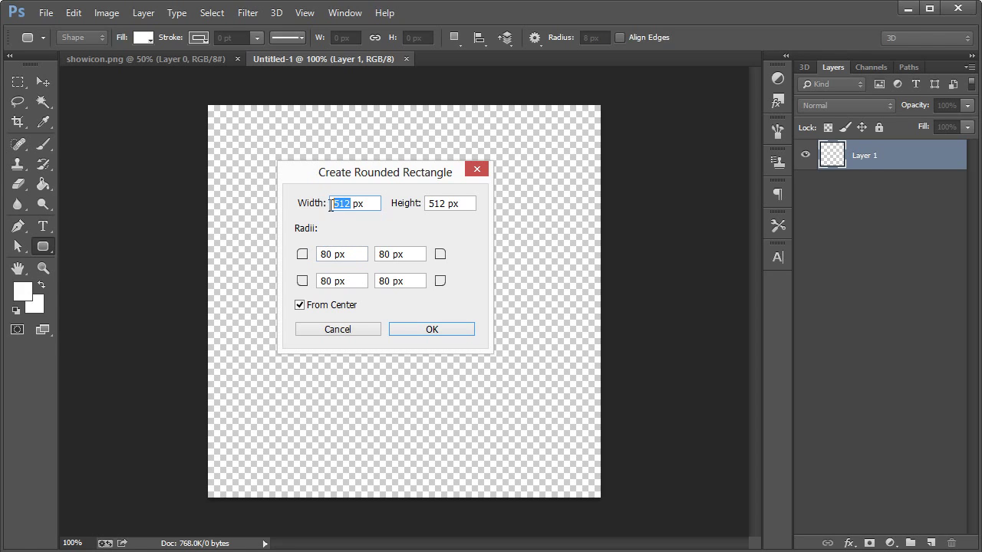
pyautogui.doubleClick(431, 203)
pyautogui.moveTo(328, 255); pyautogui.dragTo(321, 255)
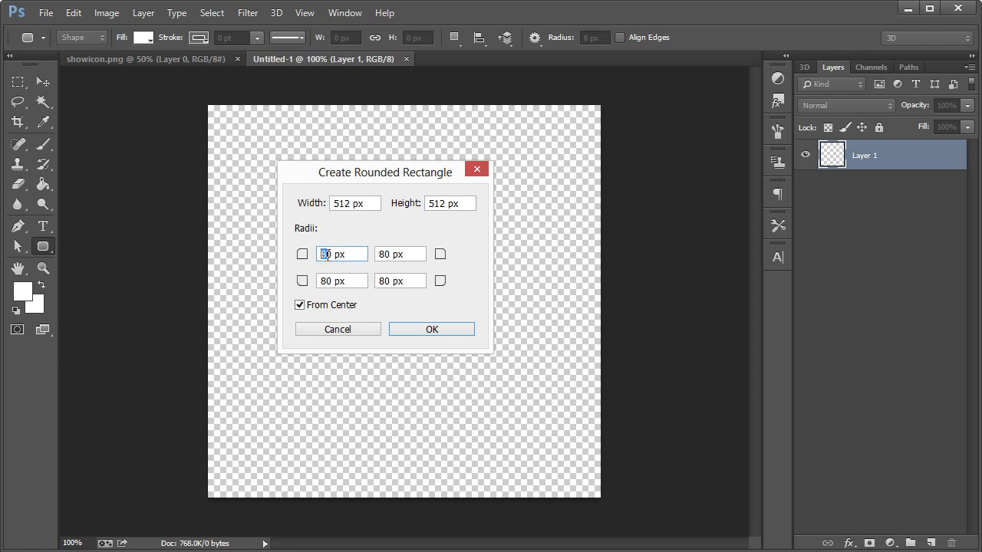
pyautogui.click(398, 254)
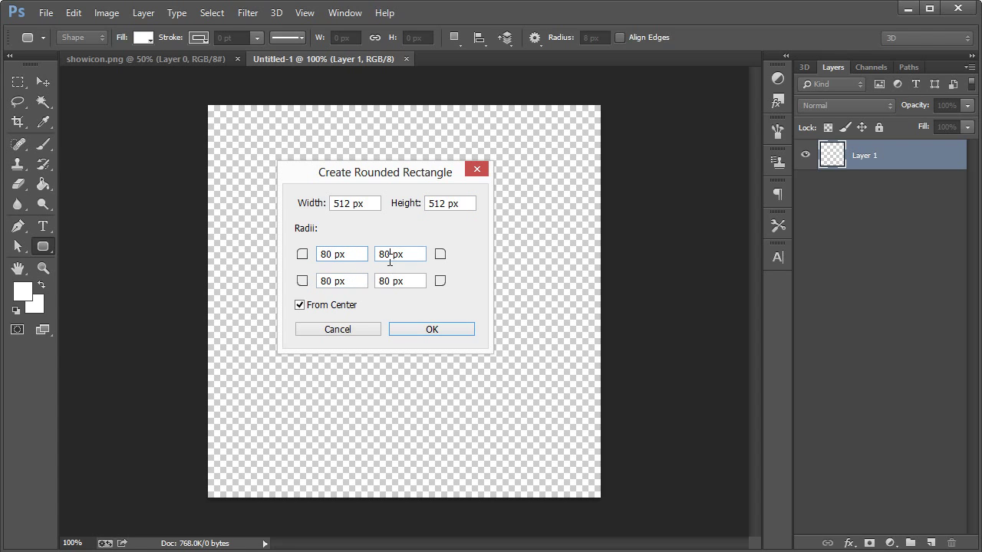
pyautogui.click(325, 281)
pyautogui.click(432, 329)
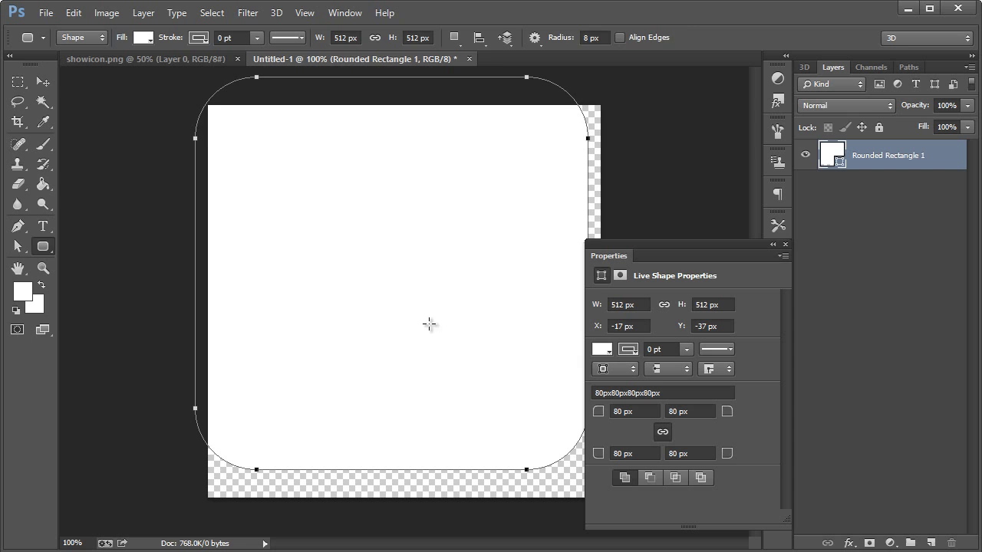
# Move the rounded square to fit the canvas and change its fill to black 000000
pyautogui.press('v')
pyautogui.moveTo(406, 192); pyautogui.dragTo(412, 212)
pyautogui.doubleClick(833, 155)
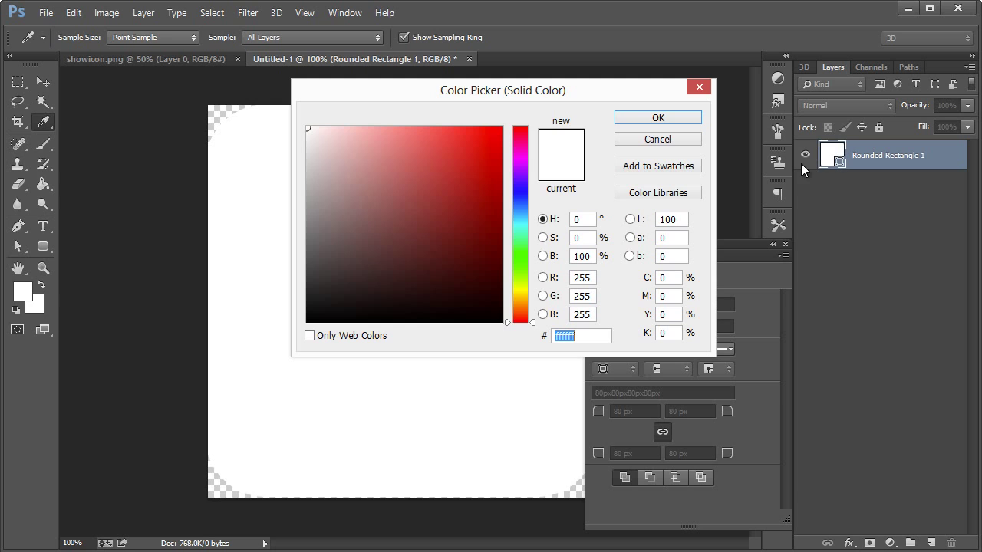
pyautogui.write('000000')
pyautogui.click(670, 121)
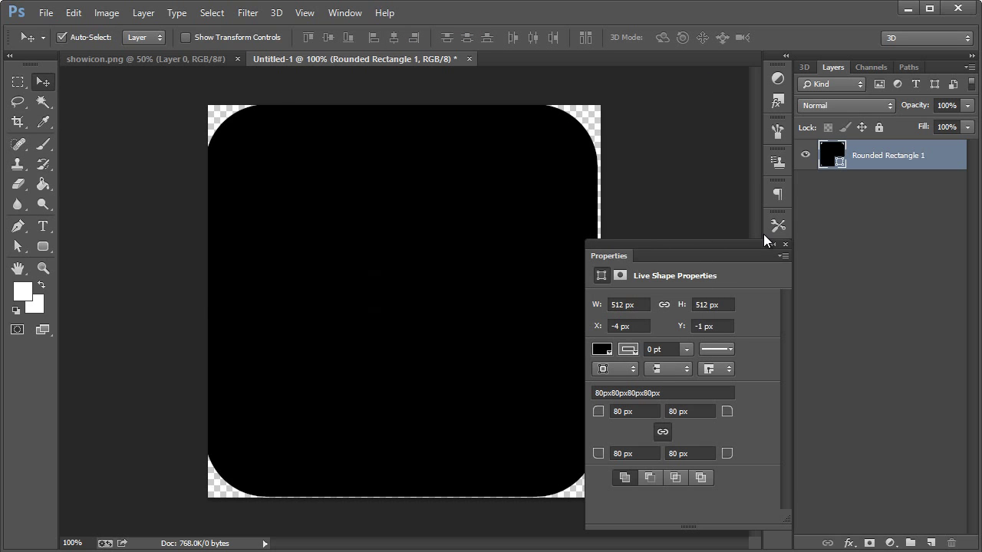
pyautogui.click(783, 243)
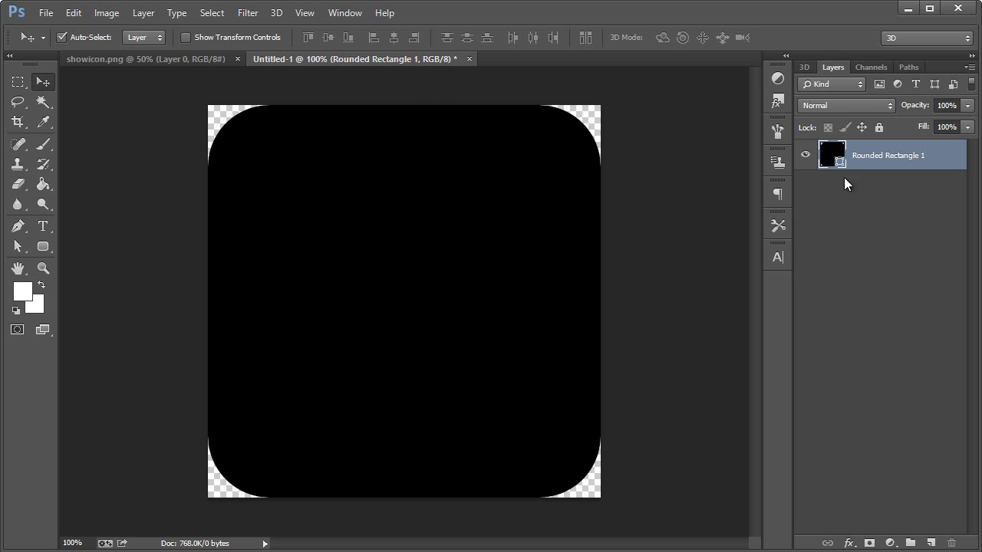
pyautogui.click(187, 61)
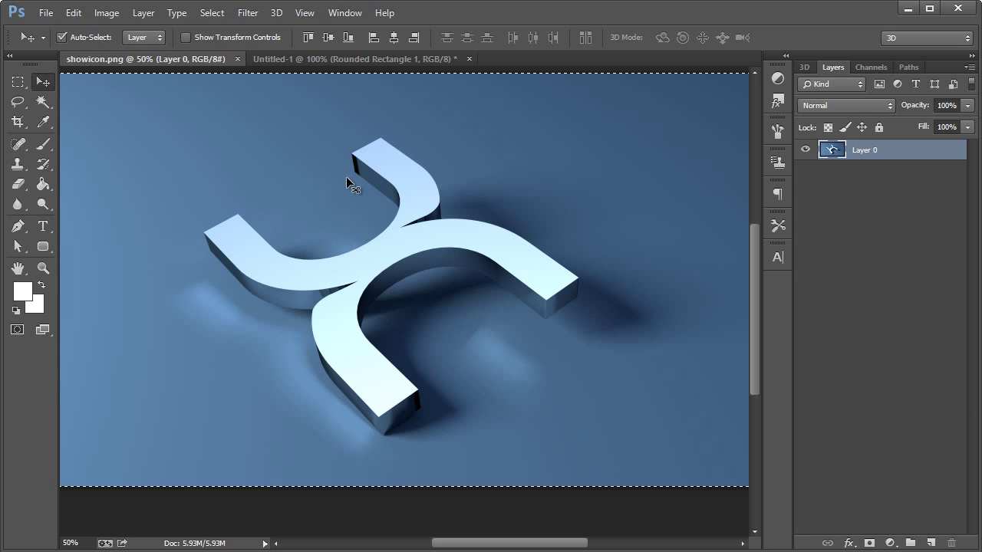
pyautogui.click(349, 59)
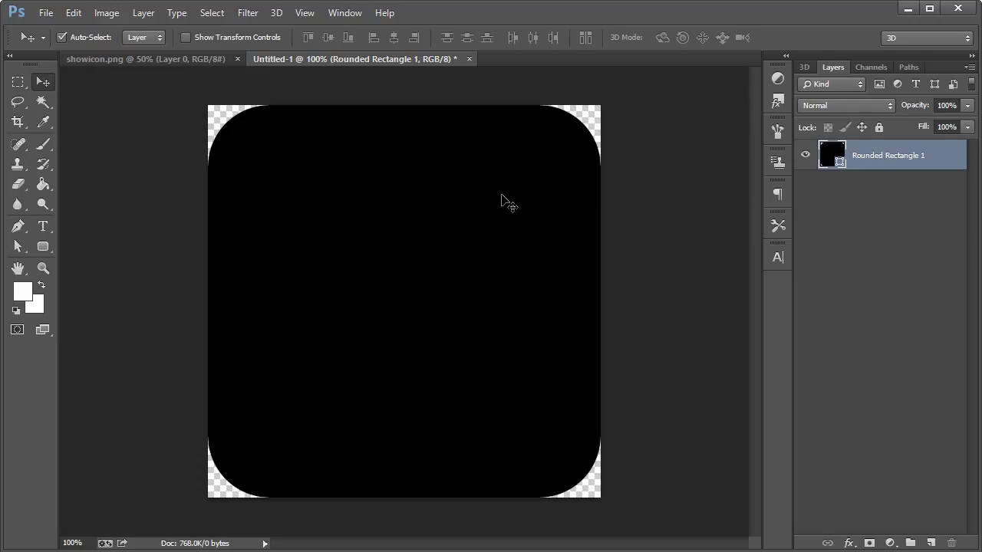
pyautogui.hotkey('ctrl', 'v')
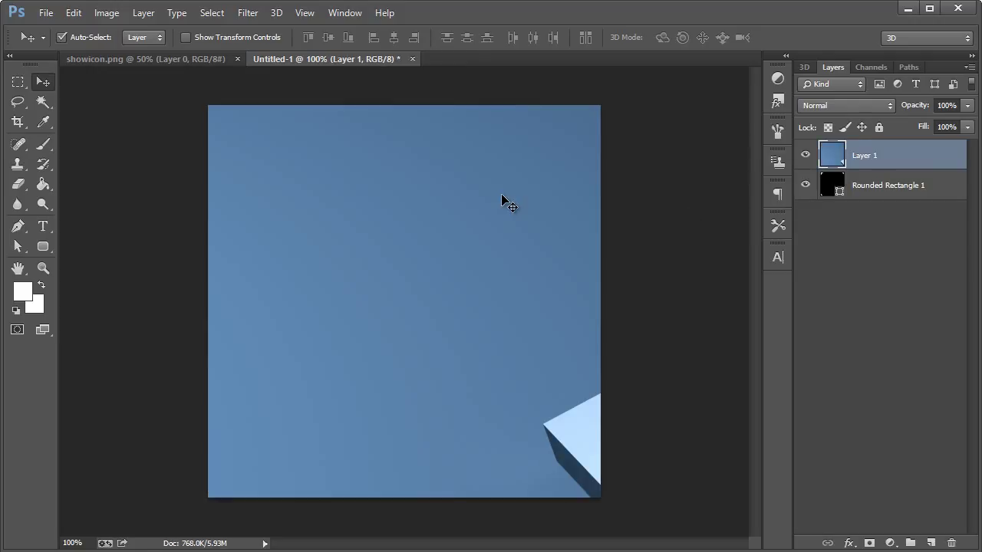
pyautogui.hotkey('ctrl', 'z')
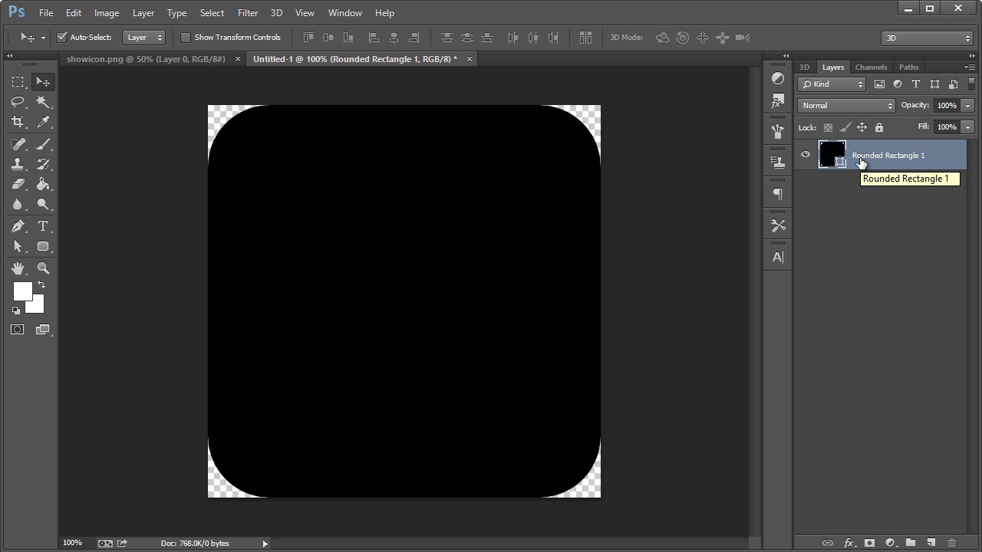
# Add a new Layer 1 with Use Previous Layer to Create Clipping Mask ticked
pyautogui.hotkey('ctrl', 'shift', 'n')
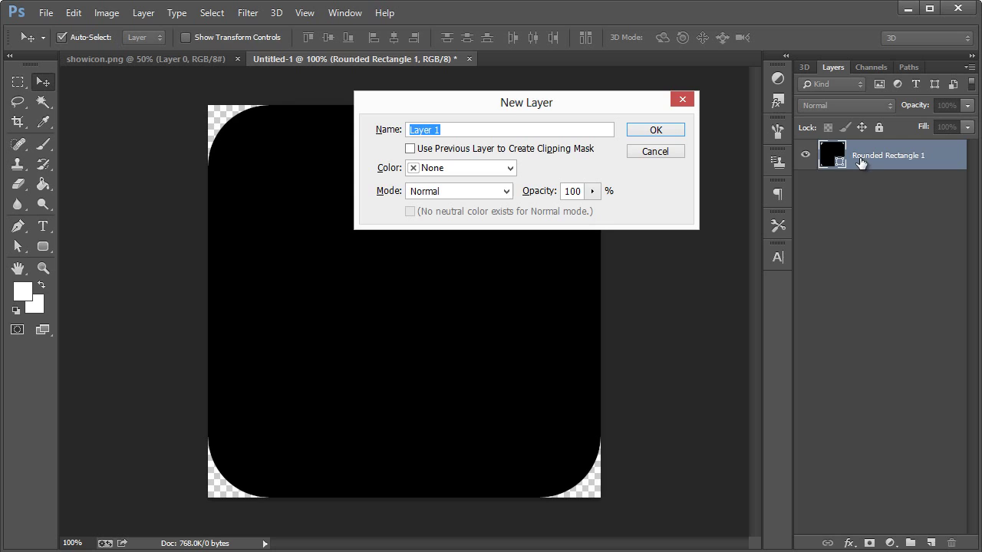
pyautogui.click(460, 129)
pyautogui.doubleClick(447, 128)
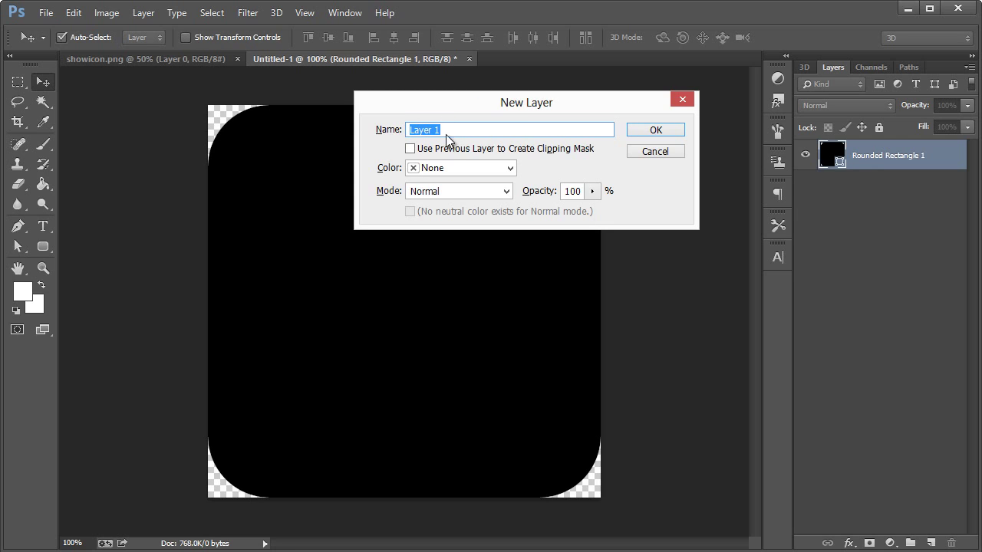
pyautogui.click(450, 148)
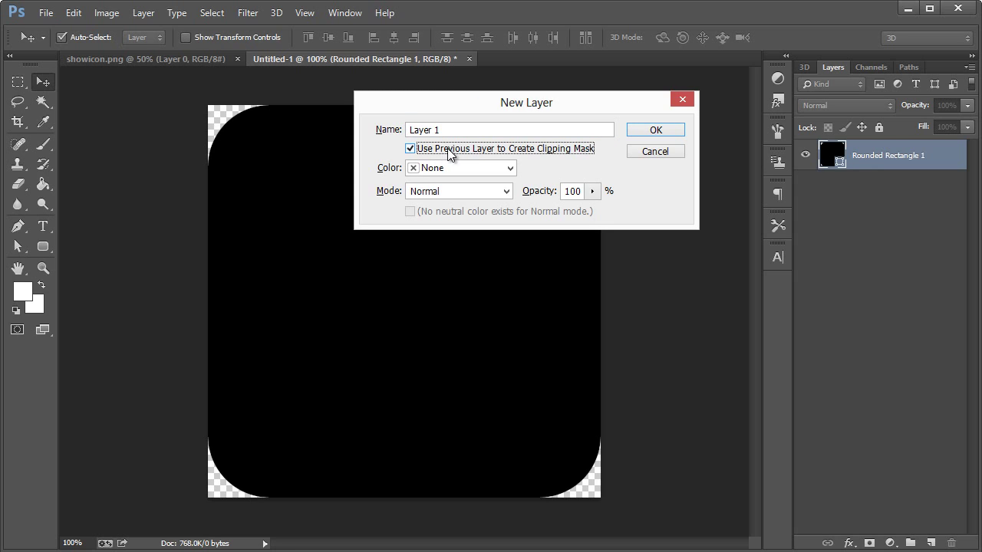
pyautogui.click(666, 129)
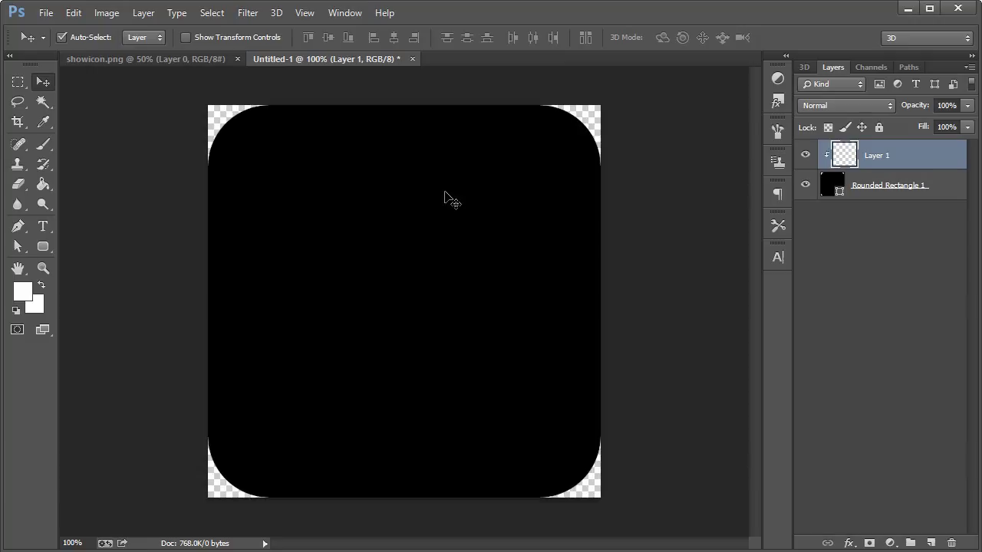
# Paste the logo render into Layer 1 and drag it until its curved bands fill the icon
pyautogui.hotkey('ctrl', 'z')
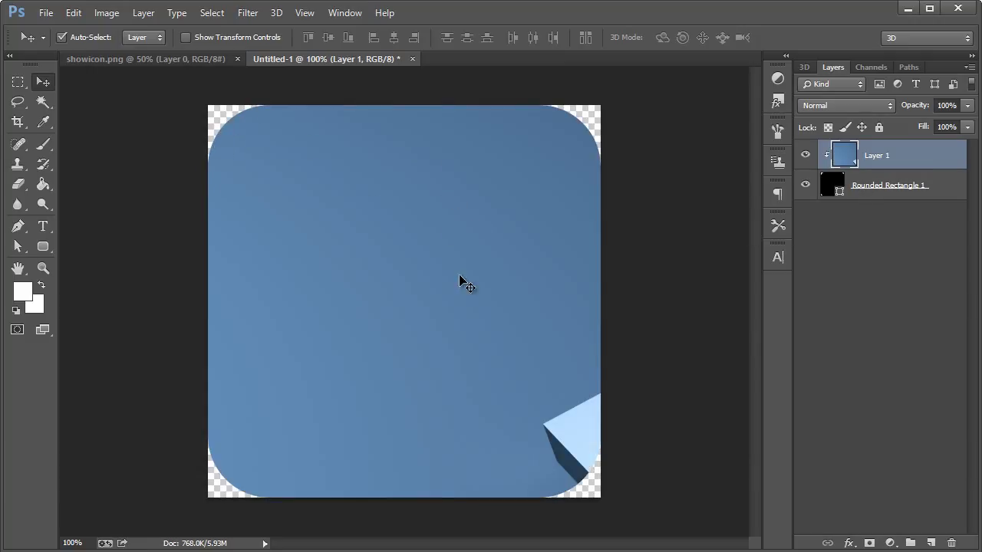
pyautogui.moveTo(464, 293); pyautogui.dragTo(279, 178)
pyautogui.moveTo(453, 220); pyautogui.dragTo(352, 270)
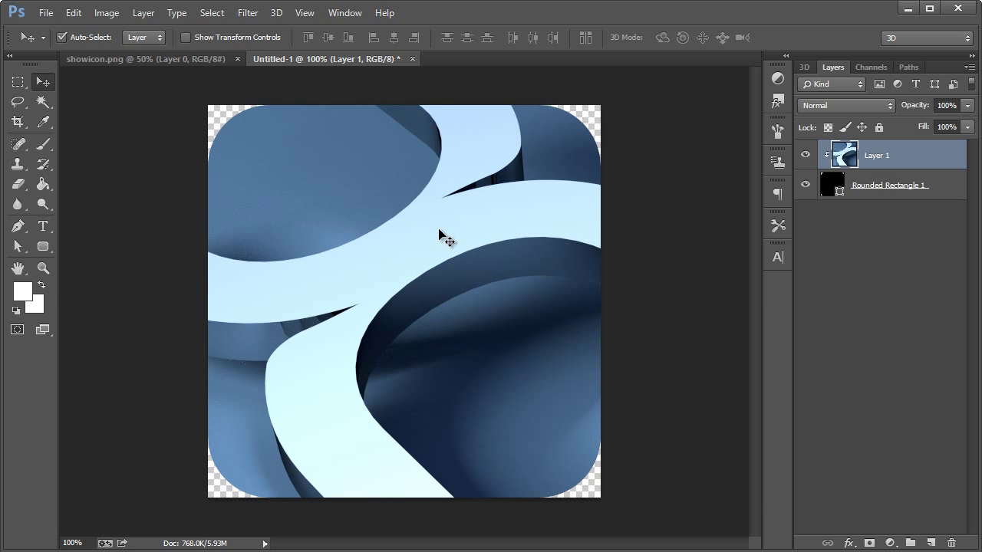
pyautogui.moveTo(440, 235); pyautogui.dragTo(476, 201)
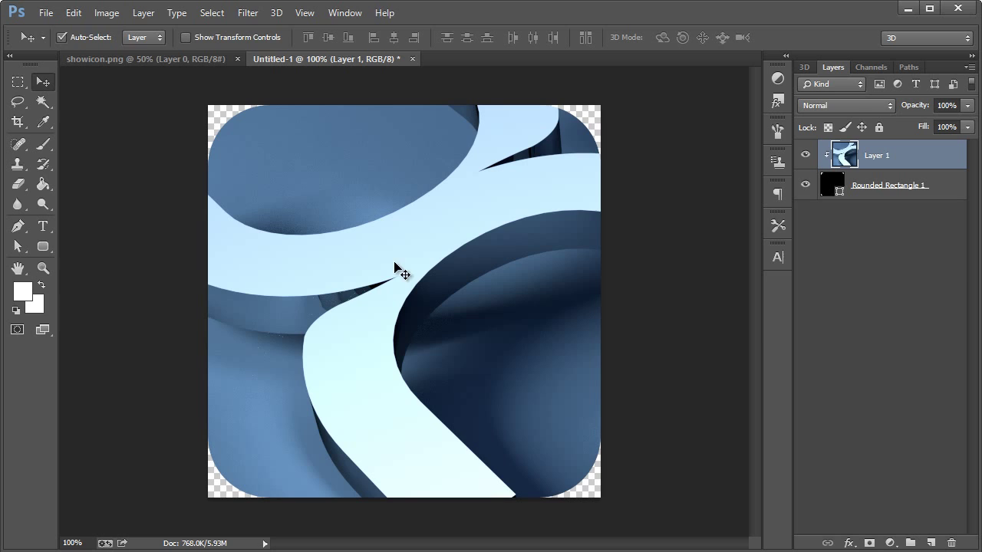
# Try an 800 px canvas width in Canvas Size, then undo the width-only change
pyautogui.click(103, 13)
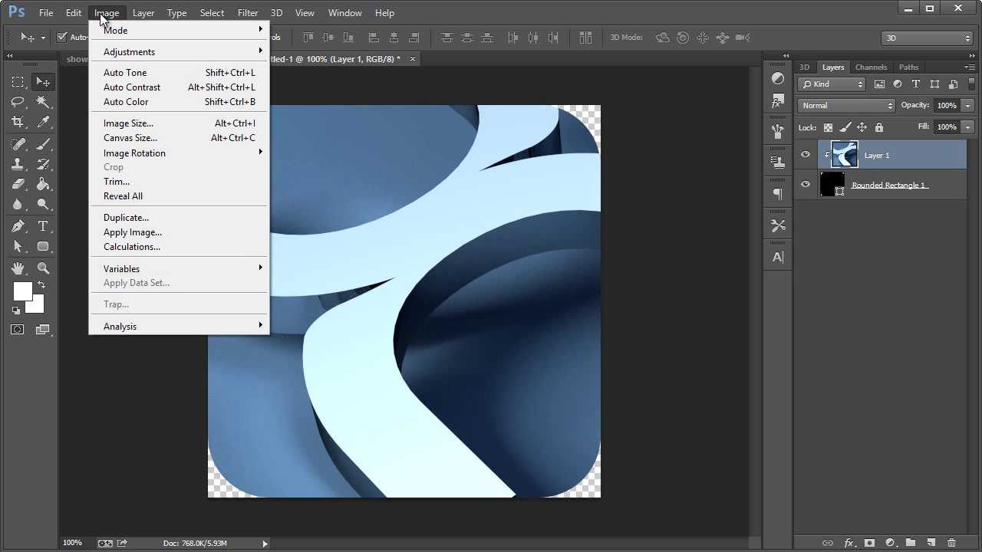
pyautogui.click(119, 137)
pyautogui.moveTo(392, 107); pyautogui.dragTo(299, 140)
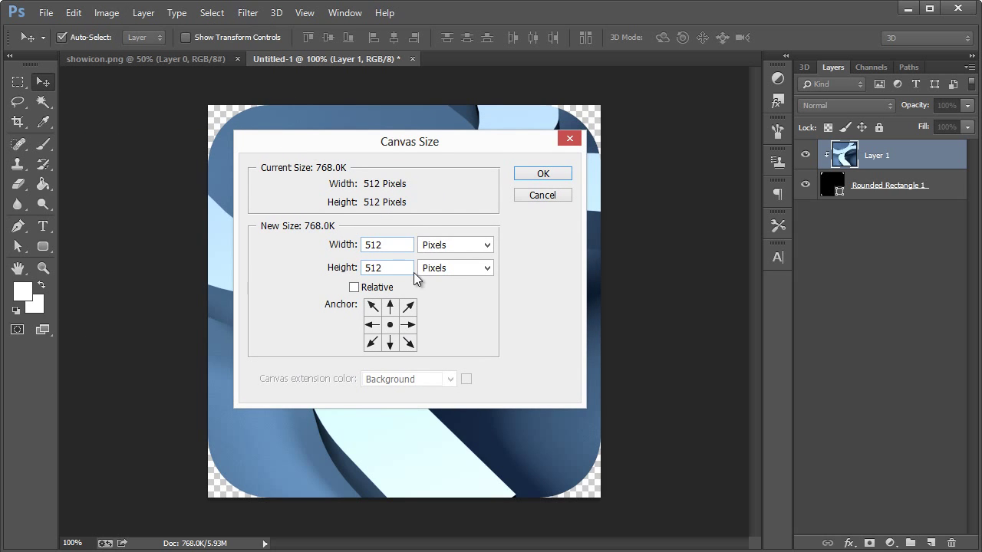
pyautogui.hotkey('ctrl', 'a')
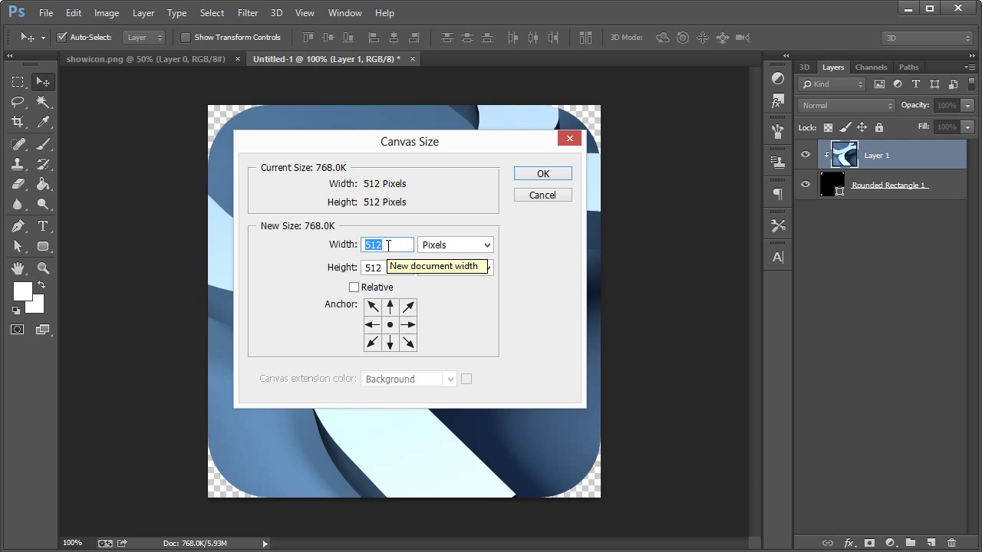
pyautogui.write('800')
pyautogui.press('Return')
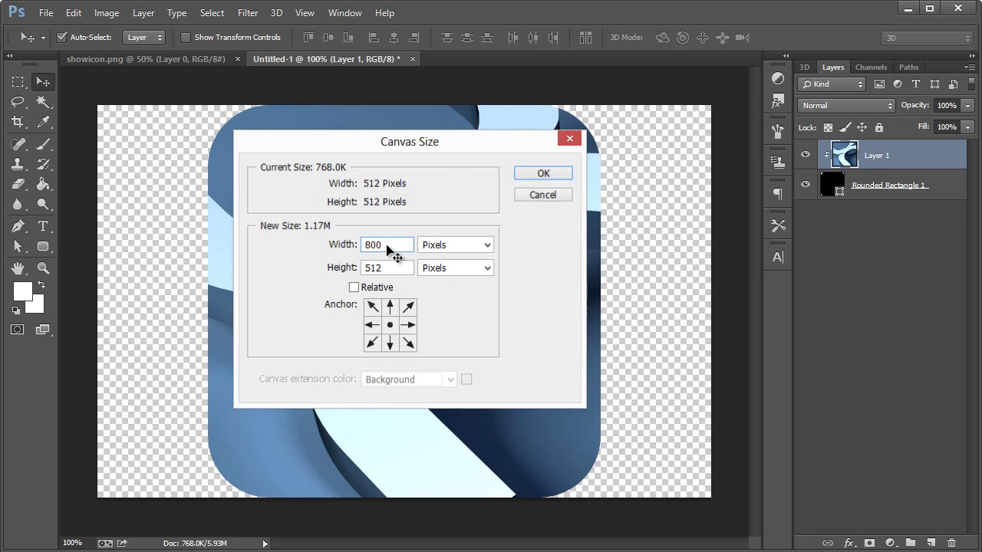
pyautogui.hotkey('ctrl', 'z')
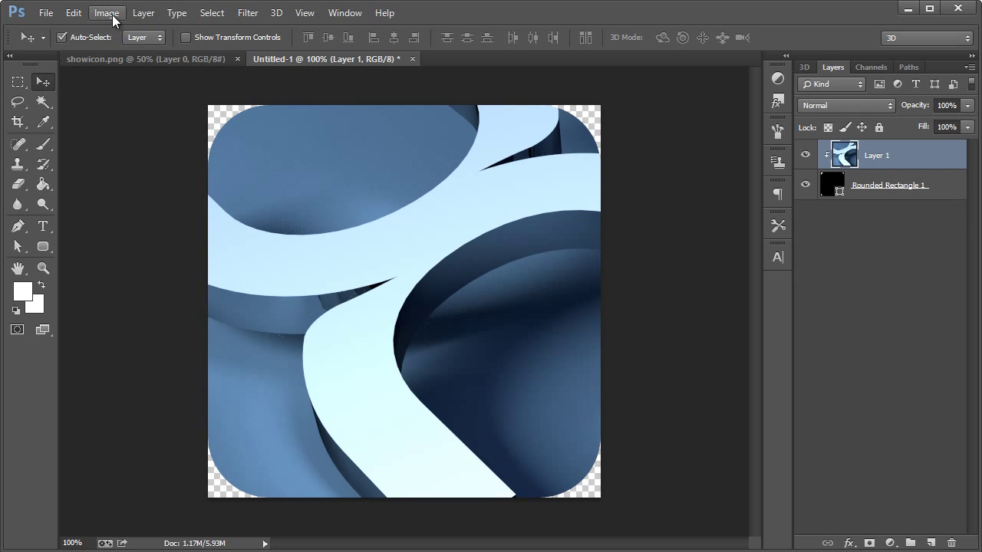
# Set the canvas size to 800 × 800 pixels
pyautogui.click(107, 13)
pyautogui.click(146, 137)
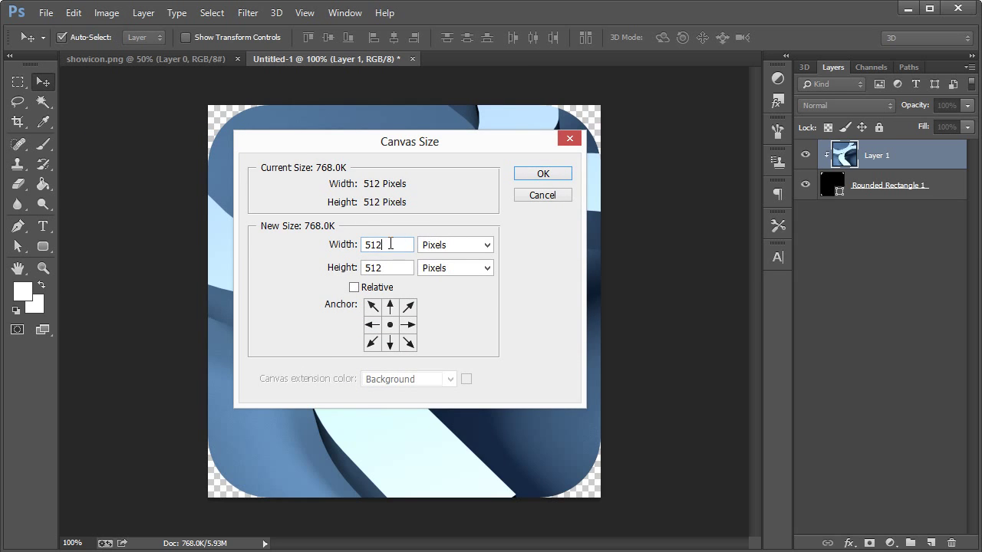
pyautogui.moveTo(390, 244); pyautogui.dragTo(288, 243)
pyautogui.write('800')
pyautogui.moveTo(391, 267); pyautogui.dragTo(350, 267)
pyautogui.write('800')
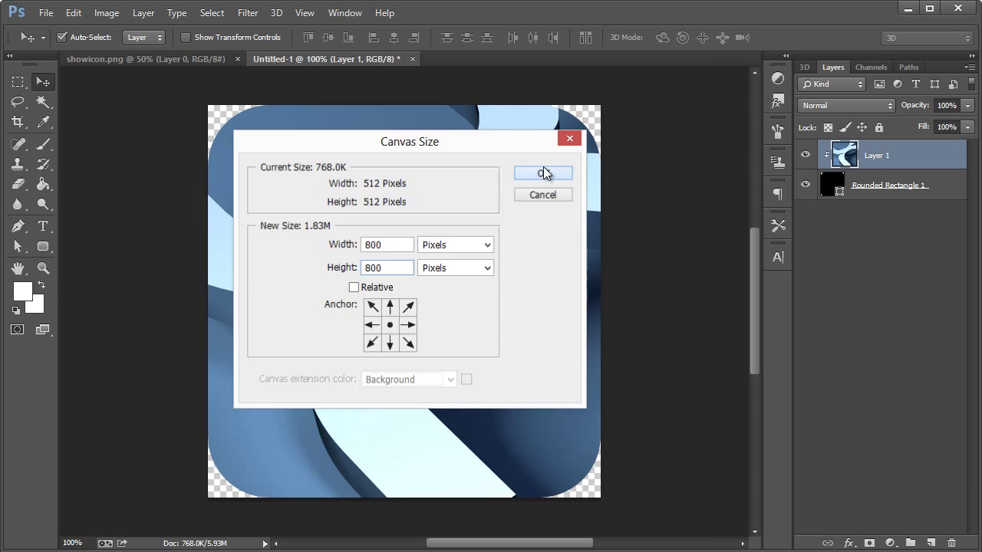
pyautogui.click(543, 173)
# Create a 'bg' layer at the bottom of the stack and fill it with #202a34
pyautogui.click(40, 187)
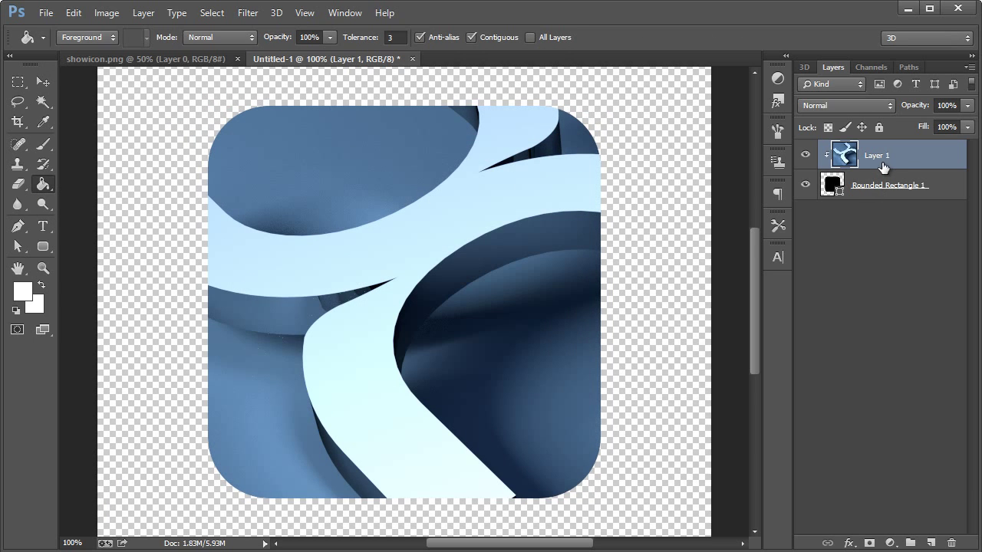
pyautogui.hotkey('ctrl', 'shift', 'n')
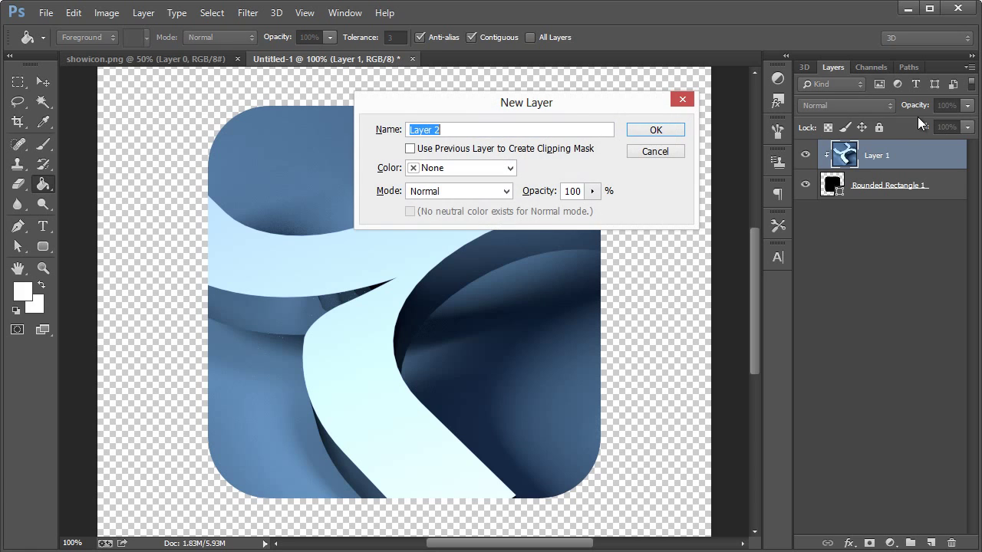
pyautogui.write('bg')
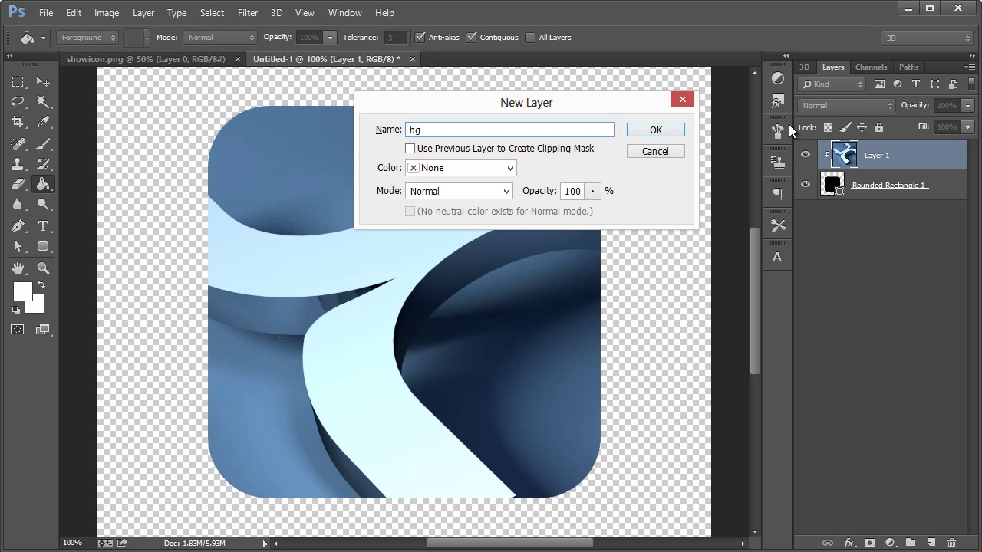
pyautogui.press('Return')
pyautogui.moveTo(875, 157); pyautogui.dragTo(878, 233)
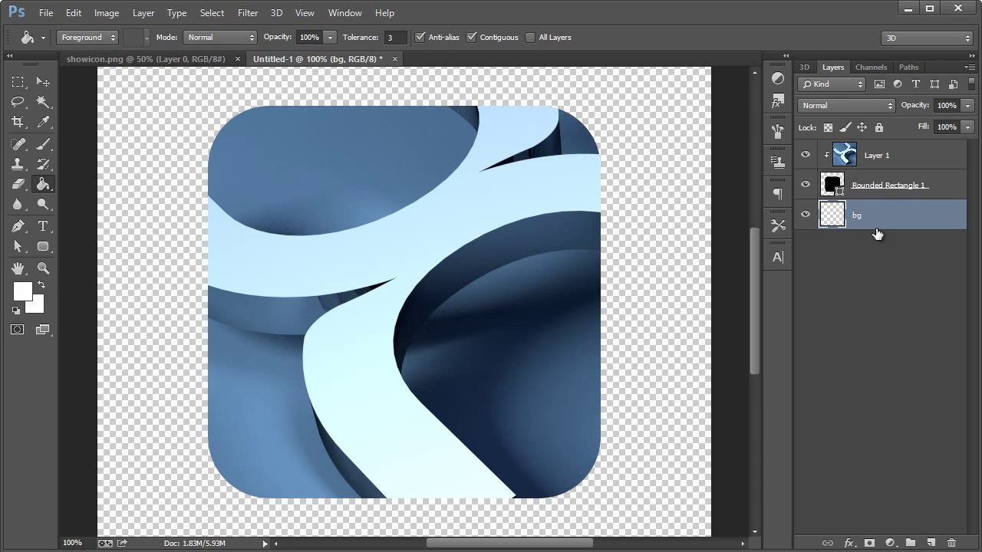
pyautogui.click(31, 285)
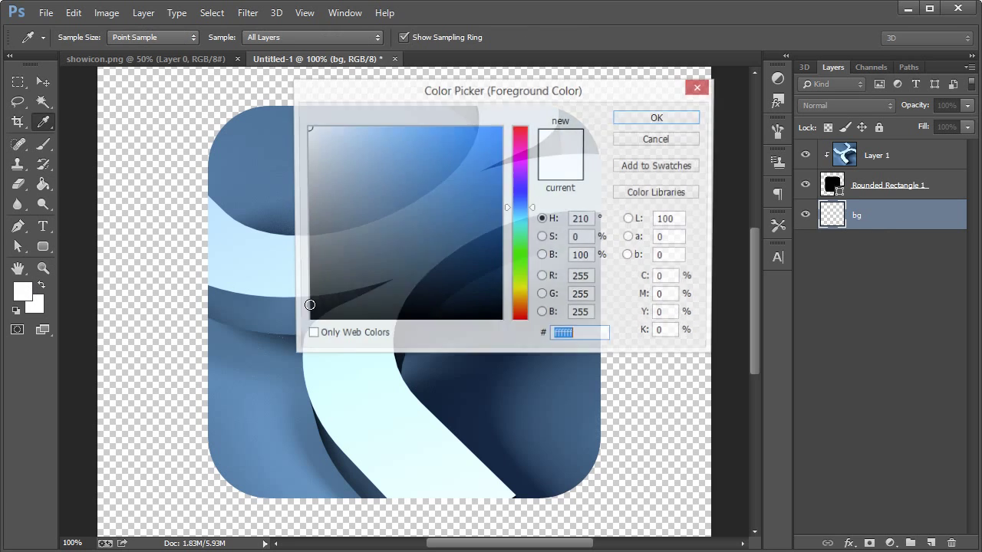
pyautogui.moveTo(493, 276); pyautogui.dragTo(382, 282)
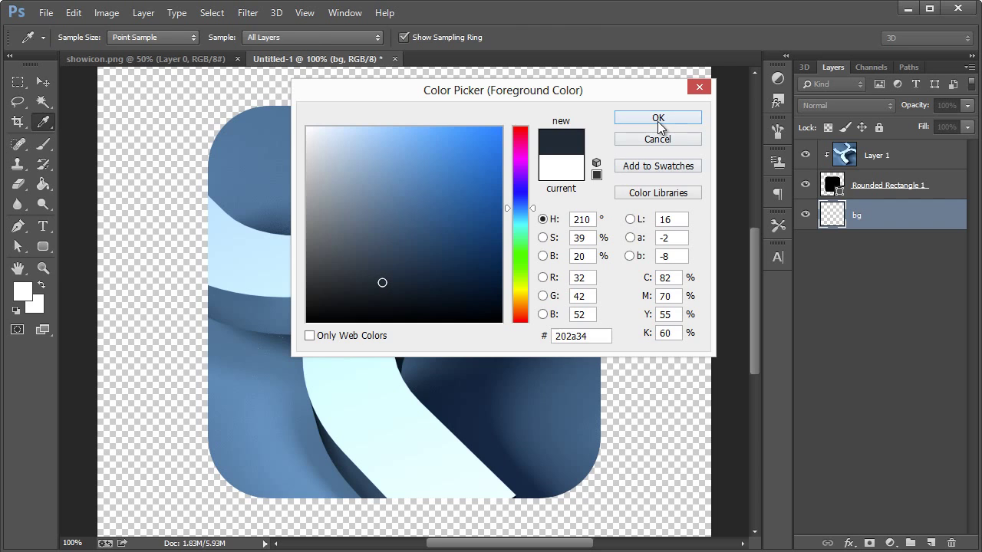
pyautogui.click(658, 118)
pyautogui.click(645, 180)
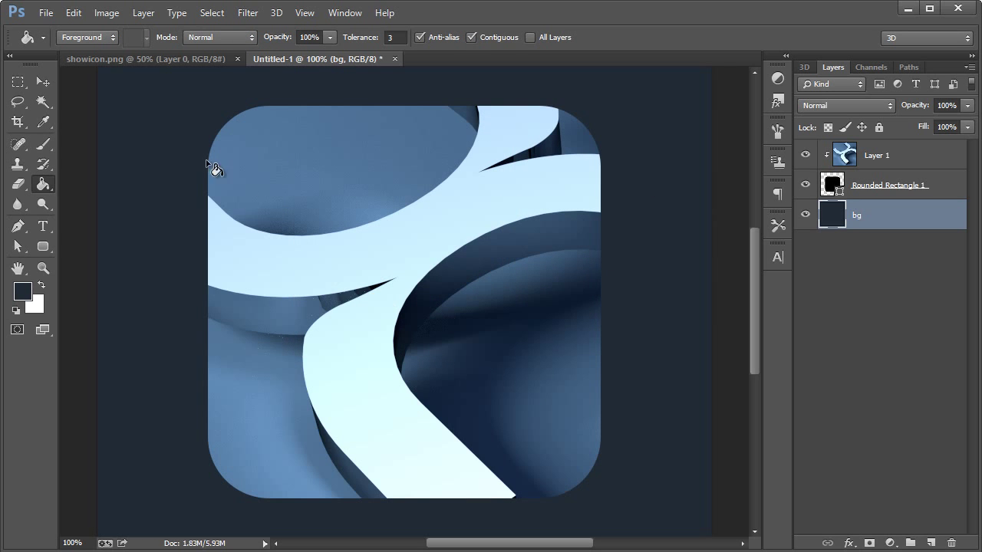
# Rename the Layer 1 render layer to '3d'
pyautogui.click(43, 84)
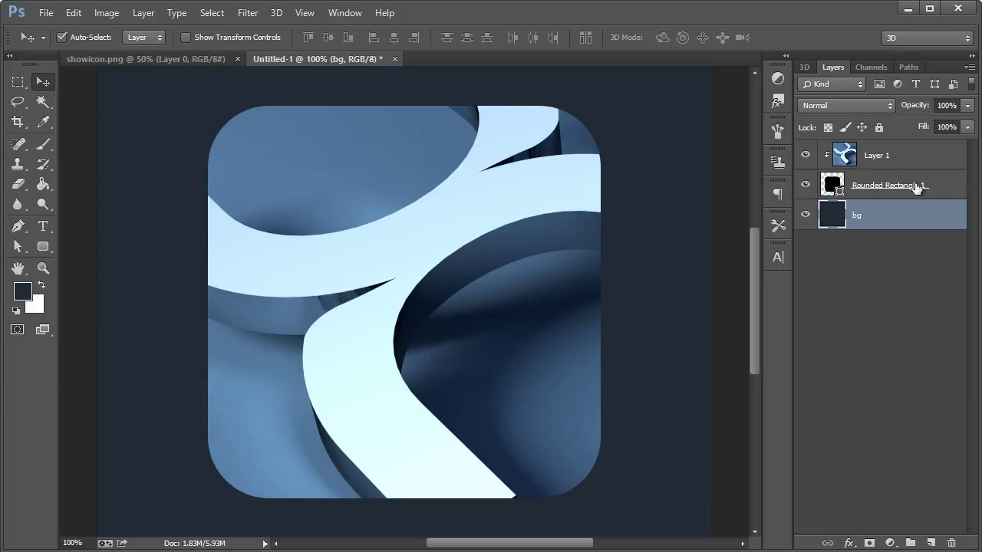
pyautogui.click(887, 158)
pyautogui.doubleClick(877, 156)
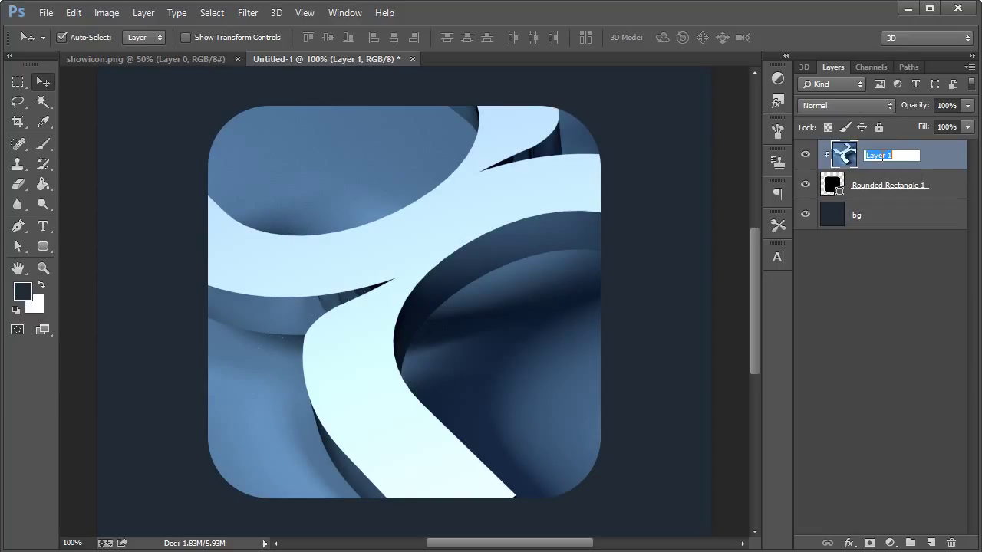
pyautogui.press('Return')
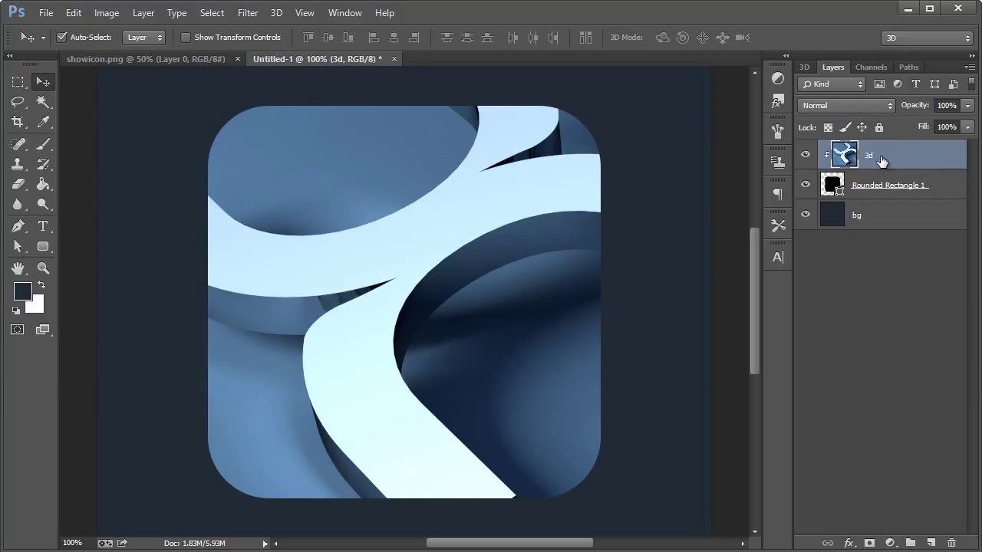
# Start a free transform on the 3d render and reposition it within the icon
pyautogui.moveTo(438, 234); pyautogui.dragTo(412, 244)
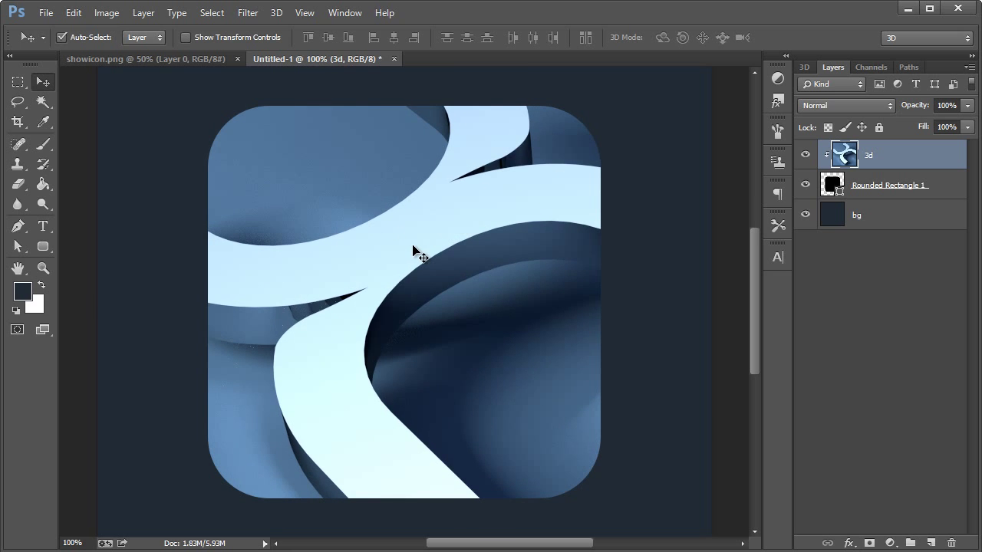
pyautogui.hotkey('ctrl', 't')
pyautogui.moveTo(310, 223); pyautogui.dragTo(445, 379)
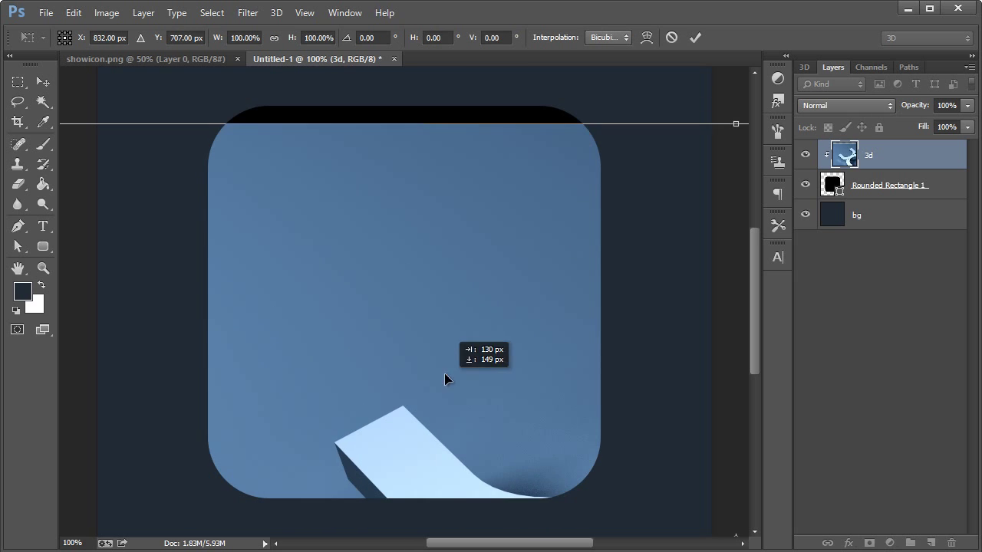
pyautogui.moveTo(349, 130); pyautogui.dragTo(422, 219)
pyautogui.moveTo(290, 184); pyautogui.dragTo(76, 103)
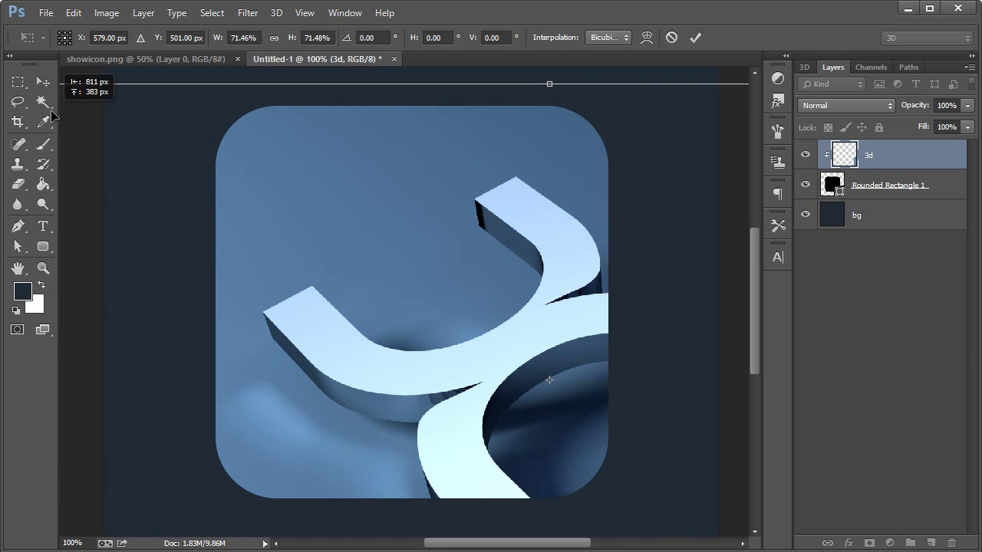
pyautogui.moveTo(329, 206); pyautogui.dragTo(250, 155)
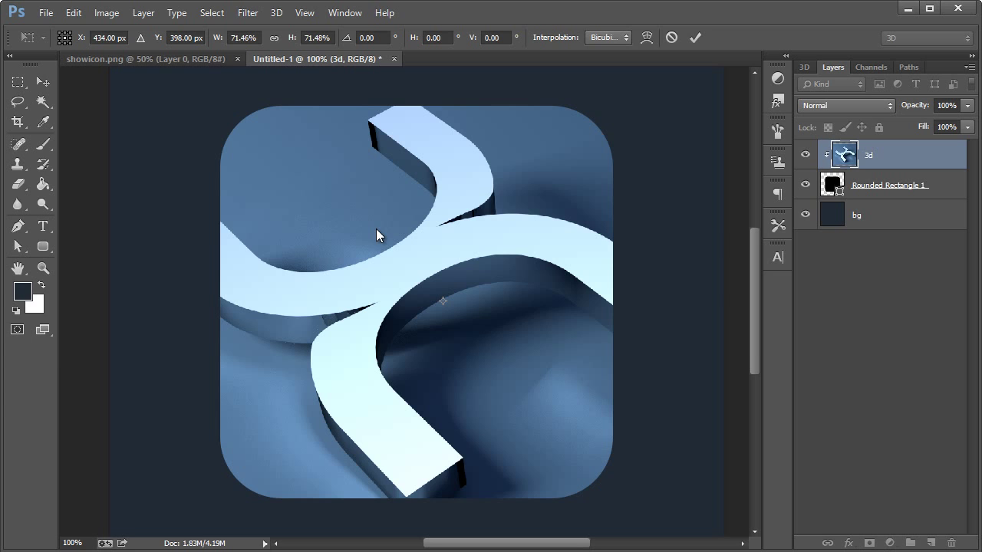
pyautogui.scroll(-4, 381, 227)
pyautogui.scroll(3, 381, 227)
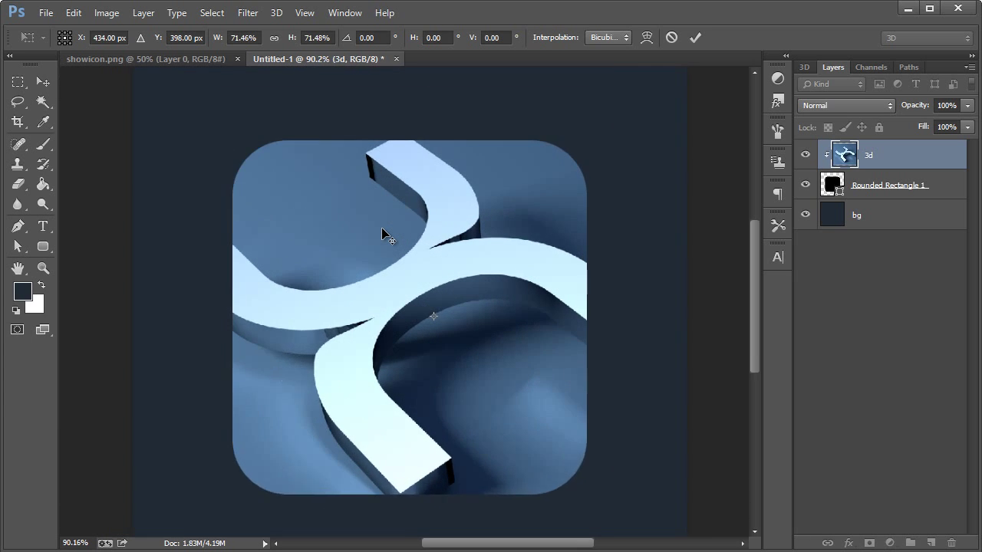
pyautogui.scroll(-3, 381, 227)
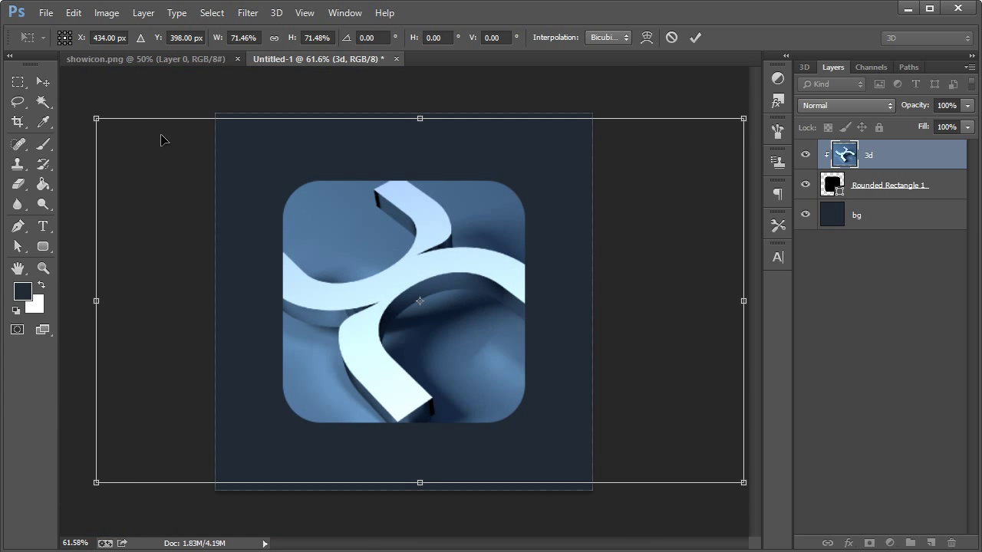
# Scale the render to about 64% and rotate it roughly -6 degrees
pyautogui.moveTo(98, 116); pyautogui.dragTo(180, 164)
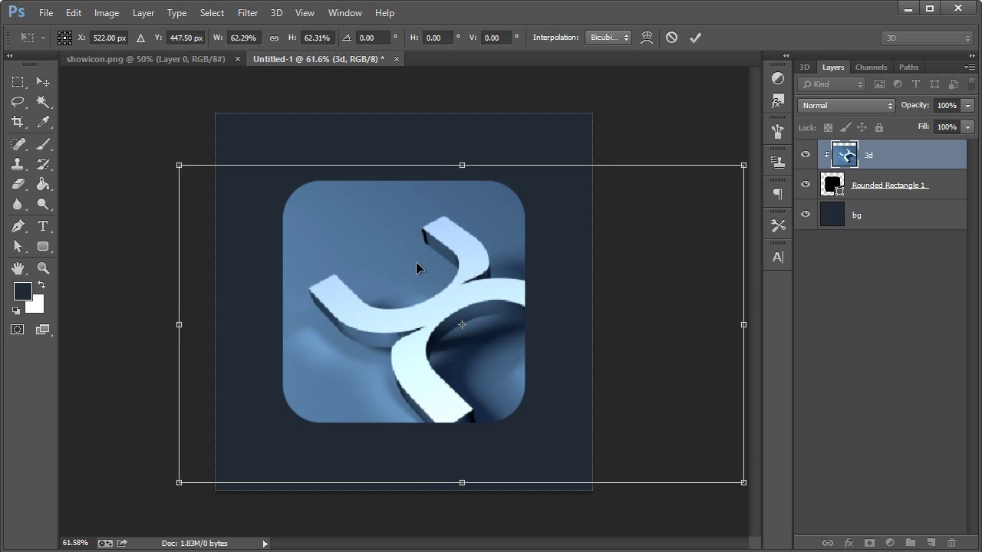
pyautogui.moveTo(405, 246); pyautogui.dragTo(373, 220)
pyautogui.moveTo(730, 399); pyautogui.dragTo(737, 355)
pyautogui.moveTo(536, 347); pyautogui.dragTo(521, 348)
pyautogui.moveTo(115, 177); pyautogui.dragTo(99, 161)
pyautogui.moveTo(312, 228); pyautogui.dragTo(321, 230)
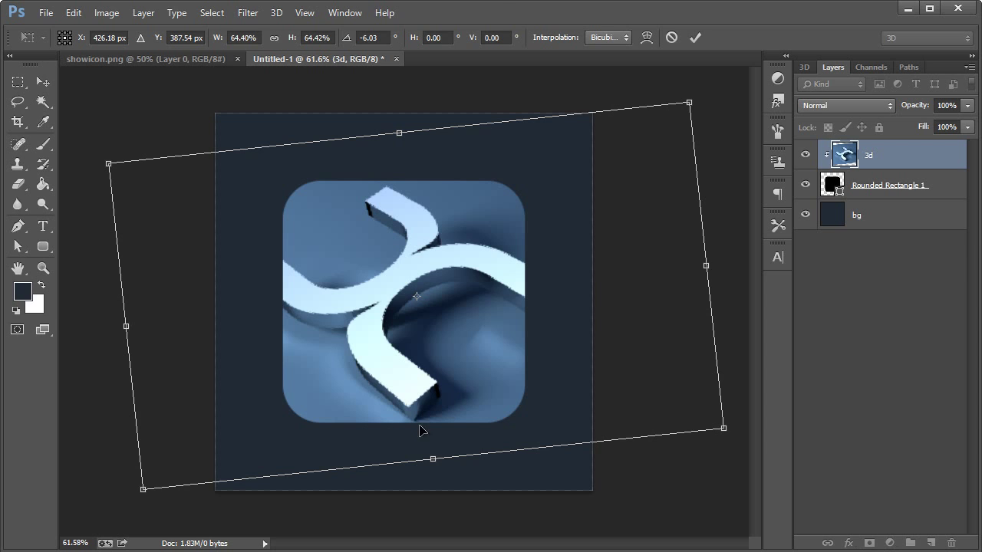
pyautogui.click(42, 85)
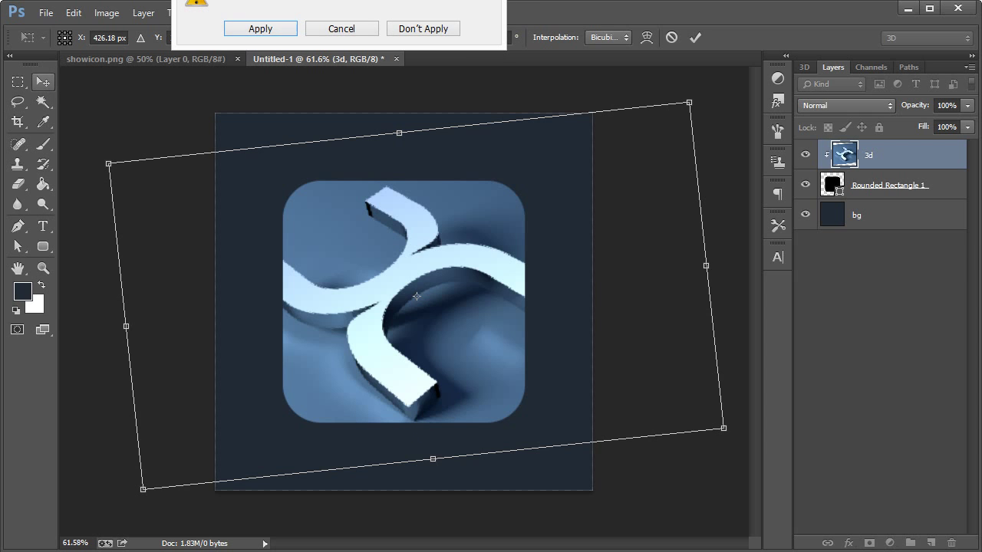
# Commit the render's transform and view the icon at actual 100% size
pyautogui.click(257, 158)
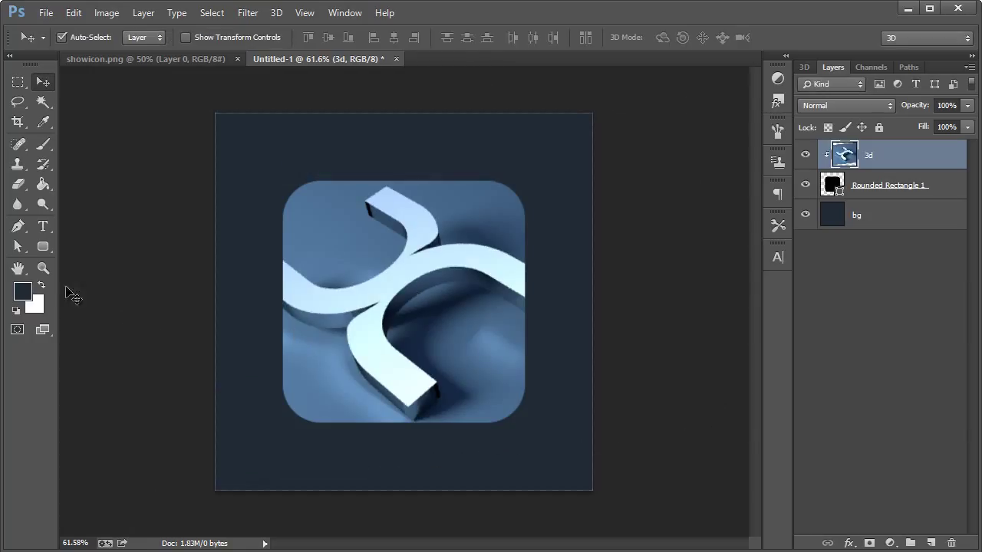
pyautogui.click(44, 268)
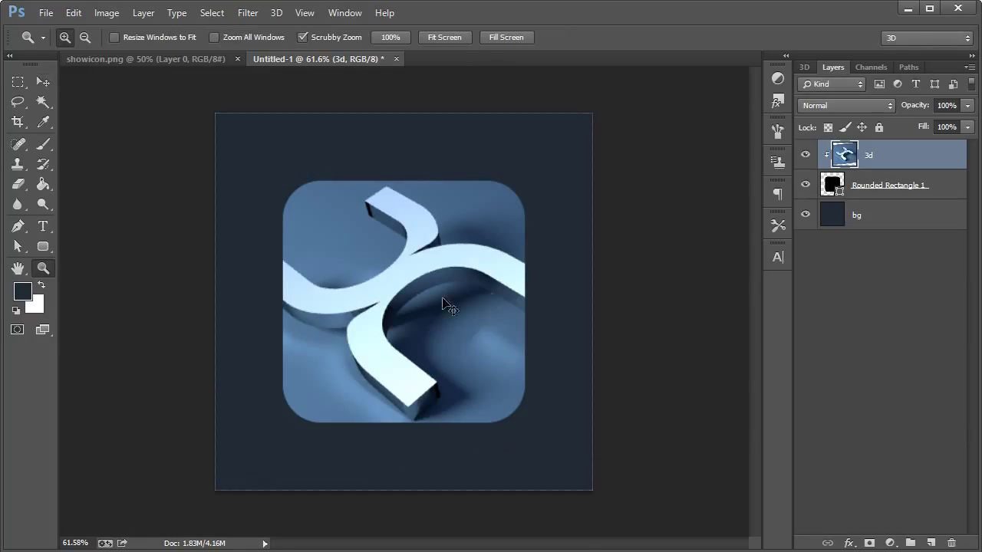
pyautogui.hotkey('ctrl', '1')
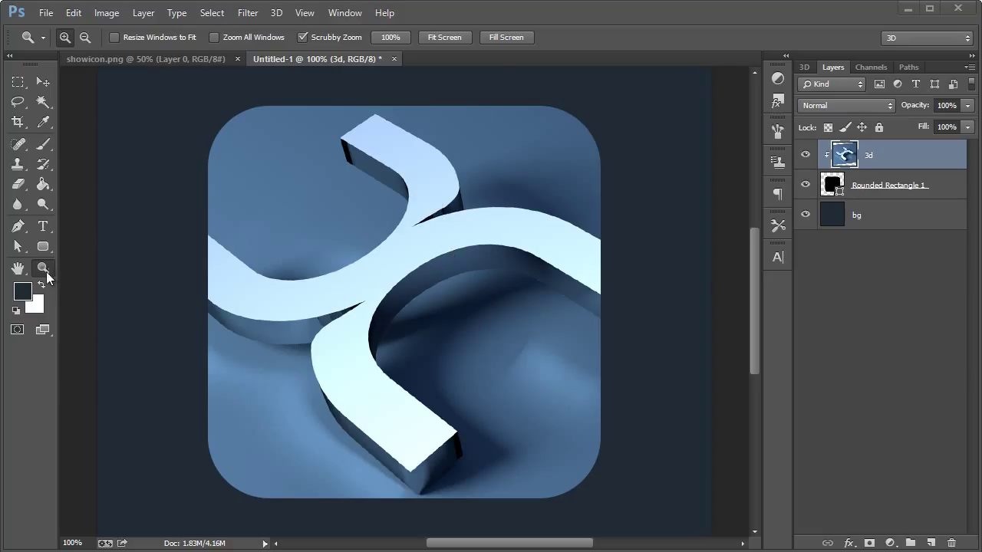
# Zoom to 300% to inspect the render's edges, then return to 100%
pyautogui.click(423, 245)
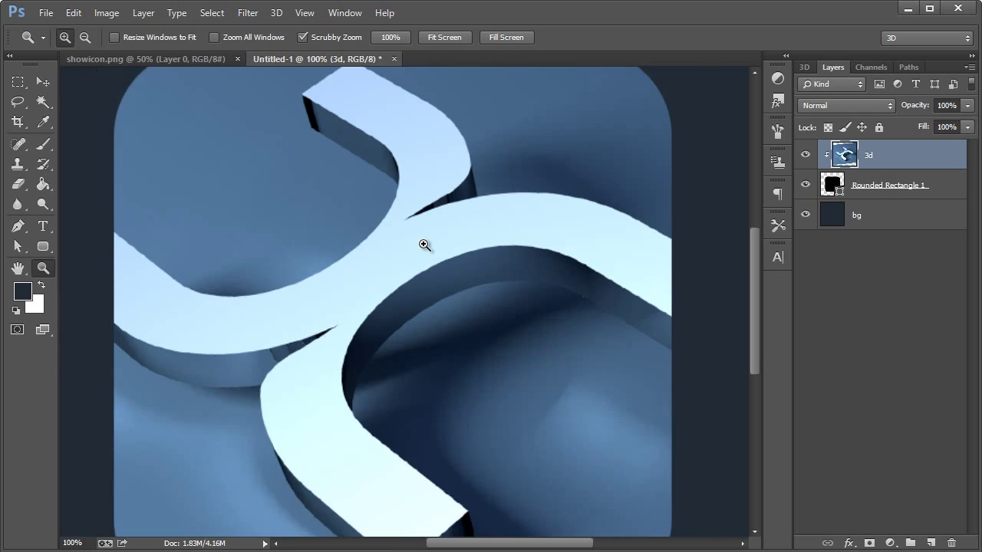
pyautogui.click(436, 287)
pyautogui.rightClick(346, 328)
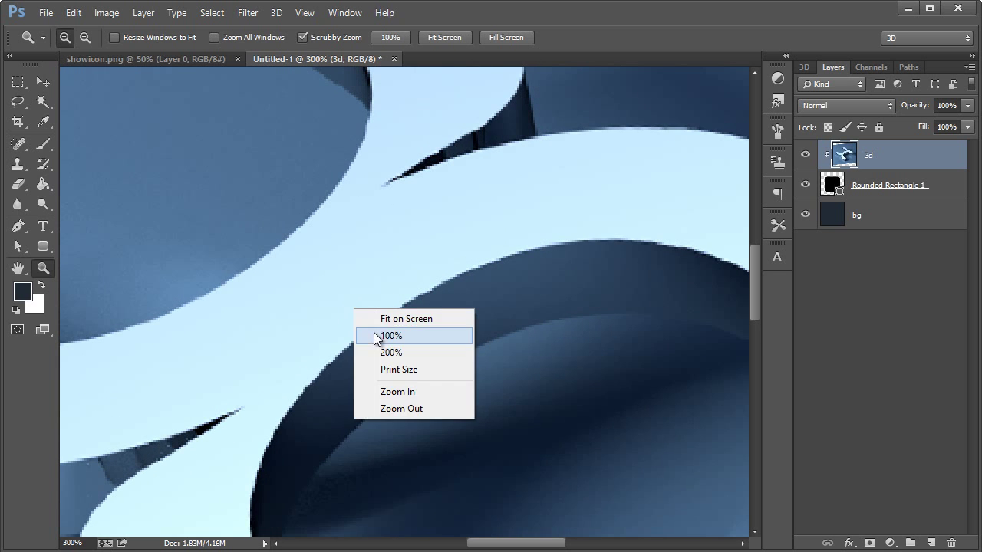
pyautogui.click(373, 332)
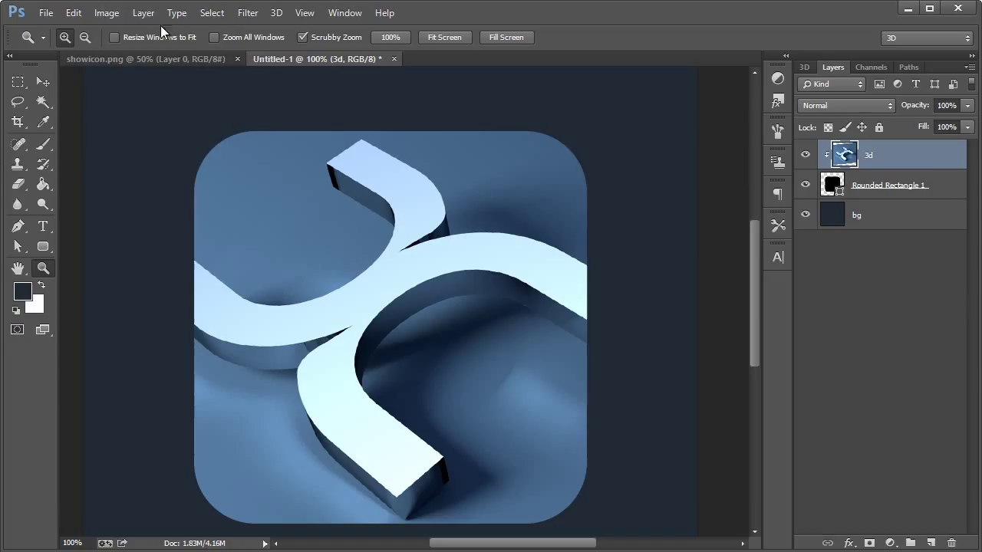
# Clear the 3d layer's contents, undoing a misplaced paste of the render
pyautogui.click(187, 58)
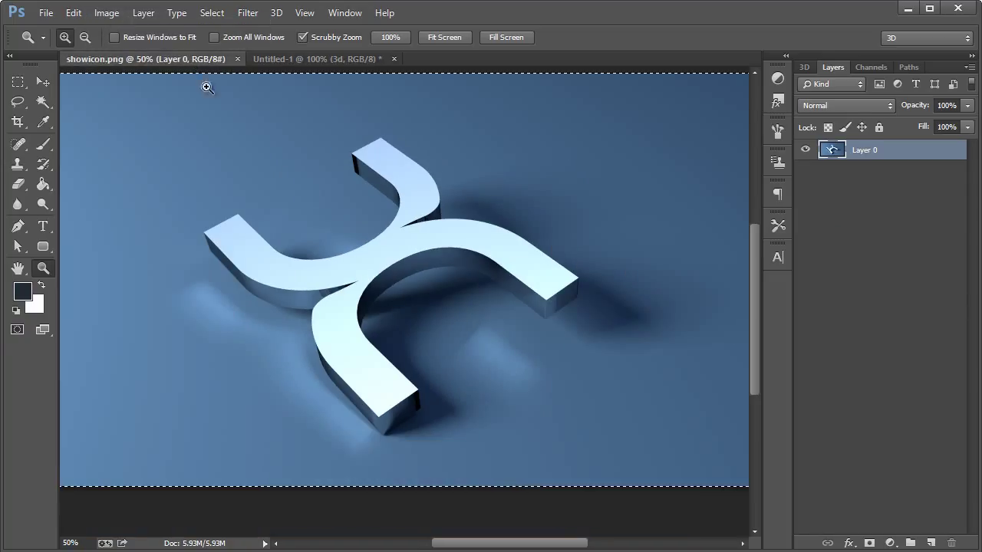
pyautogui.click(289, 61)
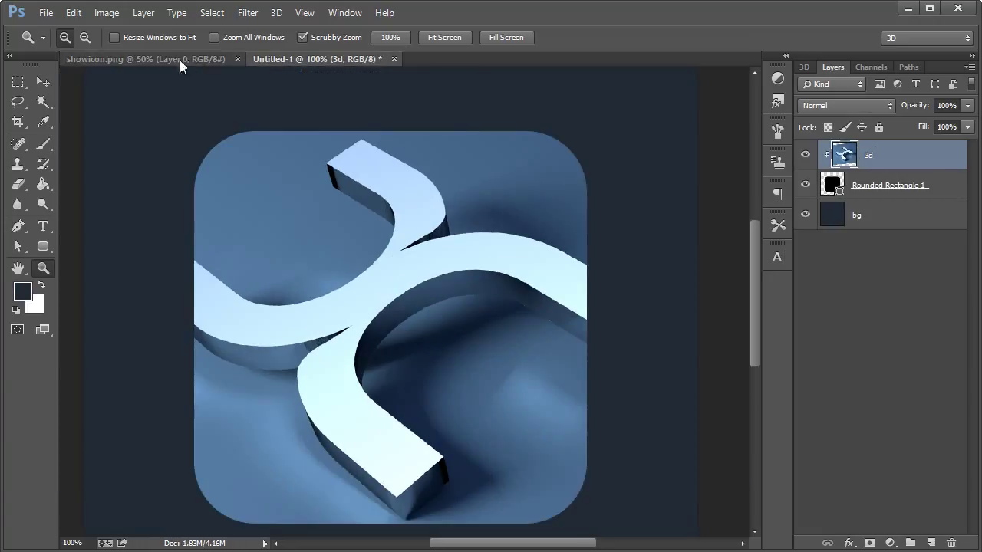
pyautogui.hotkey('ctrl', 'a')
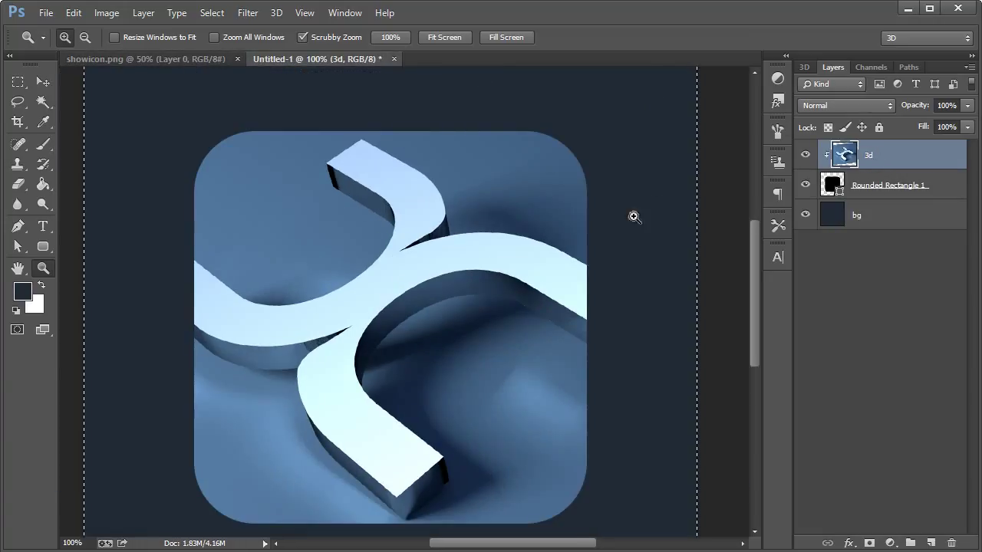
pyautogui.press('Delete')
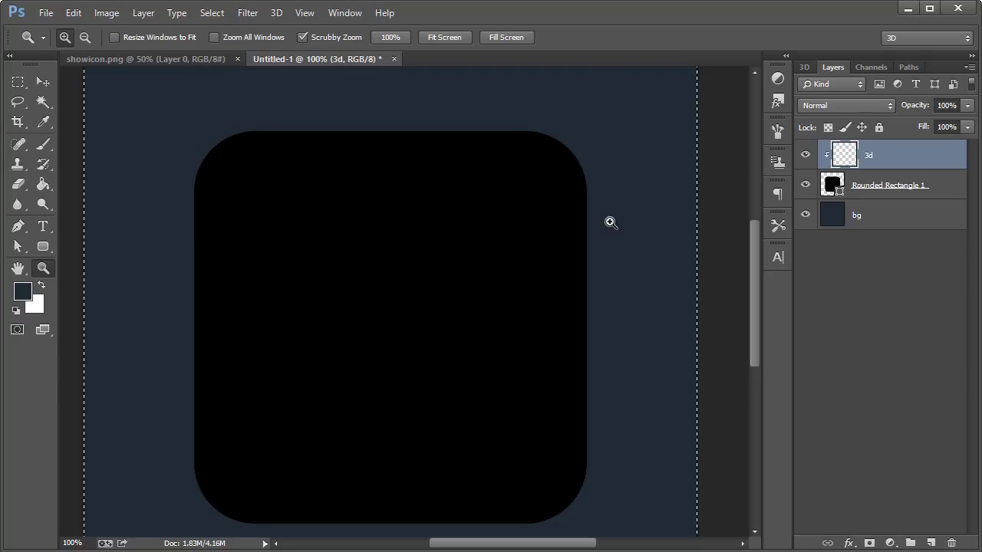
pyautogui.hotkey('ctrl', 'v')
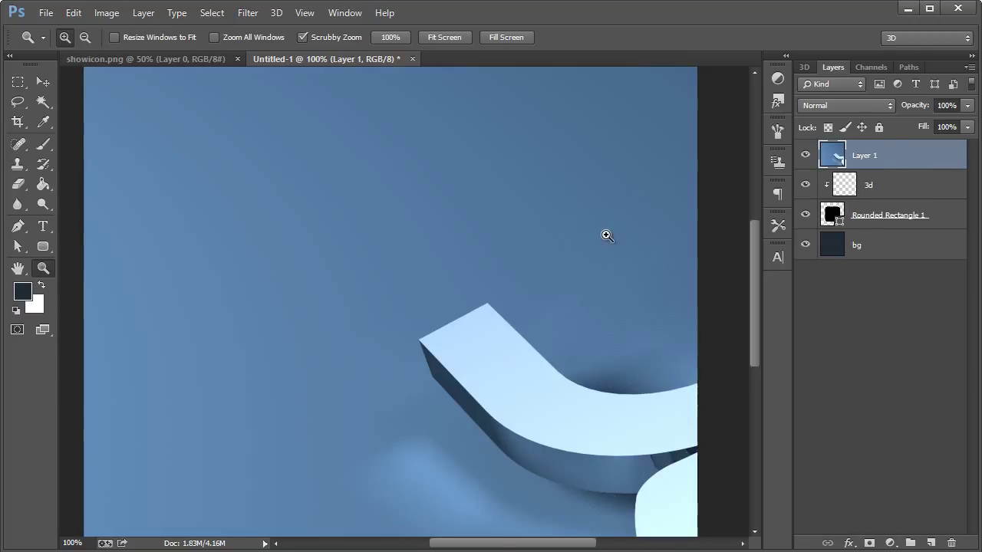
pyautogui.hotkey('ctrl', 'z')
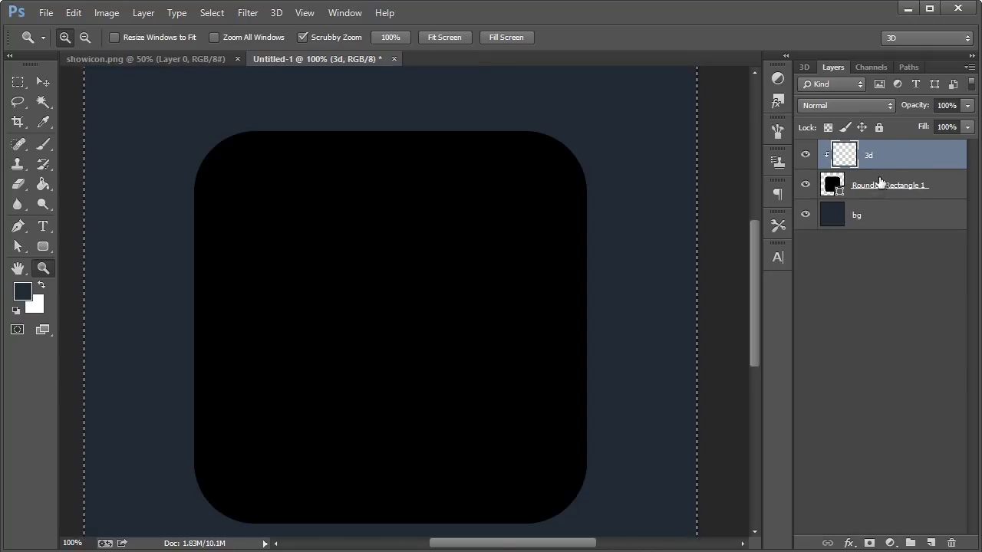
# Paste the render clipped above Rounded Rectangle 1 and scale it down to about 62%
pyautogui.click(875, 186)
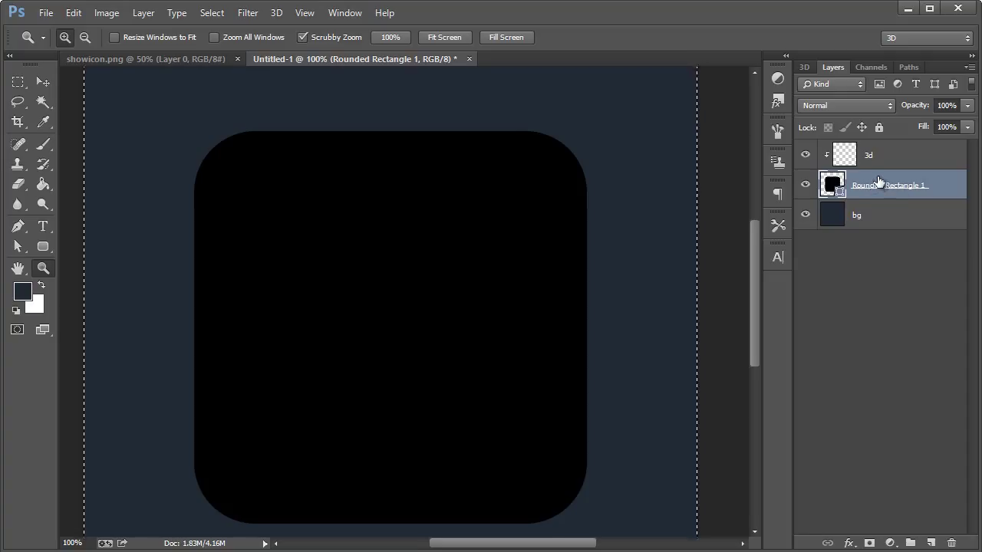
pyautogui.hotkey('ctrl', 'v')
pyautogui.click(44, 84)
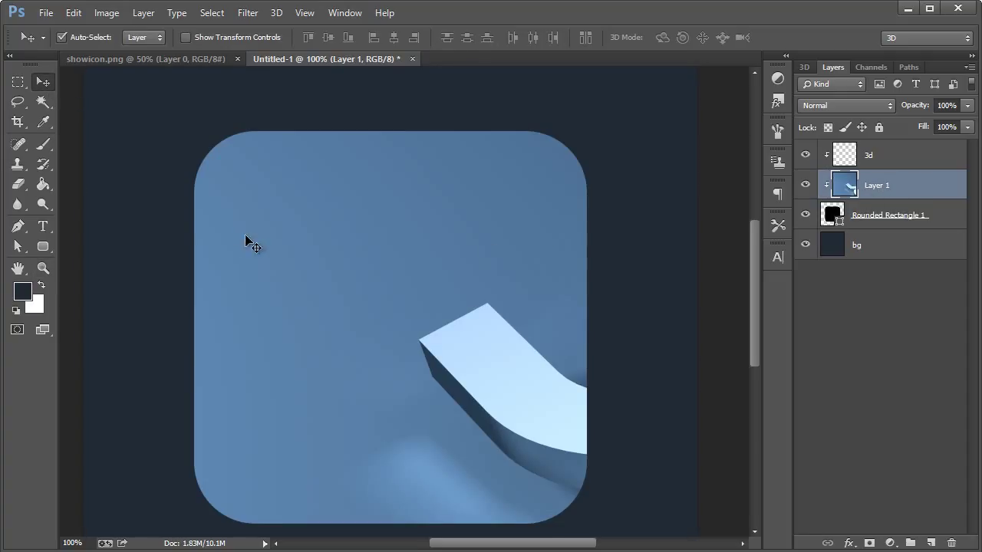
pyautogui.hotkey('ctrl', 't')
pyautogui.moveTo(276, 216); pyautogui.dragTo(302, 345)
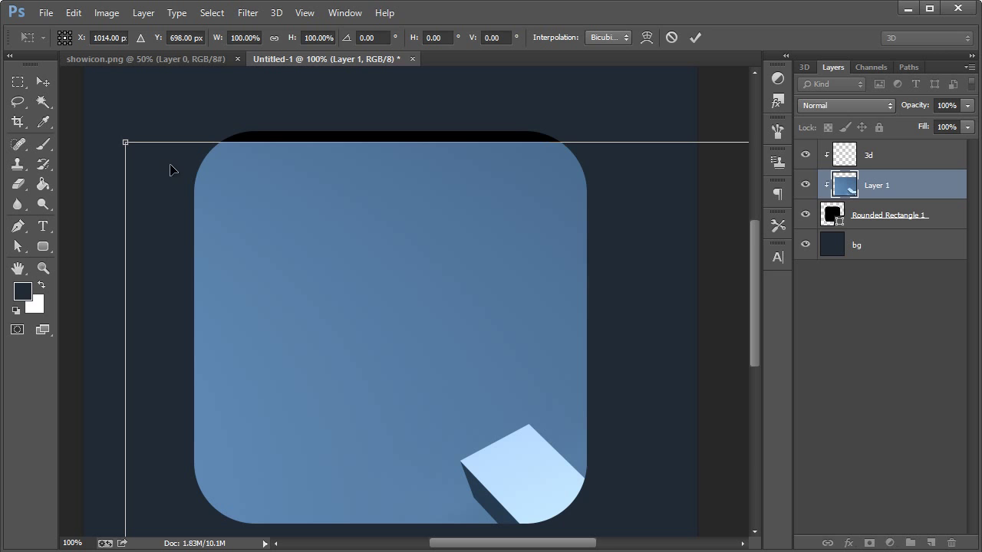
pyautogui.moveTo(127, 142); pyautogui.dragTo(185, 179)
pyautogui.moveTo(256, 200); pyautogui.dragTo(259, 197)
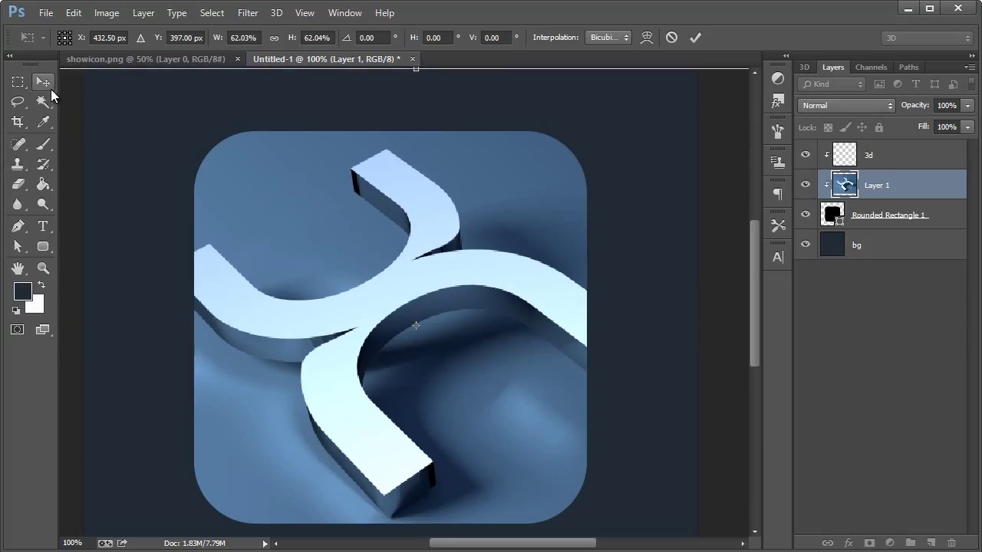
# Apply the transform and nudge the pasted render up into place
pyautogui.click(43, 81)
pyautogui.click(253, 152)
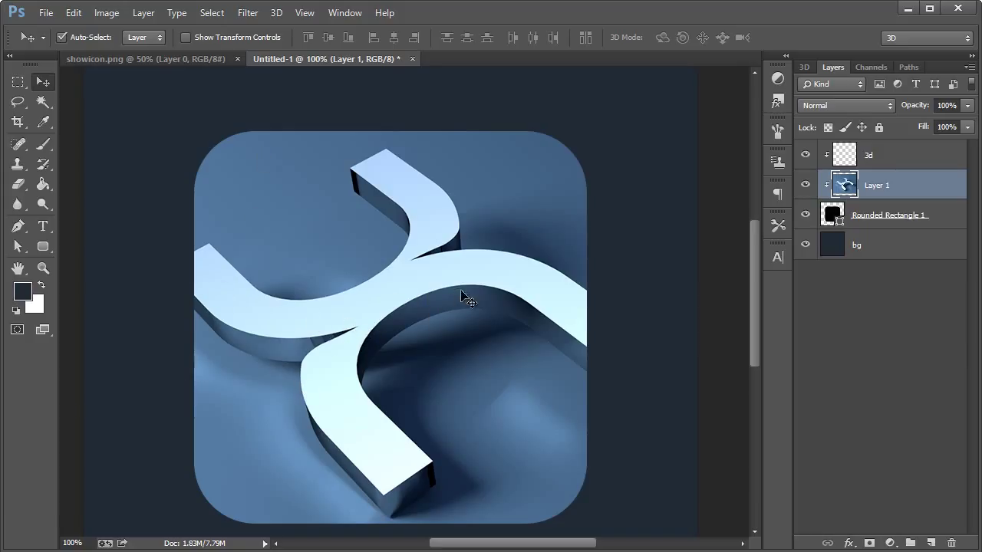
pyautogui.moveTo(461, 290)
pyautogui.mouseDown()
pyautogui.moveTo(458, 277)
pyautogui.moveTo(460, 293)
pyautogui.mouseUp()
pyautogui.press('Up')
pyautogui.press('Up')
pyautogui.press('Up')
pyautogui.press('Up')
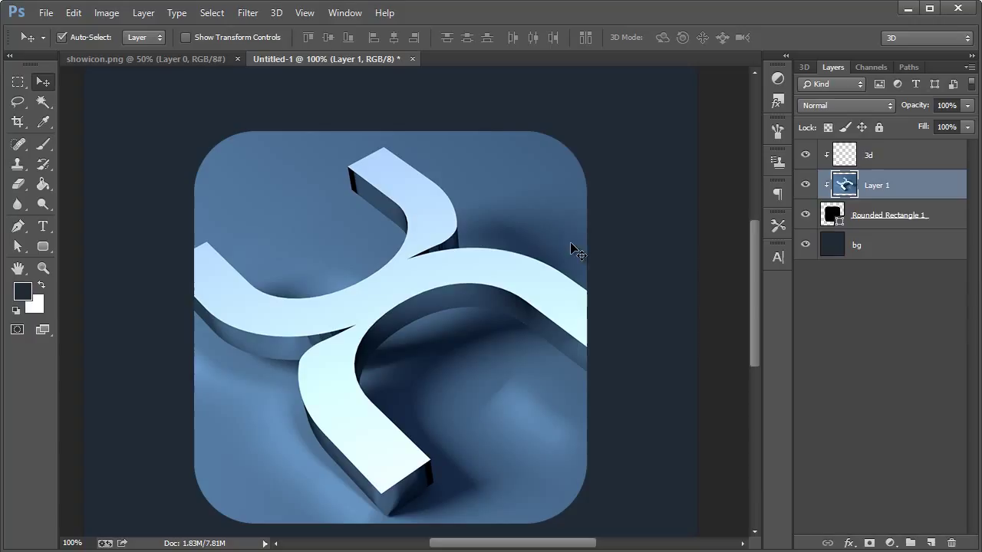
# Merge the empty 3d layer into the render, rename it '3d', and open Adjustments
pyautogui.click(882, 158)
pyautogui.hotkey('ctrl', 'e')
pyautogui.doubleClick(877, 155)
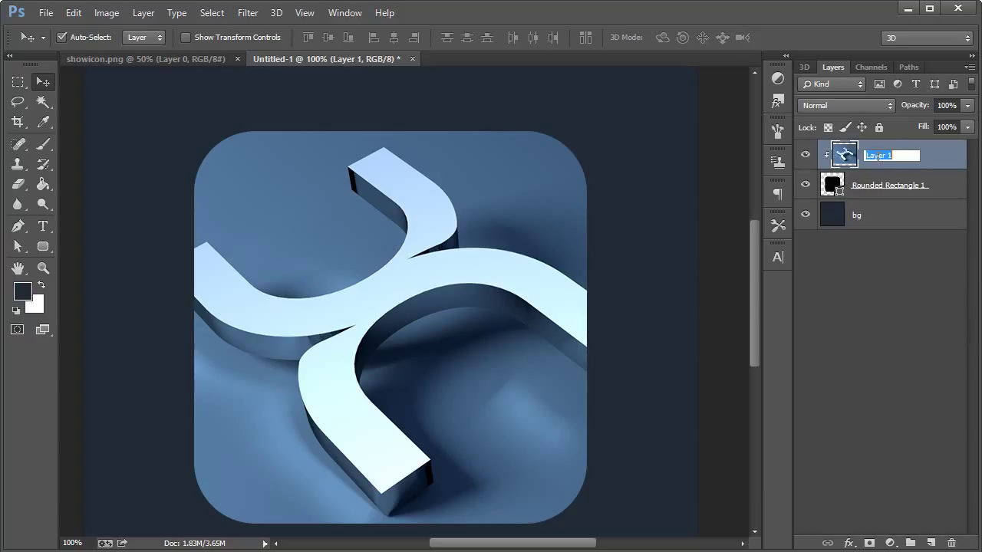
pyautogui.write('3d')
pyautogui.press('Return')
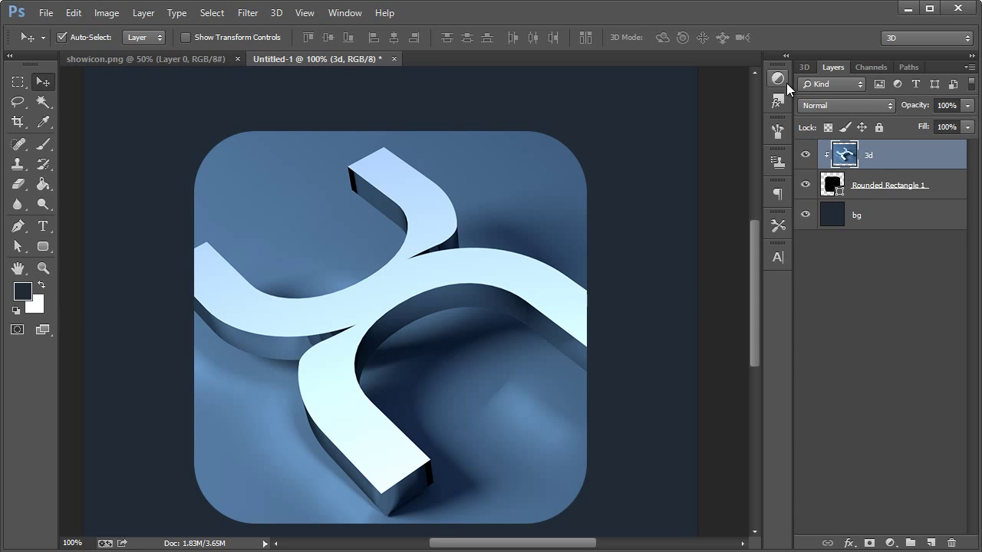
pyautogui.click(347, 13)
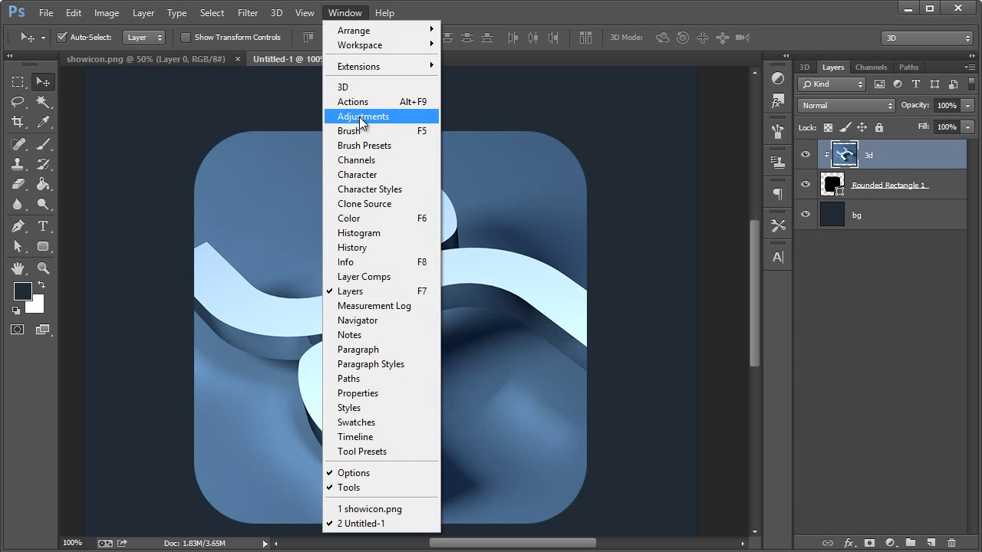
pyautogui.click(778, 80)
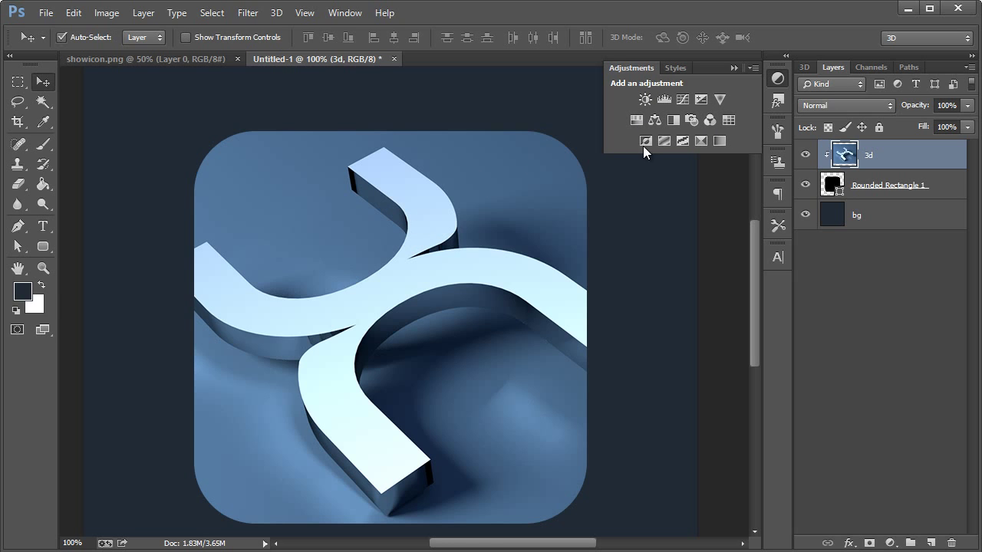
# Add a Brightness/Contrast layer clipped to 3d and set contrast to 42
pyautogui.click(645, 100)
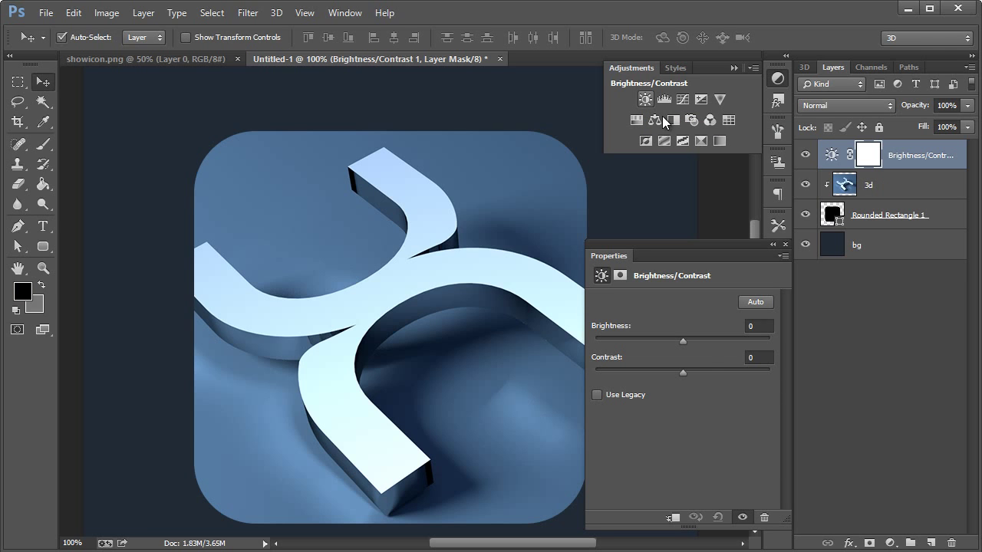
pyautogui.moveTo(685, 338); pyautogui.dragTo(711, 339)
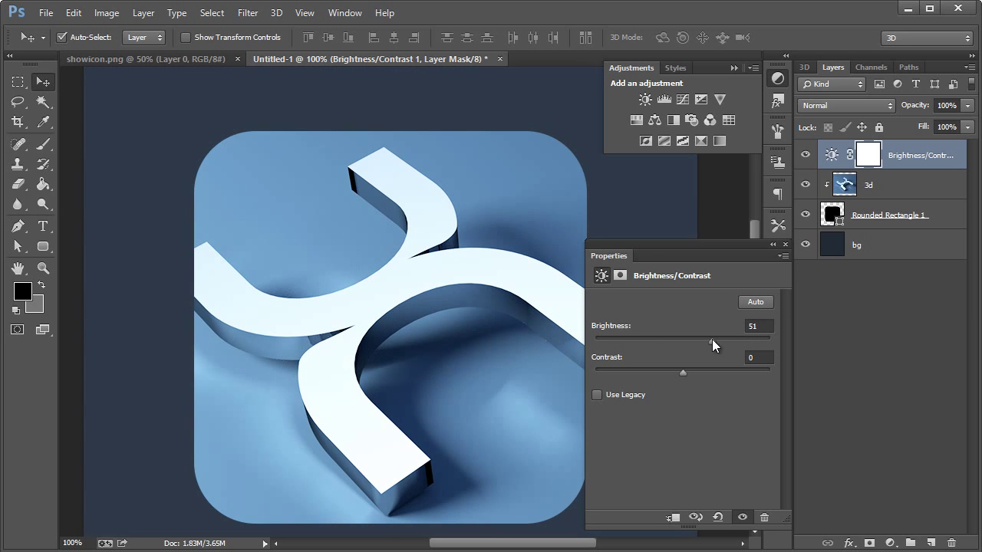
pyautogui.click(669, 519)
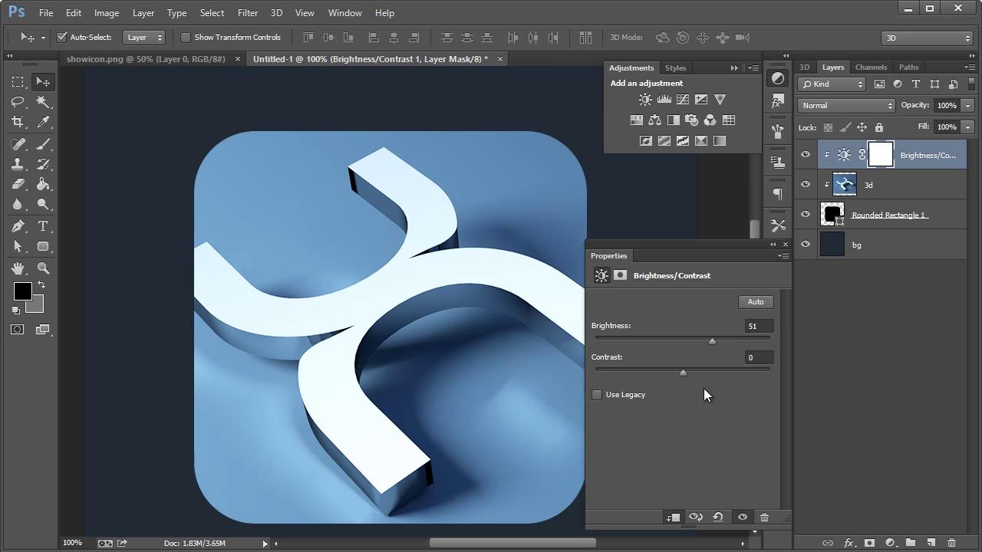
pyautogui.moveTo(688, 338); pyautogui.dragTo(734, 367)
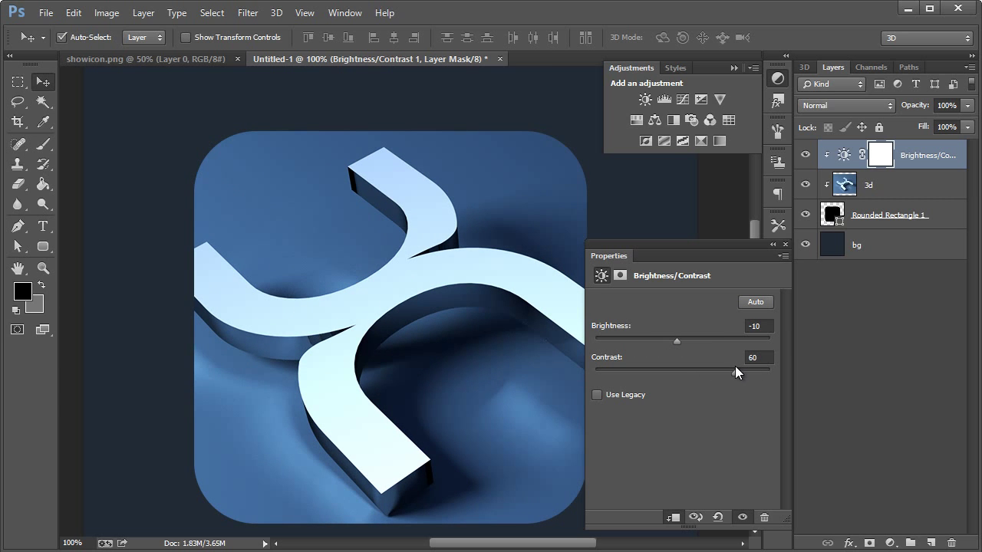
pyautogui.moveTo(690, 340)
pyautogui.mouseDown()
pyautogui.moveTo(651, 339)
pyautogui.moveTo(705, 338)
pyautogui.moveTo(691, 339)
pyautogui.mouseUp()
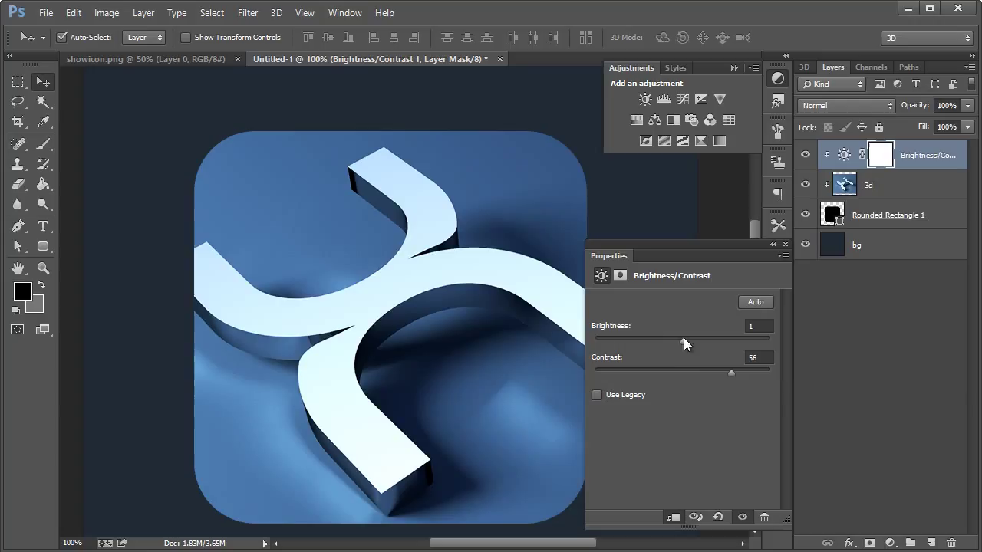
pyautogui.moveTo(717, 370); pyautogui.dragTo(718, 372)
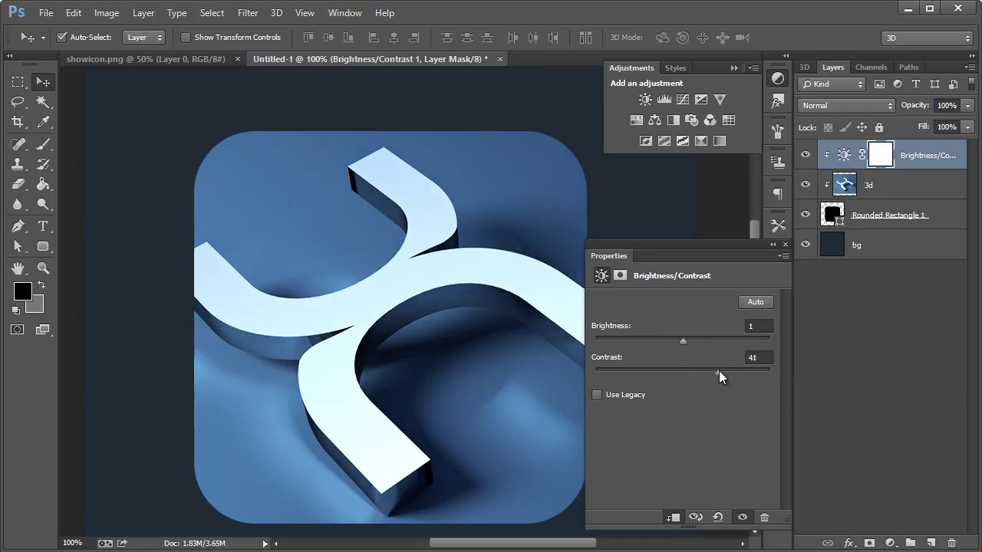
# Compare the adjustment on and off, raise brightness to 26, and close Properties
pyautogui.click(805, 156)
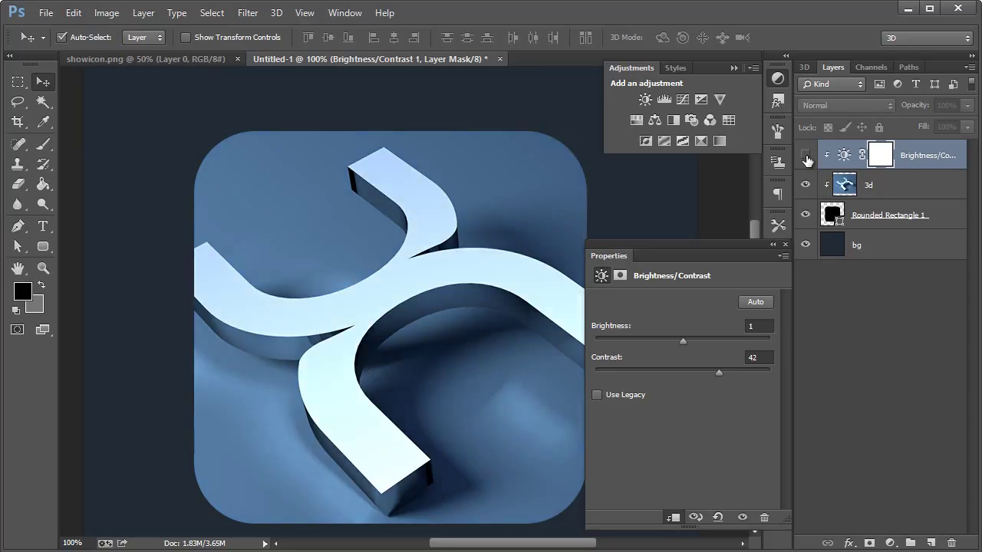
pyautogui.click(806, 157)
pyautogui.click(807, 158)
pyautogui.click(805, 157)
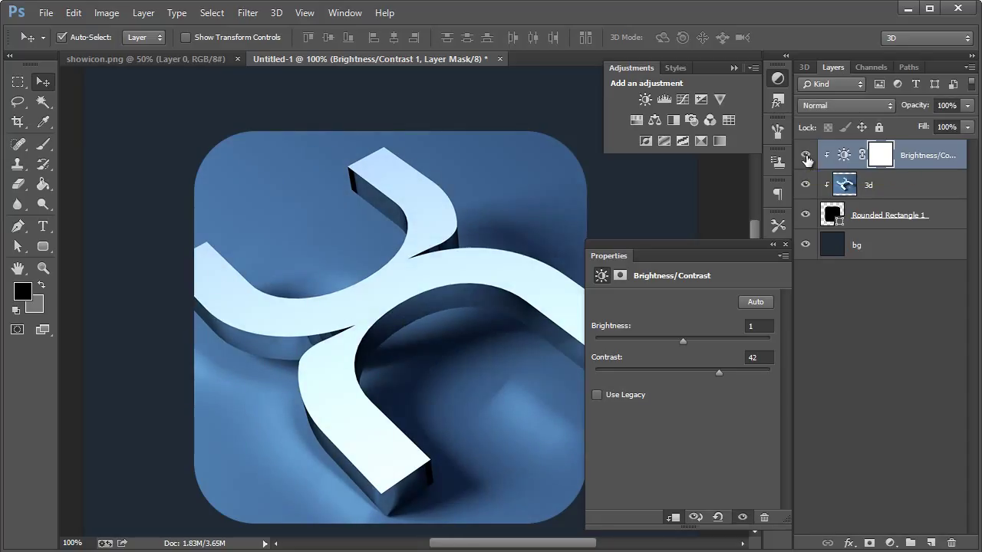
pyautogui.click(806, 157)
pyautogui.click(806, 157)
pyautogui.moveTo(695, 340); pyautogui.dragTo(699, 340)
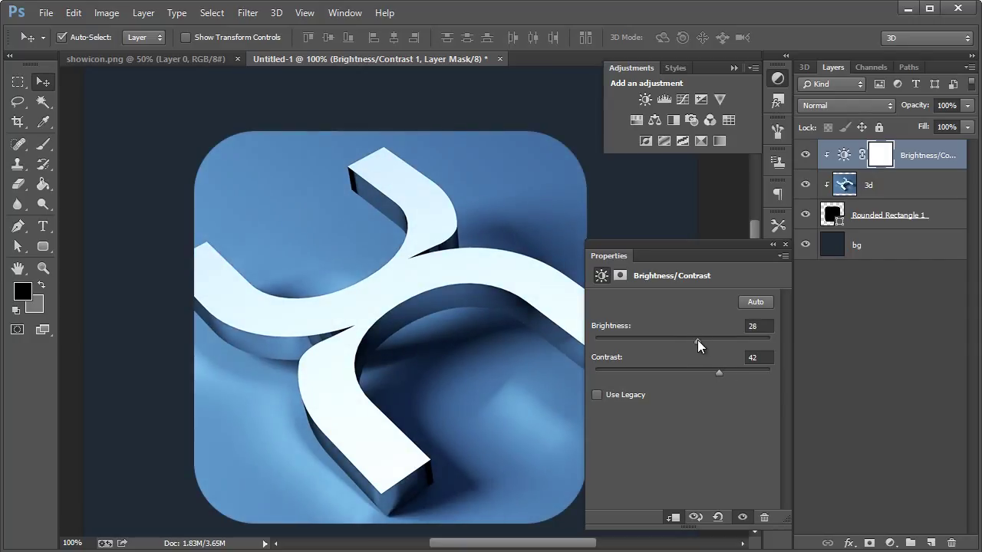
pyautogui.click(805, 155)
pyautogui.click(806, 155)
pyautogui.click(785, 245)
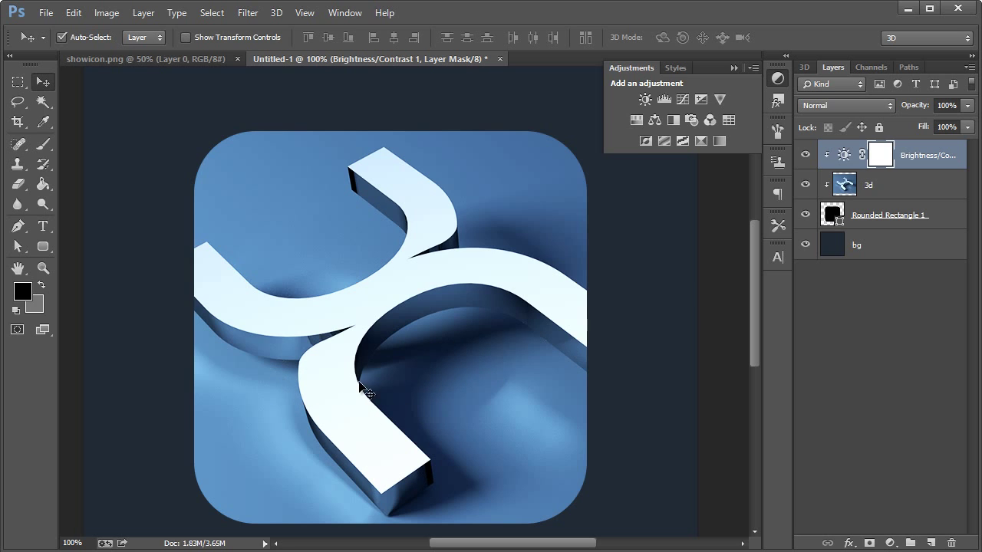
# Set up a fully soft 332 px brush with white as the foreground colour
pyautogui.click(50, 144)
pyautogui.click(88, 144)
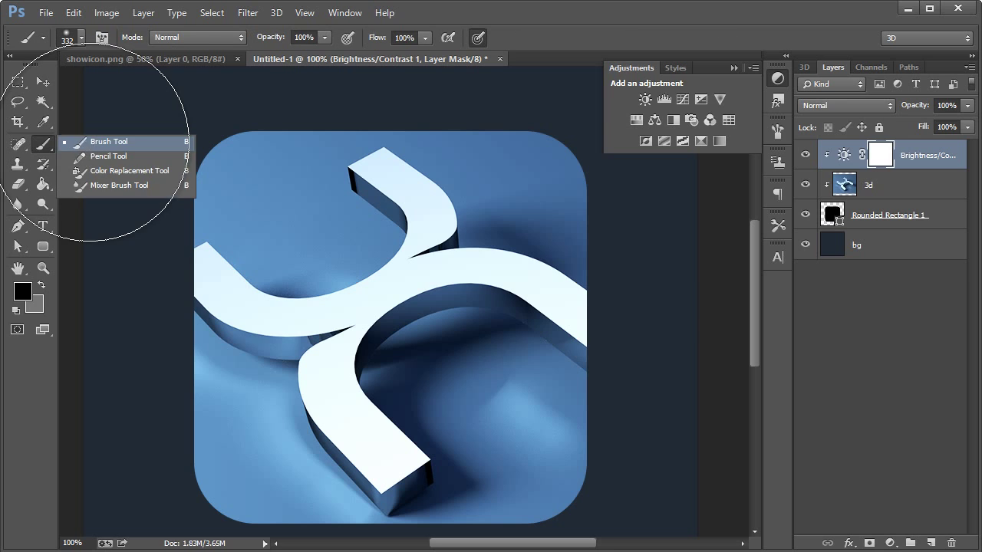
pyautogui.click(82, 39)
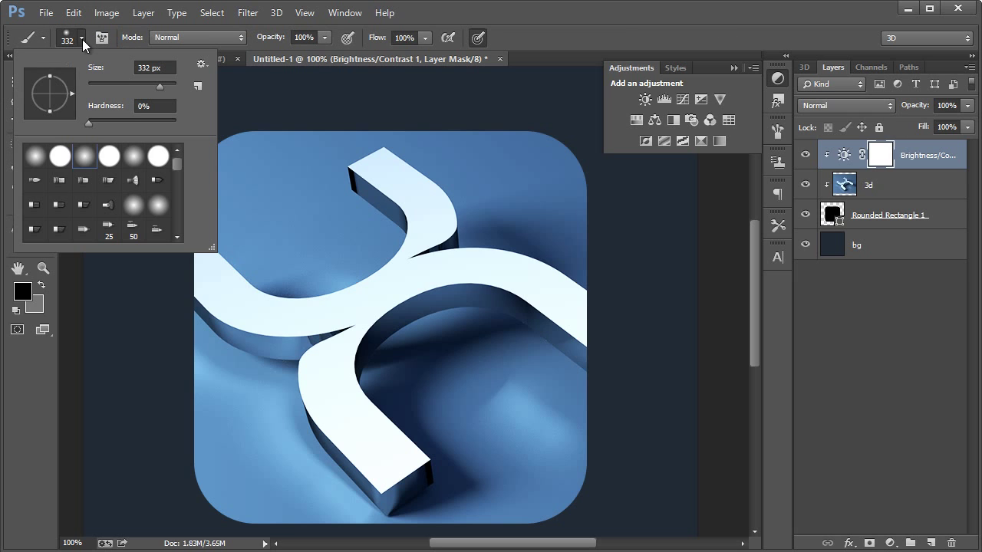
pyautogui.moveTo(89, 118); pyautogui.dragTo(81, 120)
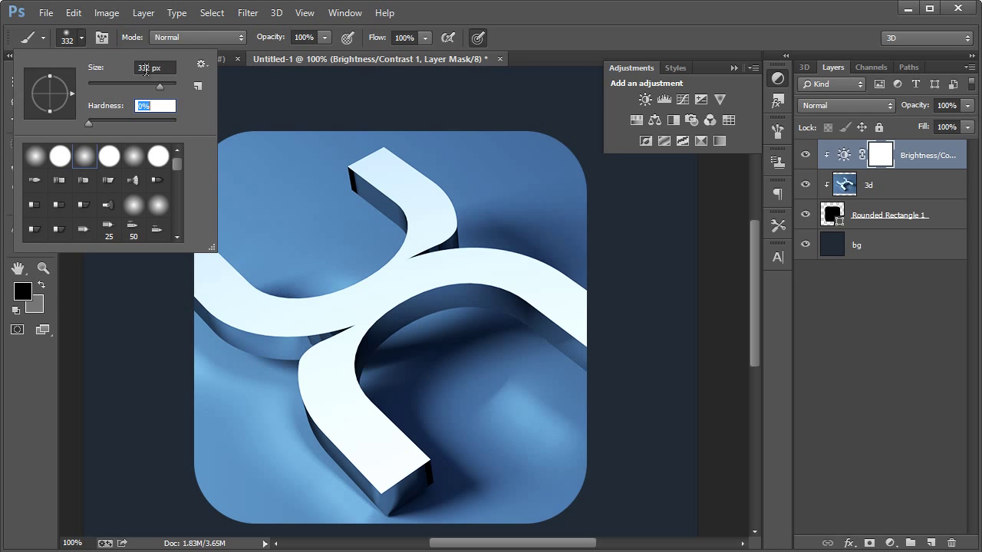
pyautogui.click(547, 32)
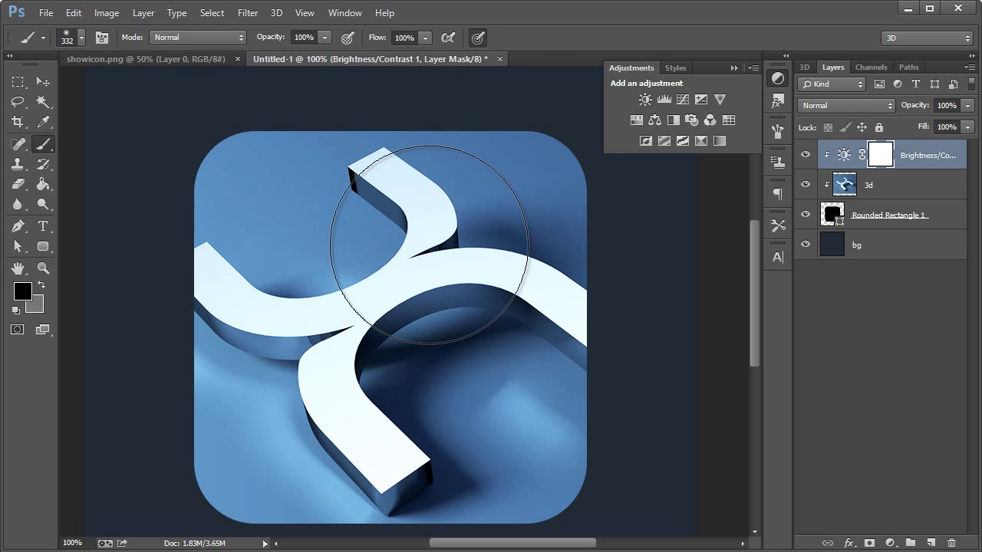
pyautogui.click(23, 291)
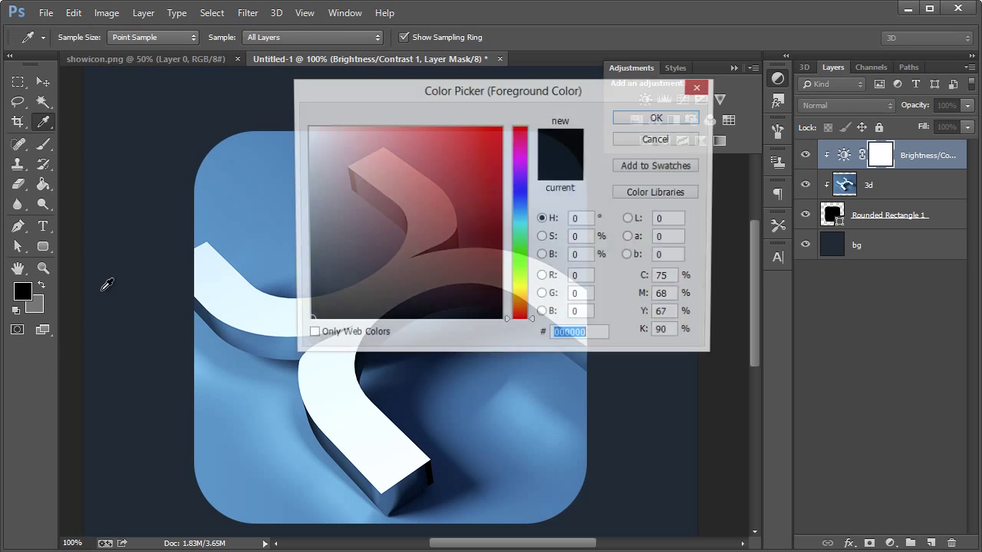
pyautogui.moveTo(314, 160); pyautogui.dragTo(295, 122)
pyautogui.click(657, 117)
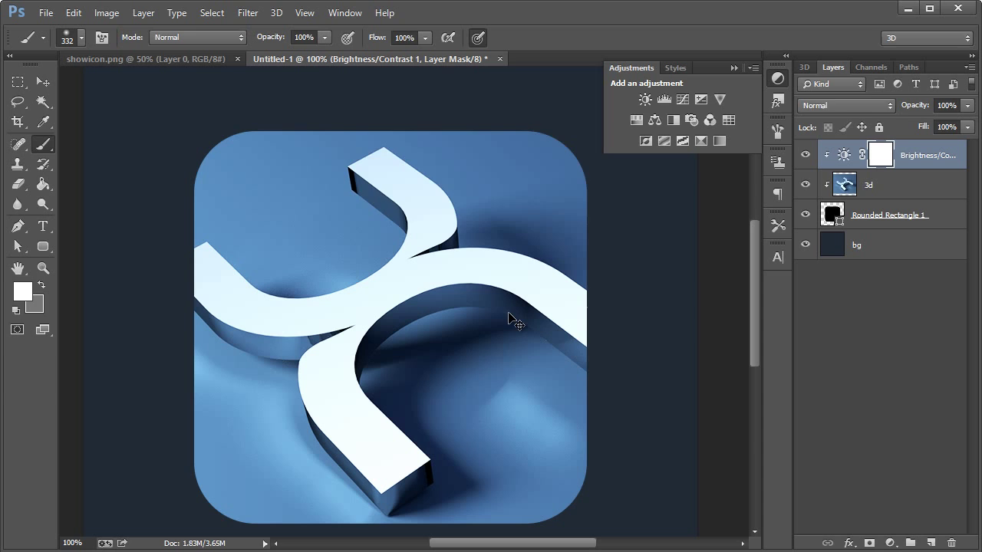
# On a new Layer 1, paint a soft white glow over the icon's lower centre
pyautogui.hotkey('ctrl', 'shift', 'n')
pyautogui.press('Return')
pyautogui.press('x')
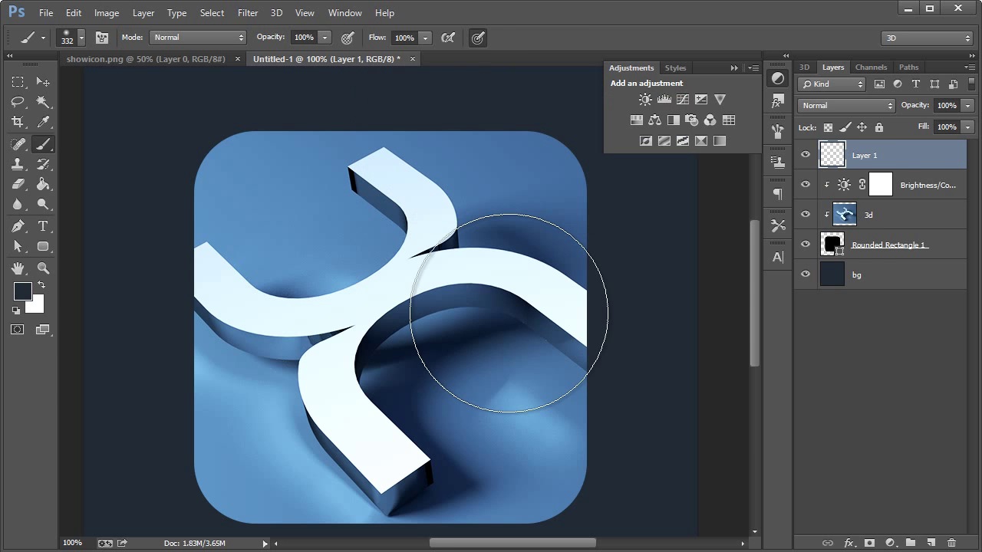
pyautogui.click(387, 426)
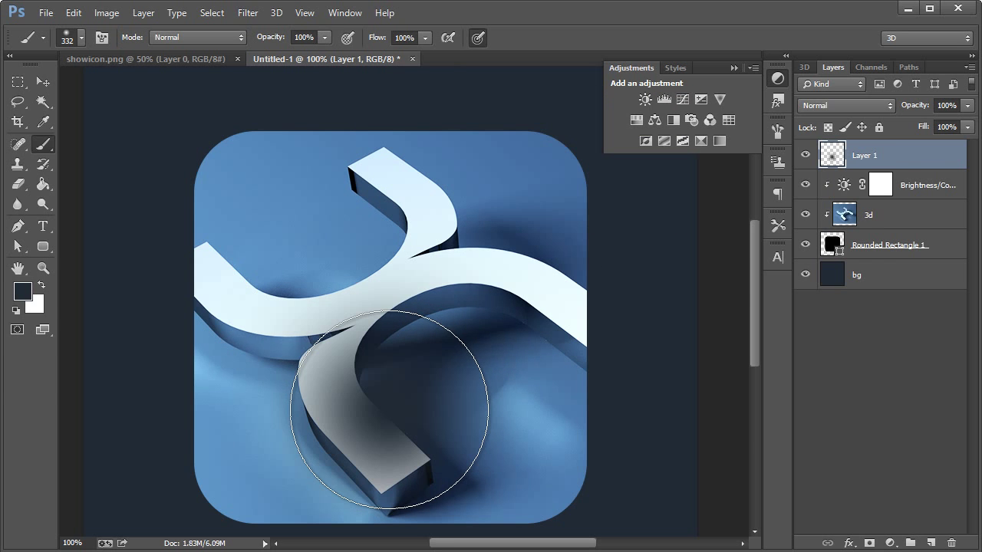
pyautogui.hotkey('ctrl', 'z')
pyautogui.click(23, 293)
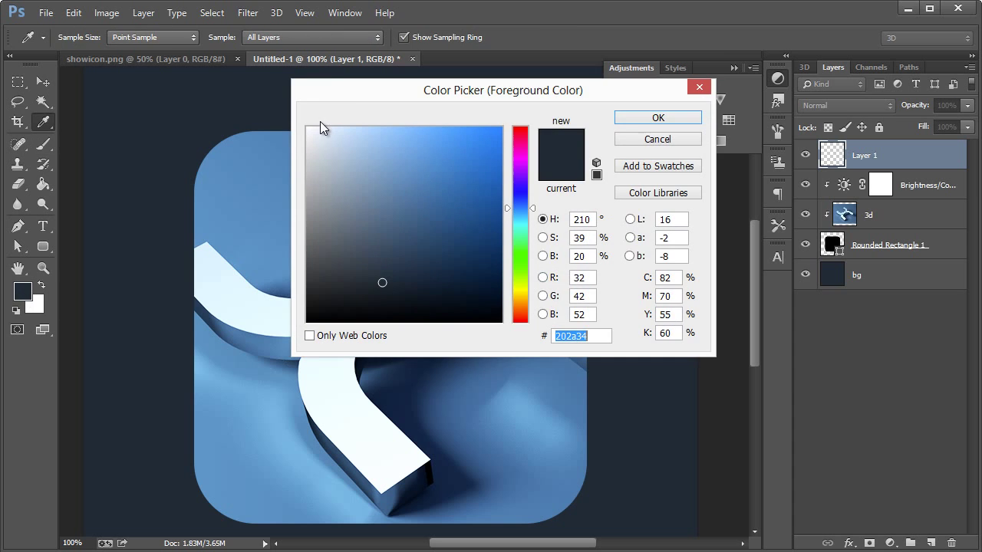
pyautogui.click(308, 128)
pyautogui.press('Return')
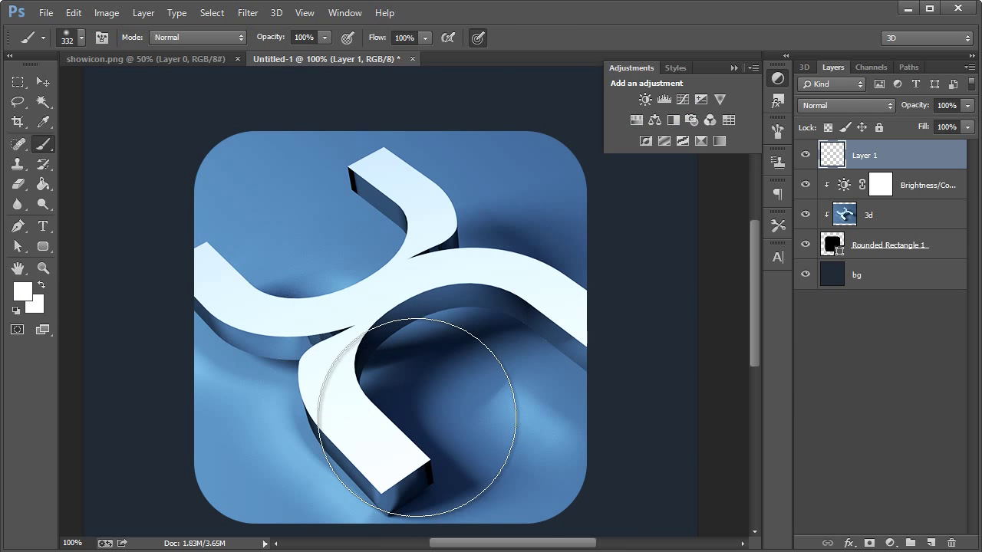
pyautogui.click(394, 414)
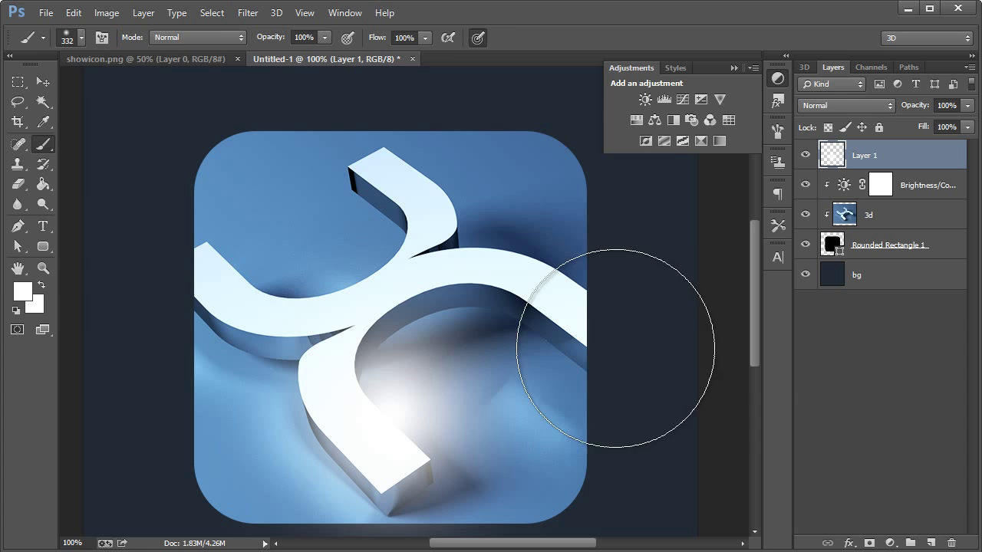
pyautogui.click(43, 86)
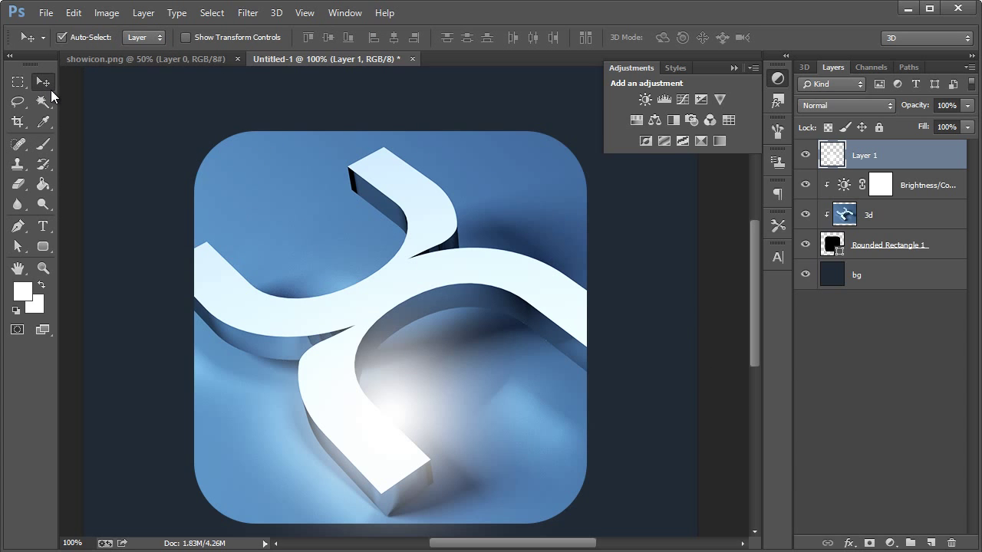
# Duplicate the glow layer as 'Layer 1 copy'
pyautogui.rightClick(863, 160)
pyautogui.click(755, 10)
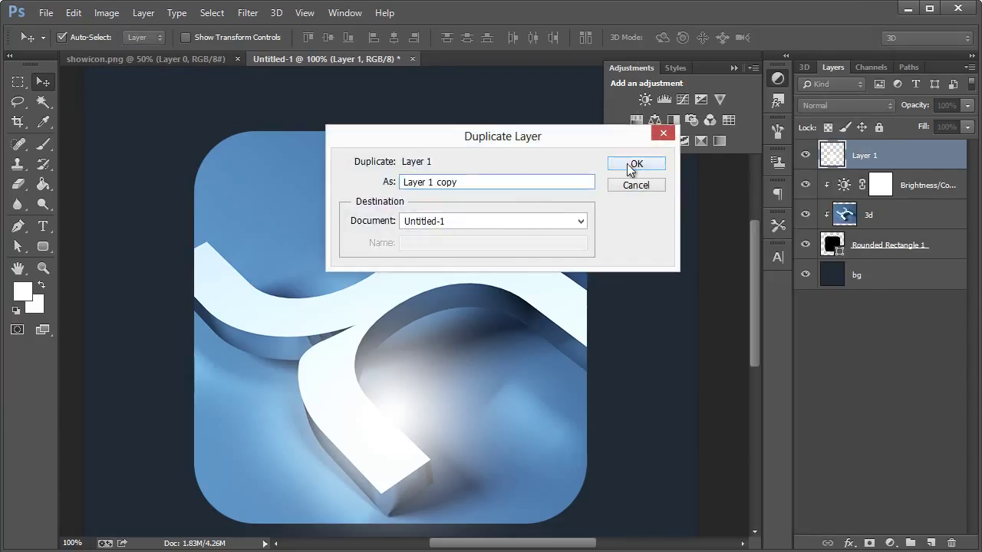
pyautogui.click(631, 169)
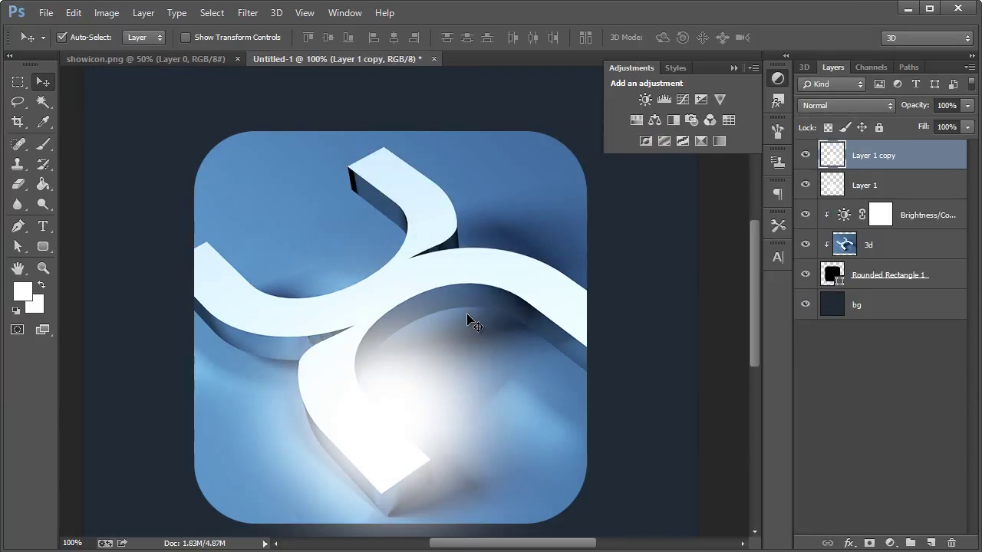
# Squash the copy into a thin band stretched to 110% width
pyautogui.hotkey('ctrl', 't')
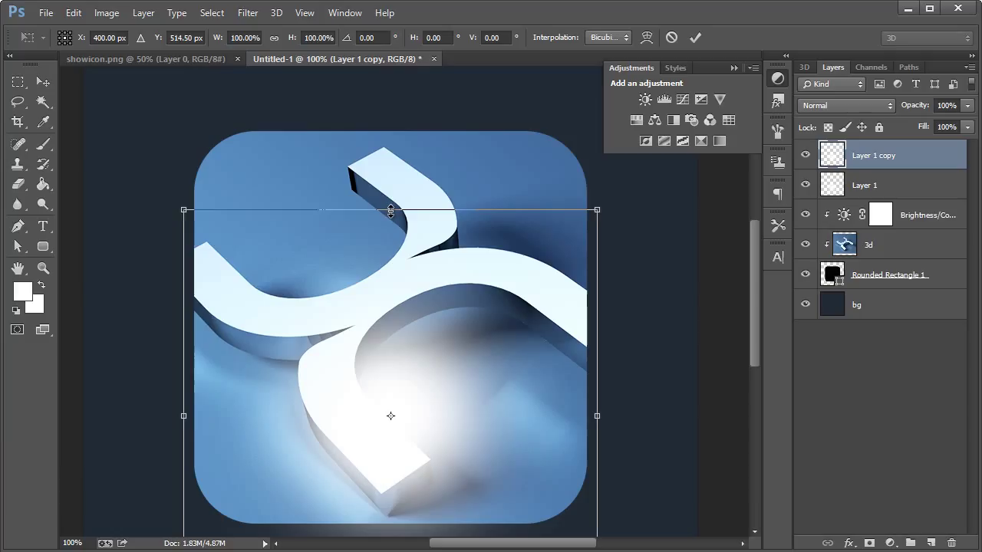
pyautogui.moveTo(390, 210); pyautogui.dragTo(404, 404)
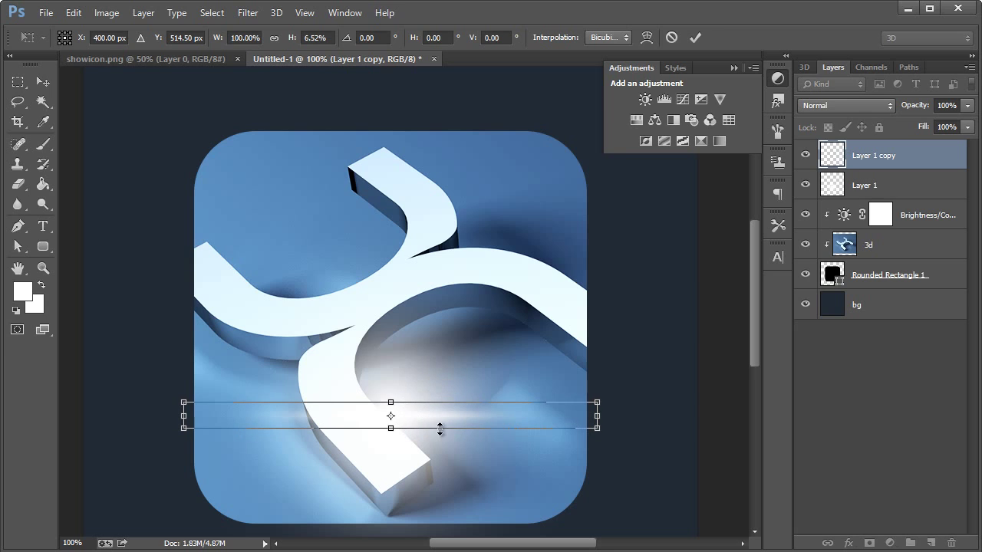
pyautogui.moveTo(603, 418); pyautogui.dragTo(620, 416)
pyautogui.click(43, 86)
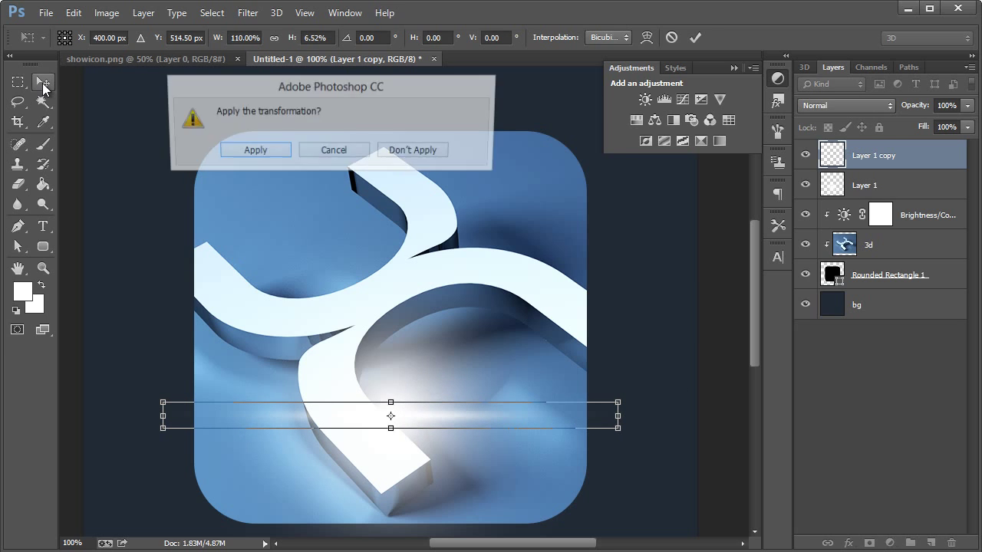
pyautogui.click(265, 148)
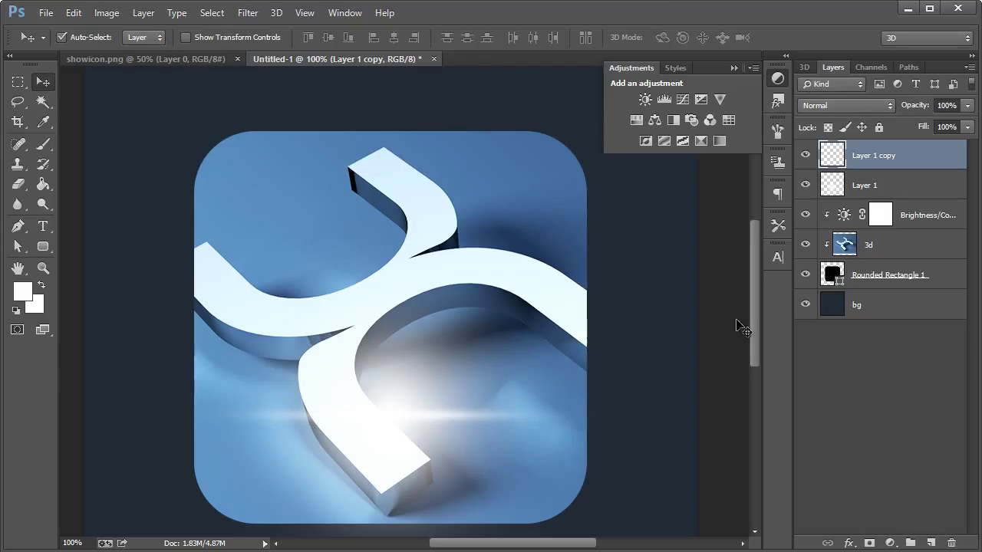
# Rename Layer 1 to 'large glare' and set its blend mode to Overlay
pyautogui.click(873, 181)
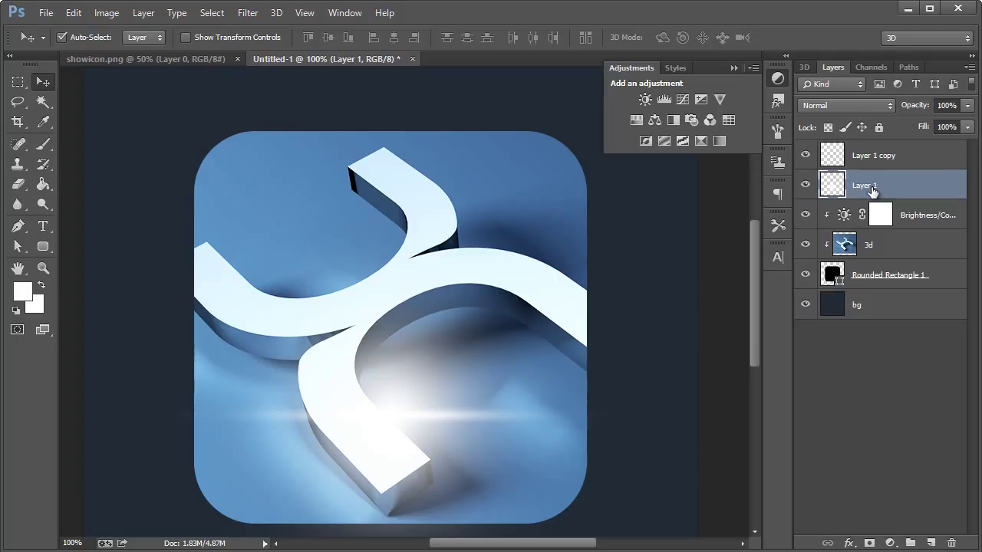
pyautogui.doubleClick(871, 187)
pyautogui.write('large glare')
pyautogui.press('Return')
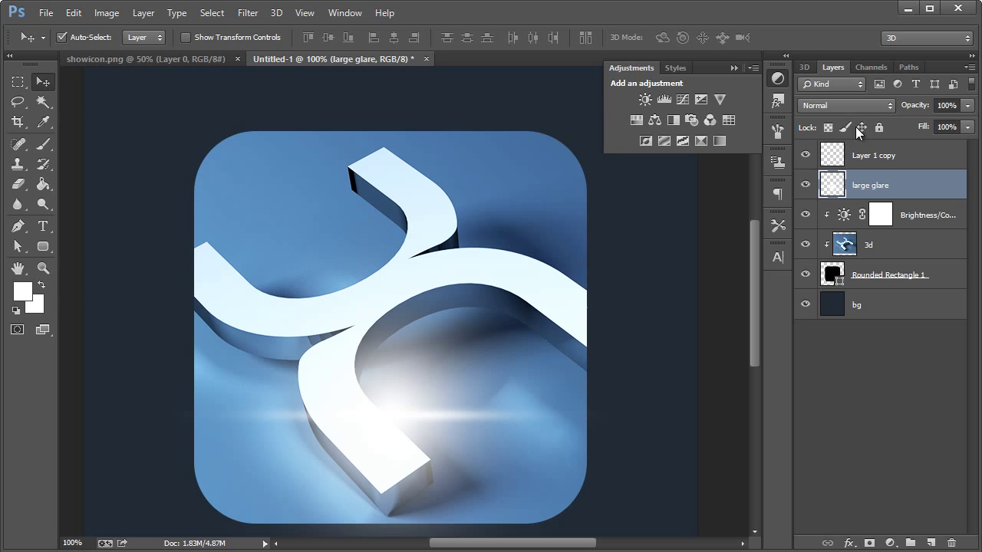
pyautogui.click(834, 107)
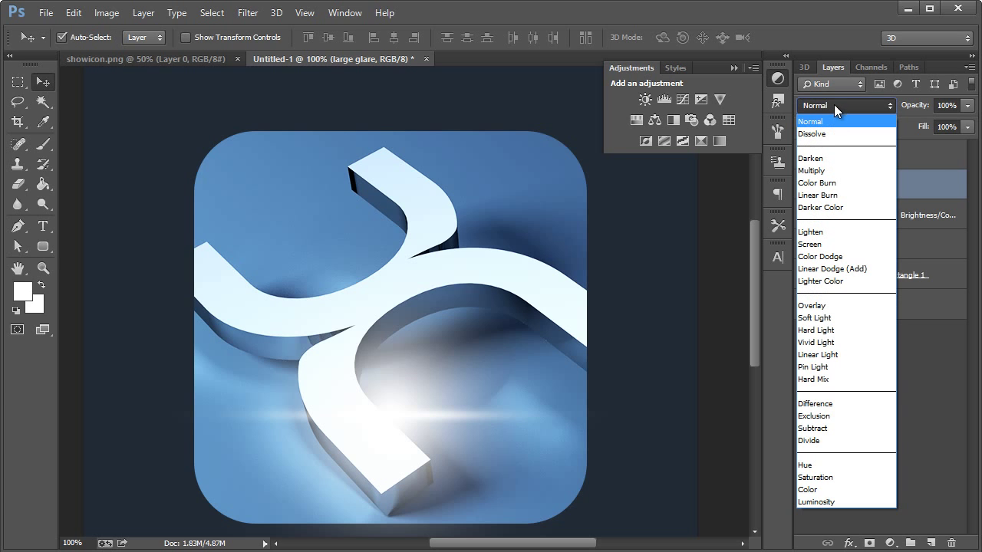
pyautogui.click(834, 105)
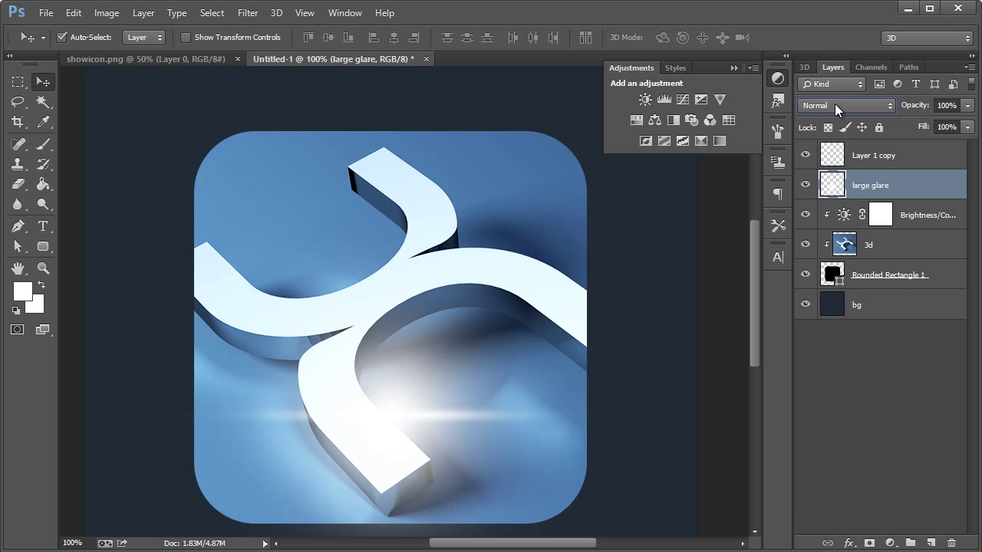
pyautogui.click(834, 105)
pyautogui.click(834, 105)
pyautogui.hotkey('shift', '+')
pyautogui.hotkey('shift', '+')
pyautogui.hotkey('shift', '+')
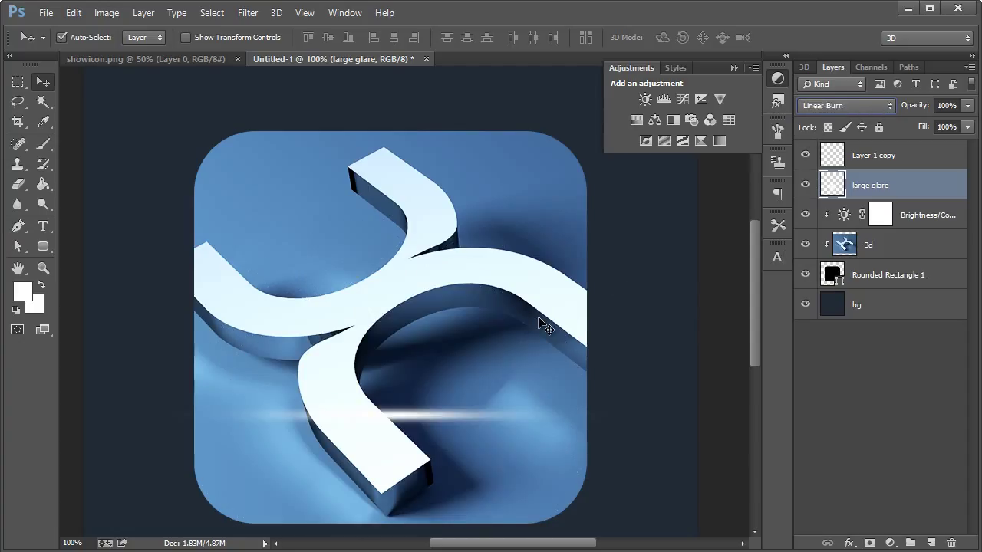
pyautogui.hotkey('shift', '+')
pyautogui.hotkey('shift', '+')
pyautogui.hotkey('shift', '+')
pyautogui.hotkey('shift', '+')
pyautogui.hotkey('shift', '+')
pyautogui.hotkey('shift', '+')
pyautogui.hotkey('shift', '+')
pyautogui.hotkey('shift', '+')
pyautogui.hotkey('shift', '+')
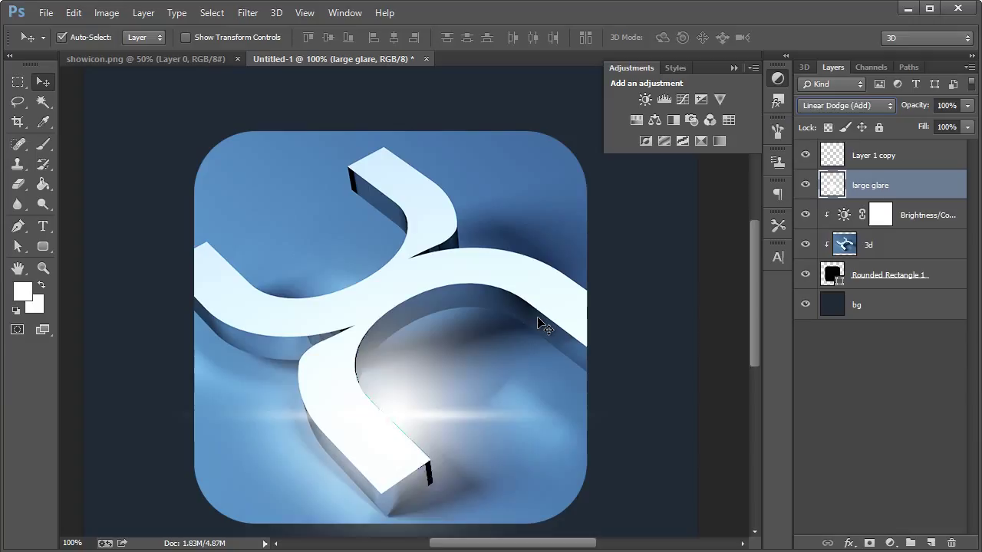
pyautogui.hotkey('shift', '-')
pyautogui.hotkey('shift', '-')
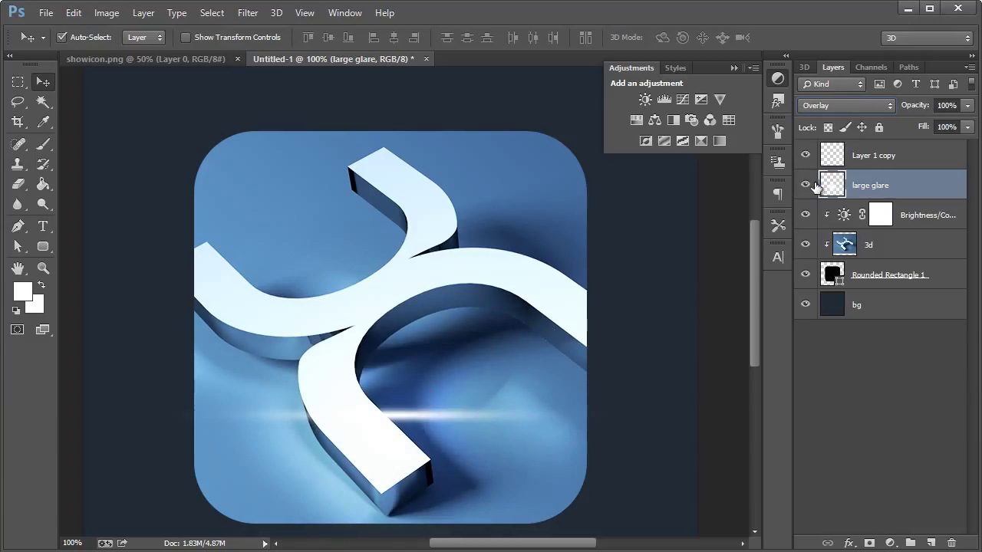
pyautogui.hotkey('shift', '+')
pyautogui.hotkey('shift', '-')
# Duplicate large glare and set the copy's opacity to 44%
pyautogui.rightClick(870, 187)
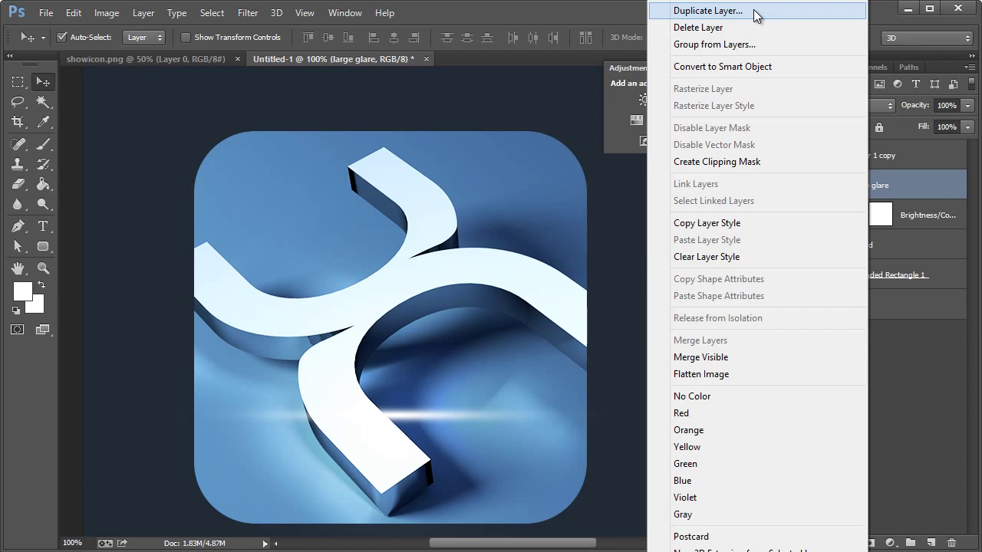
pyautogui.click(694, 10)
pyautogui.press('Return')
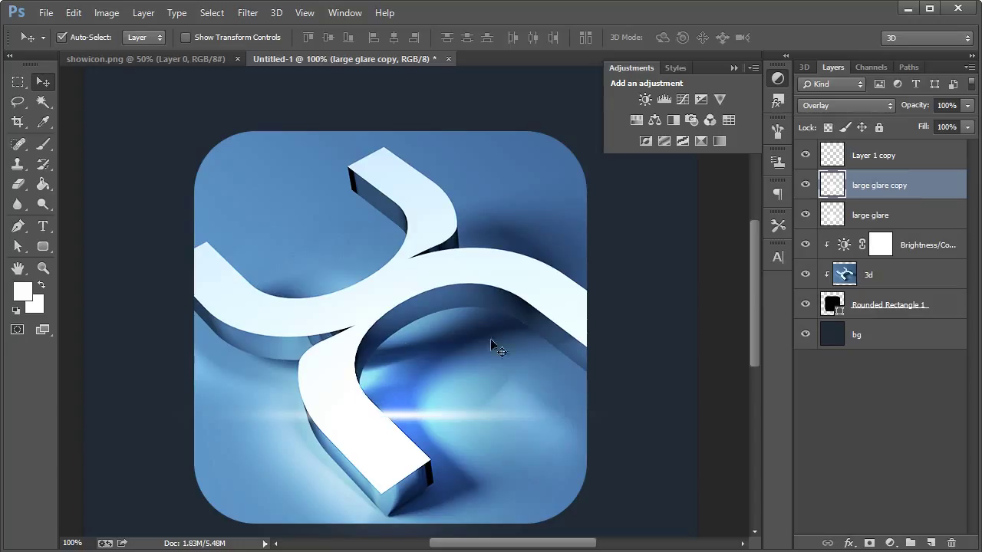
pyautogui.click(967, 106)
pyautogui.moveTo(923, 122); pyautogui.dragTo(923, 121)
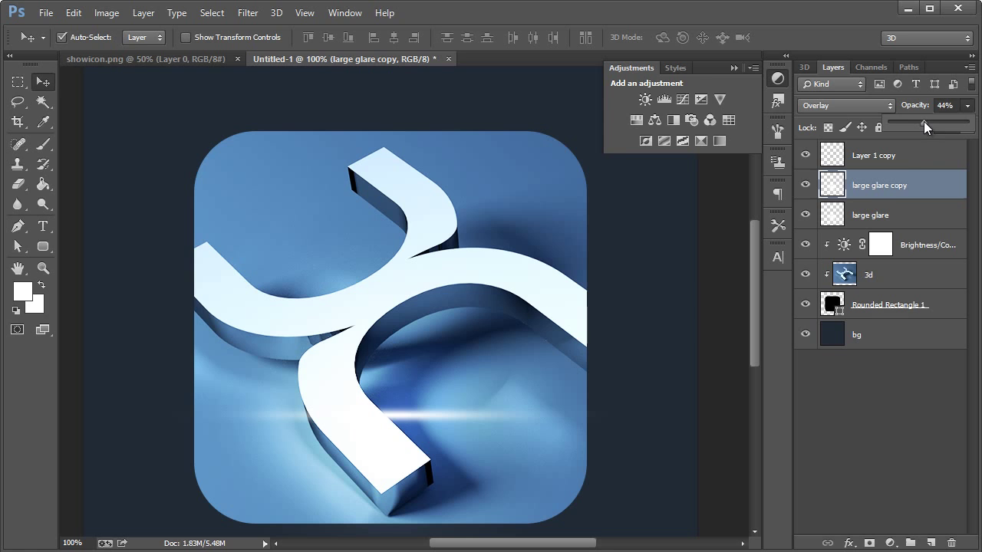
pyautogui.click(908, 183)
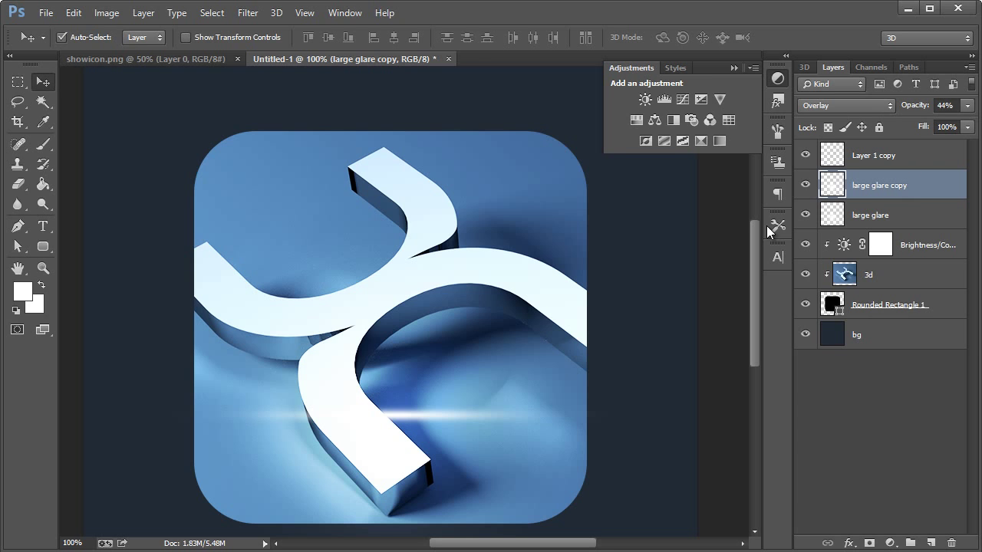
# Duplicate again as 'large glare copy 2' in Normal mode at 100% opacity
pyautogui.hotkey('ctrl', 'alt', 'j')
pyautogui.click(637, 165)
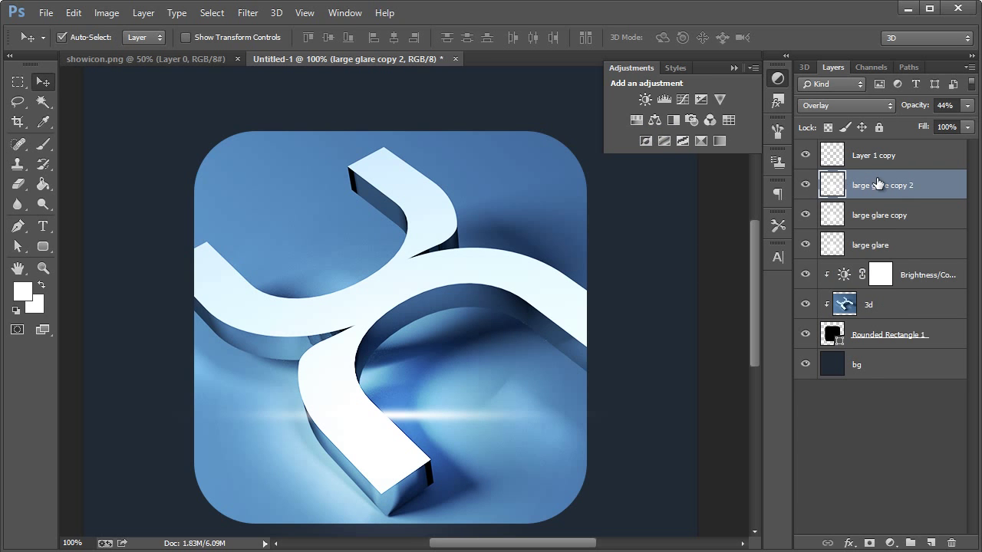
pyautogui.click(836, 112)
pyautogui.click(833, 124)
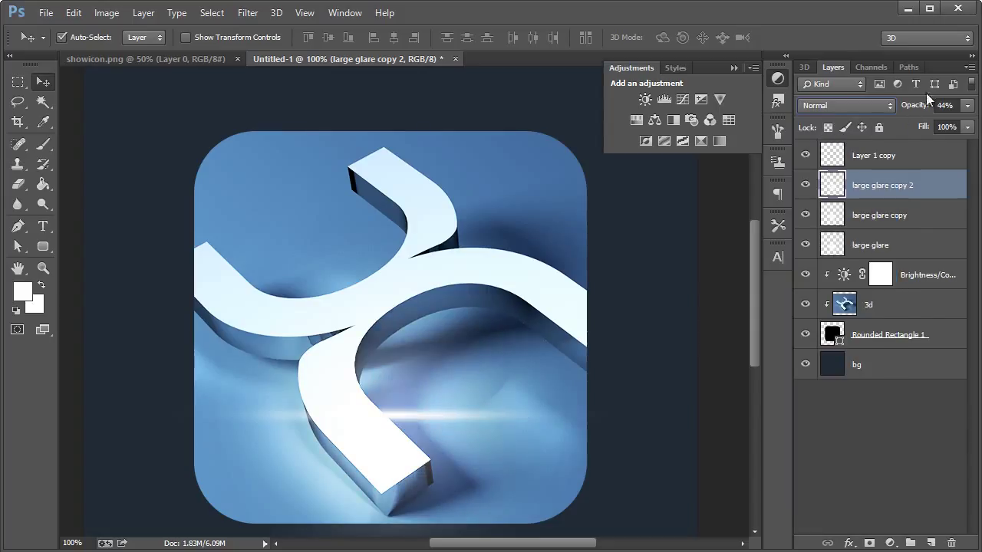
pyautogui.moveTo(965, 108); pyautogui.dragTo(978, 127)
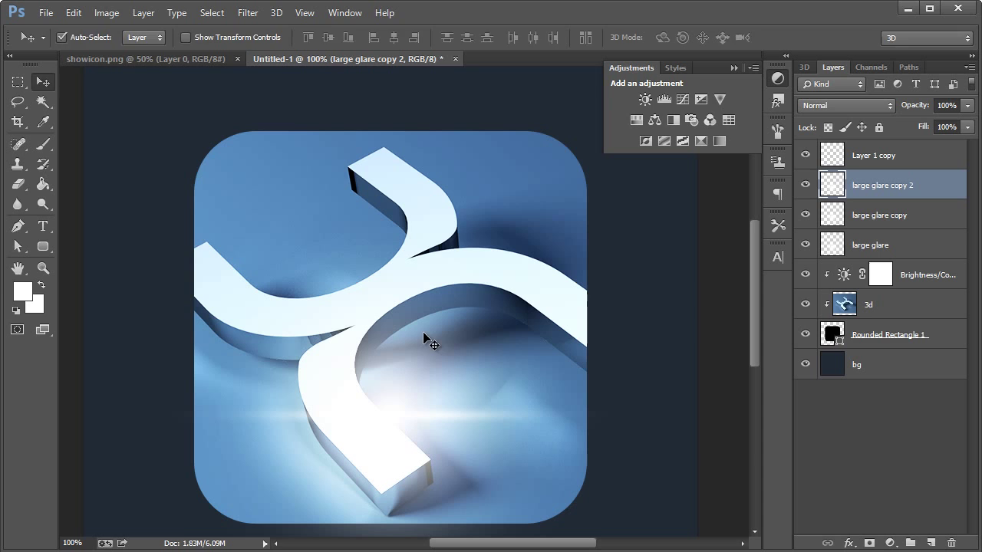
# Shrink large glare copy 2 to roughly 54%
pyautogui.hotkey('ctrl', 't')
pyautogui.moveTo(603, 205); pyautogui.dragTo(444, 346)
pyautogui.click(51, 82)
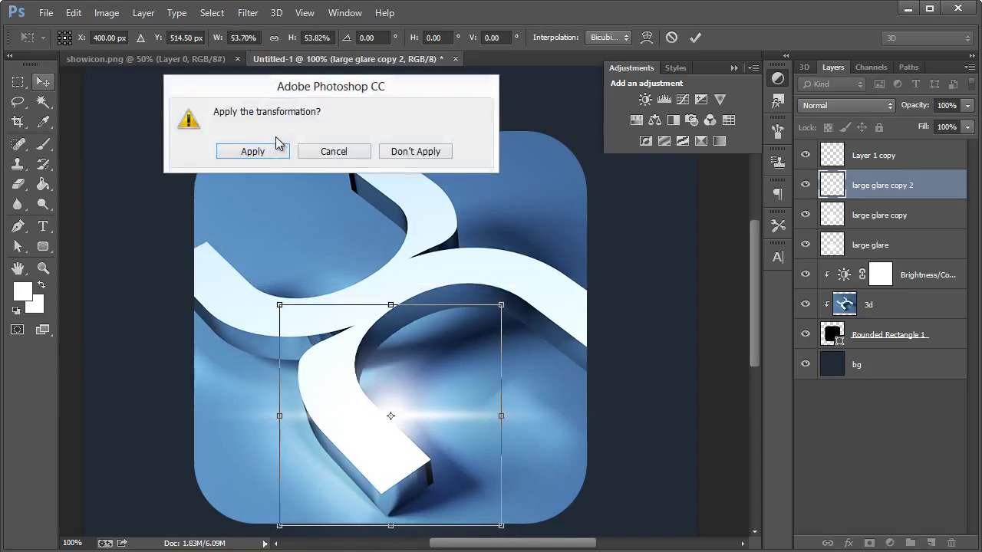
pyautogui.click(276, 157)
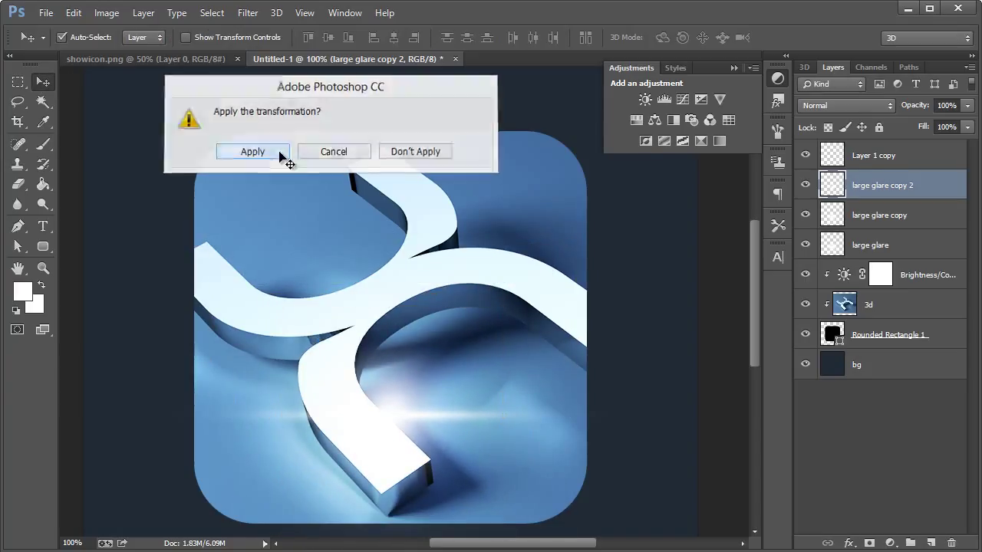
# Rename the Layer 1 copy layer to 'horizontal glare'
pyautogui.click(873, 163)
pyautogui.doubleClick(881, 157)
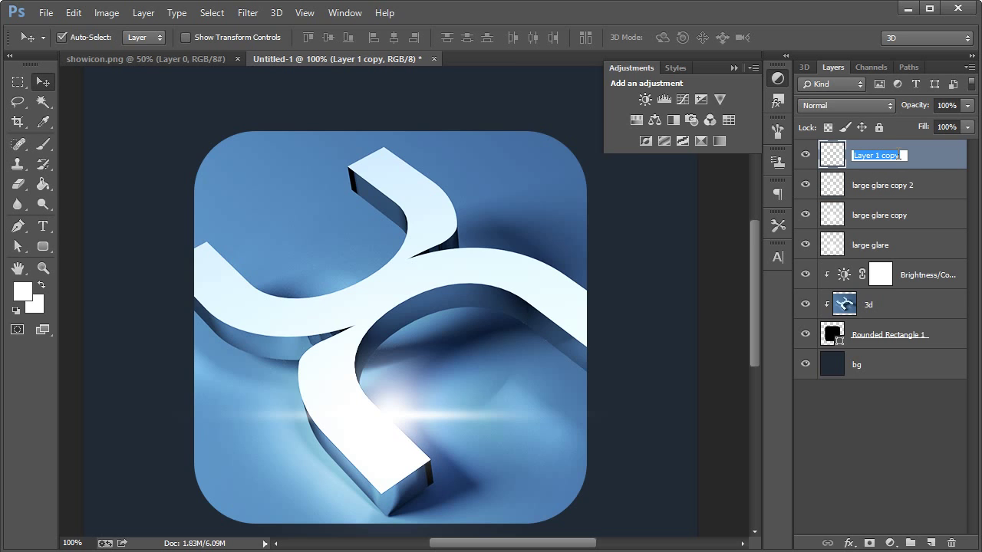
pyautogui.write('horizontal glare')
pyautogui.press('Return')
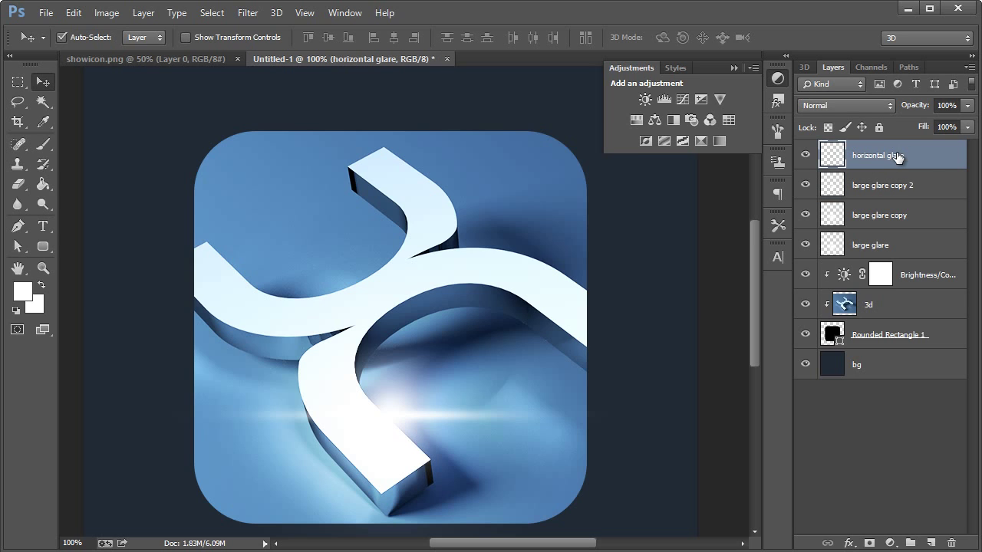
# Set the horizontal glare layer's blend mode to Overlay
pyautogui.click(813, 106)
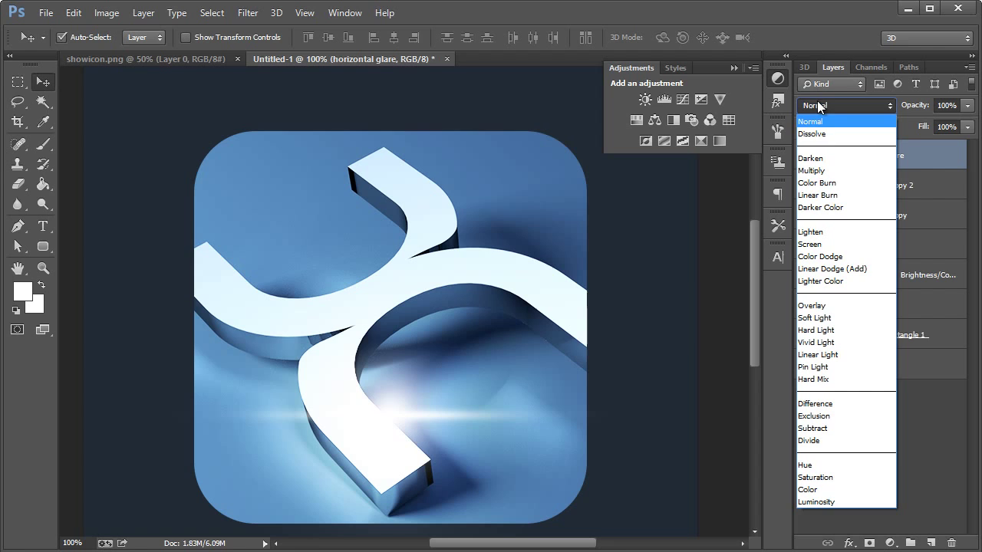
pyautogui.click(815, 306)
pyautogui.scroll(1, 831, 106)
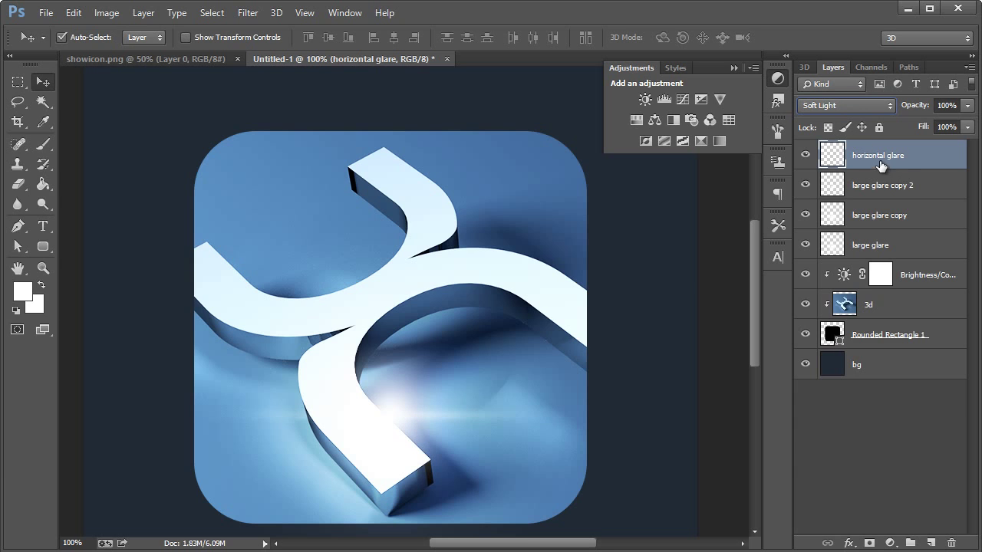
pyautogui.click(833, 107)
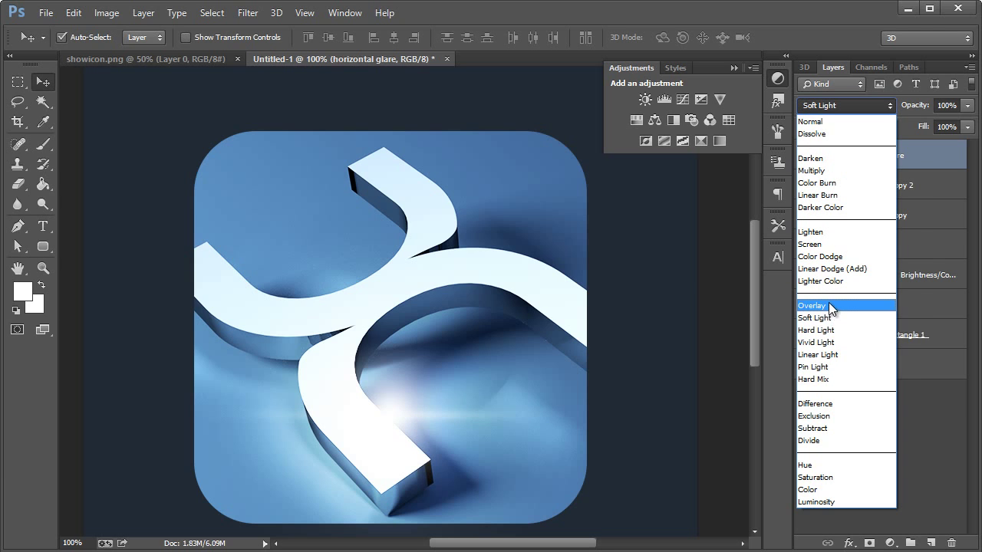
pyautogui.click(813, 305)
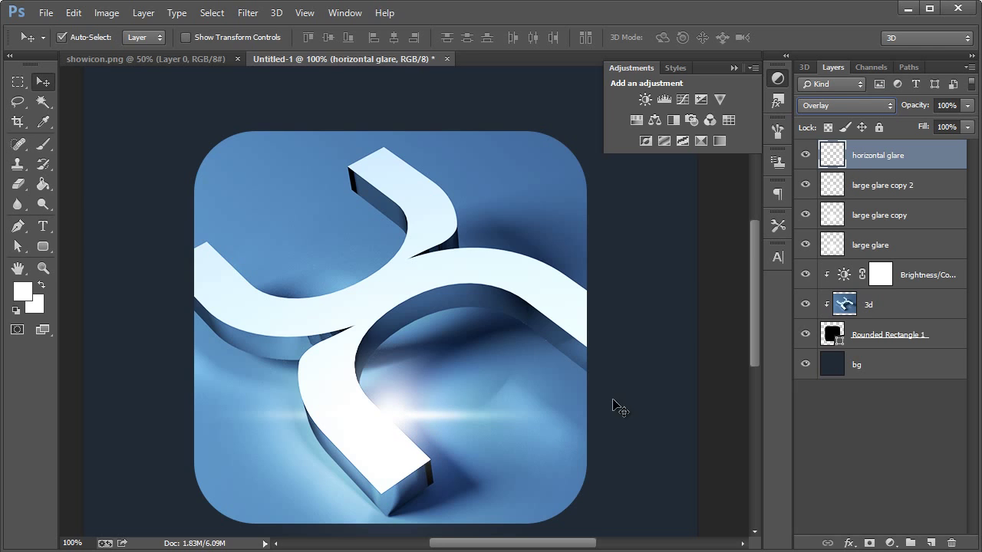
pyautogui.click(777, 78)
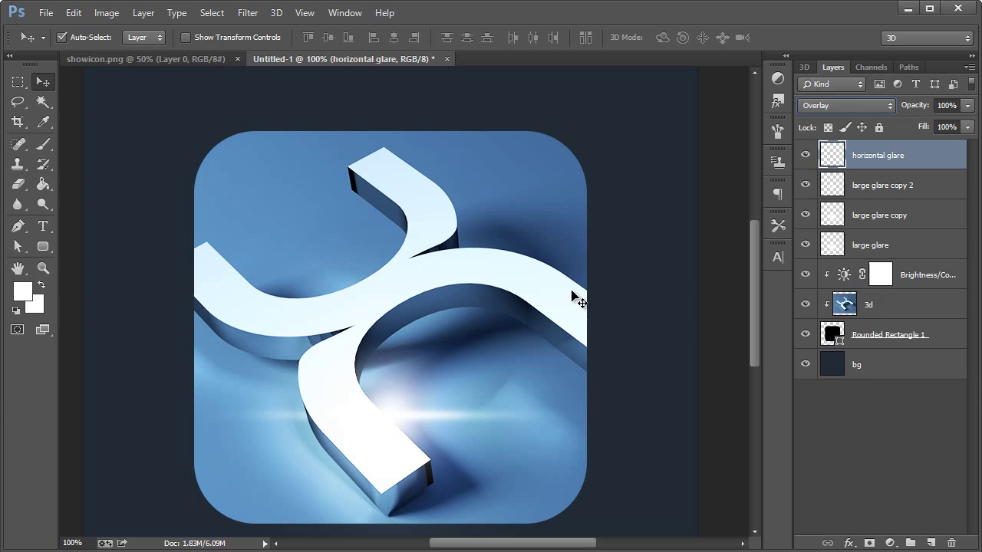
pyautogui.hotkey('shift', '+')
pyautogui.hotkey('shift', '+')
pyautogui.hotkey('shift', '+')
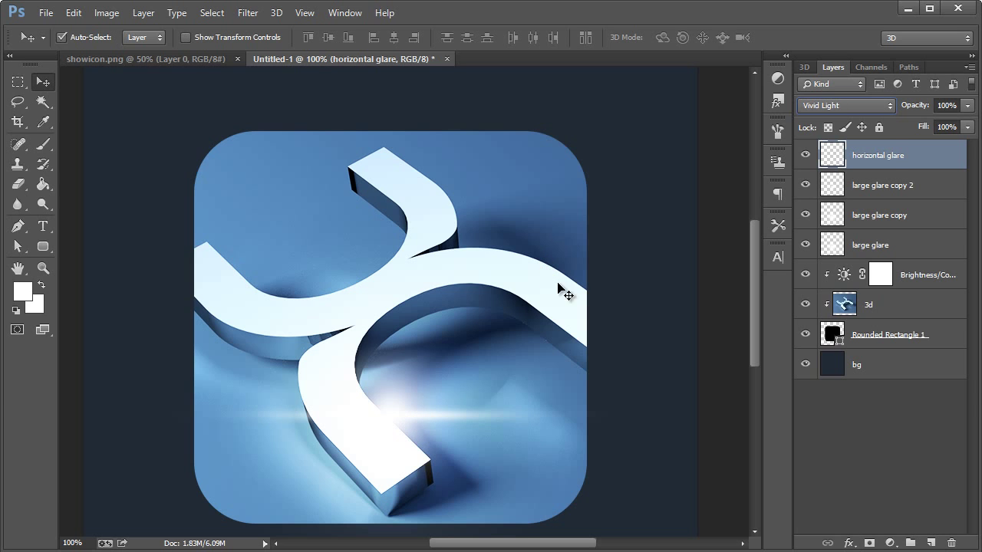
pyautogui.click(816, 111)
pyautogui.click(822, 306)
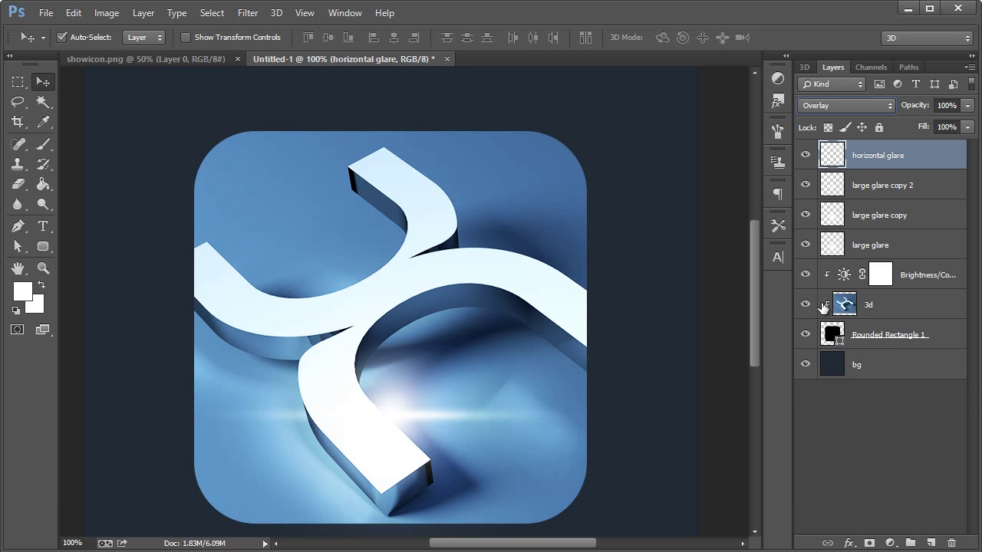
pyautogui.click(886, 211)
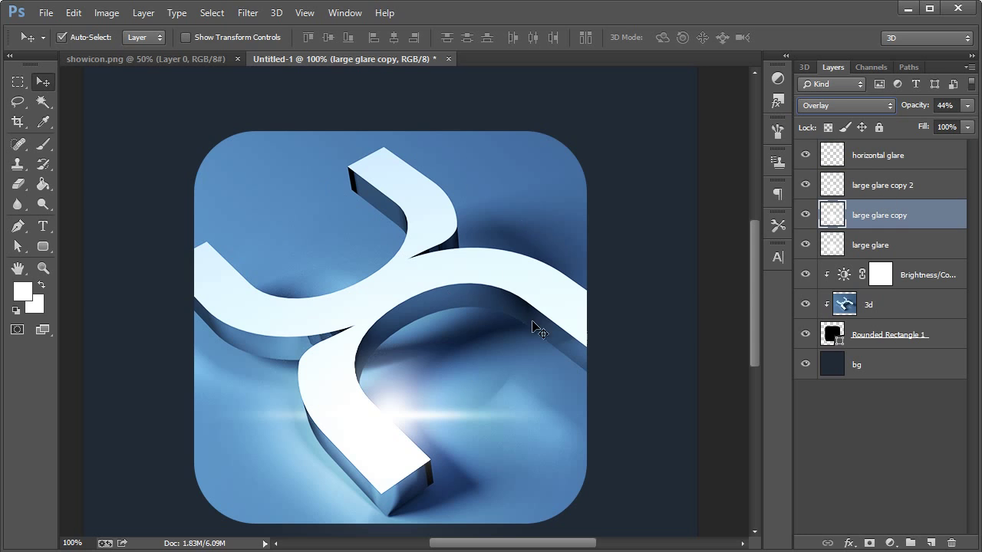
# Group the layers from horizontal glare down to Rounded Rectangle 1 into a group named 512
pyautogui.click(871, 159)
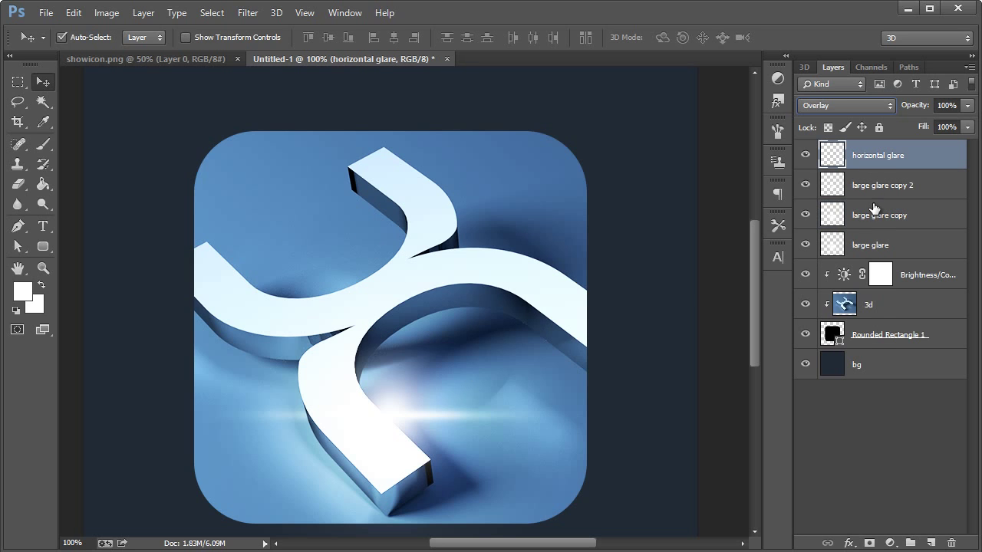
pyautogui.keyDown('shift'); pyautogui.click(875, 340); pyautogui.keyUp('shift')
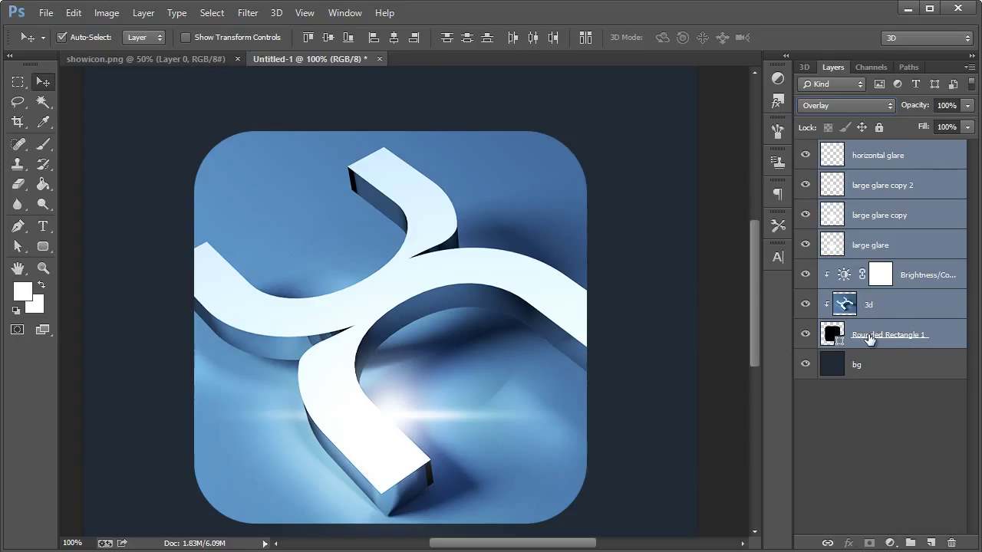
pyautogui.hotkey('ctrl', 'g')
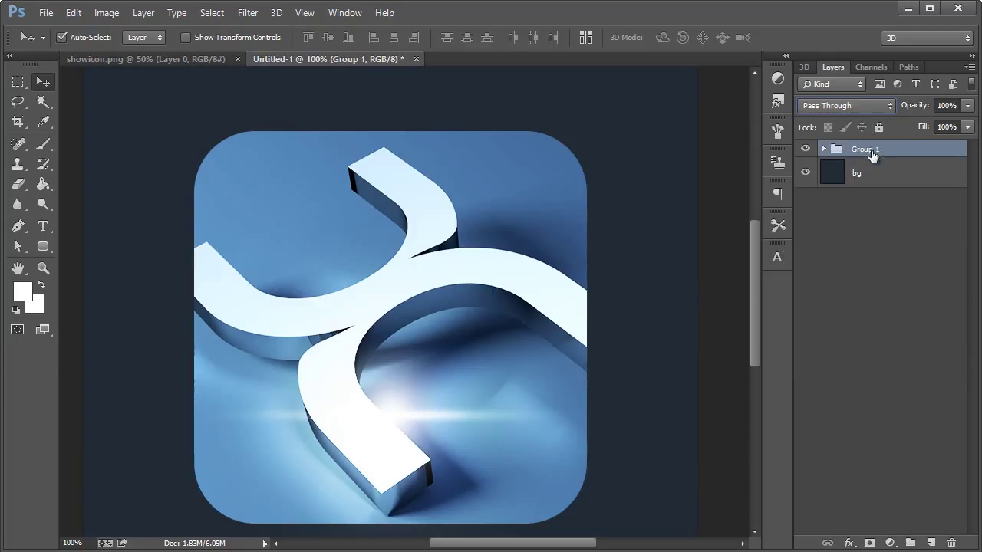
pyautogui.doubleClick(867, 150)
pyautogui.press('Return')
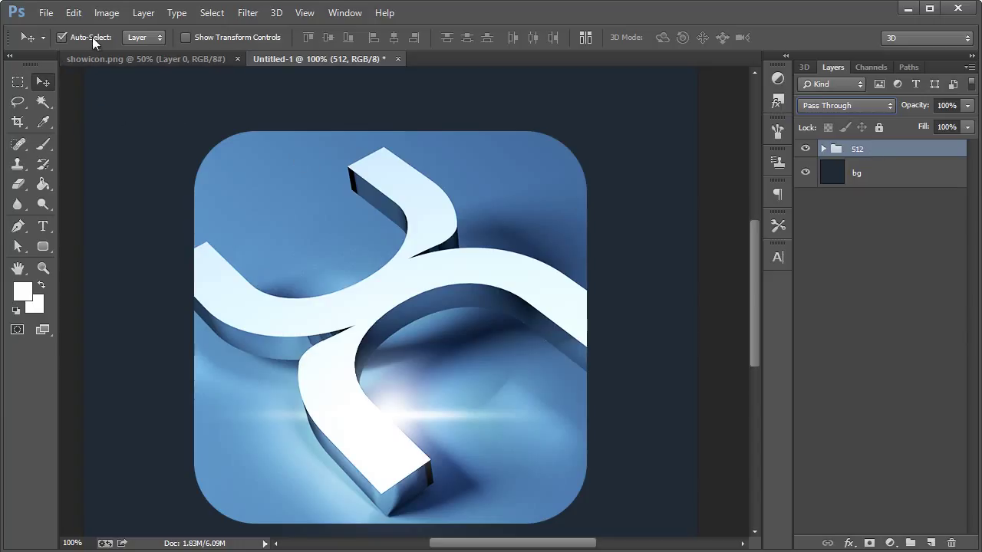
# Set Move tool Auto-Select to Group and drag the icon slightly up and left
pyautogui.click(144, 37)
pyautogui.click(138, 64)
pyautogui.click(145, 38)
pyautogui.click(140, 56)
pyautogui.moveTo(467, 287); pyautogui.dragTo(457, 268)
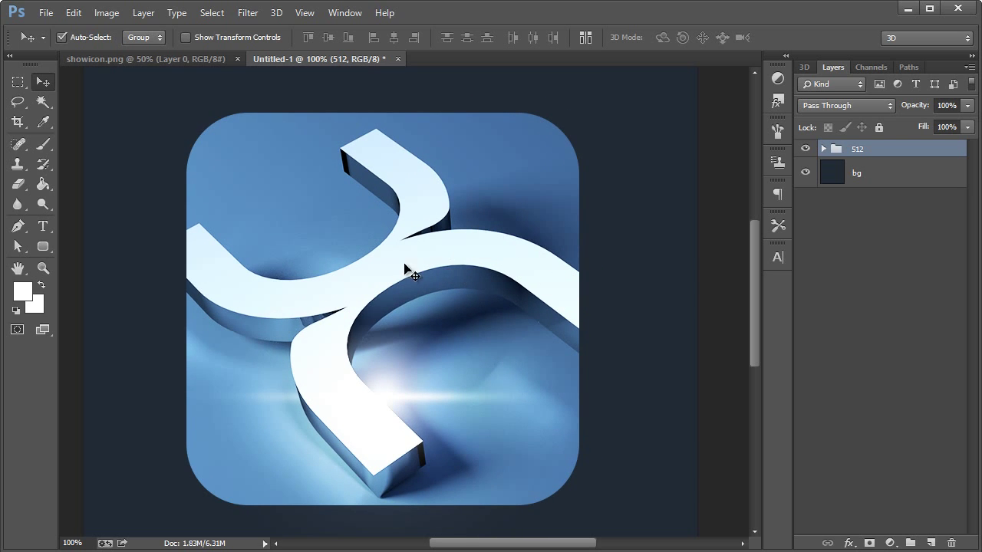
# Create a new 512 × 512 px document
pyautogui.click(46, 13)
pyautogui.click(49, 28)
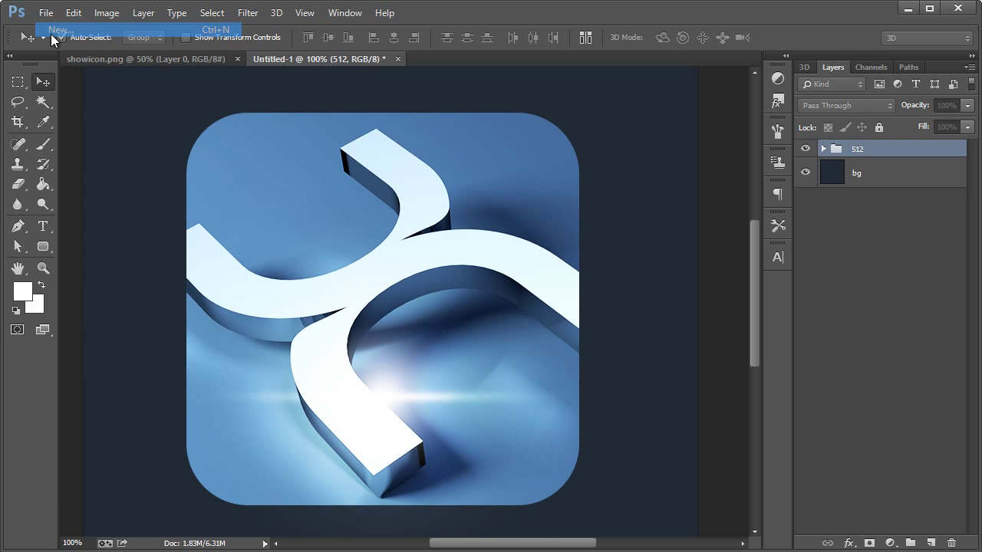
pyautogui.press('Tab')
pyautogui.press('Tab')
pyautogui.write('512')
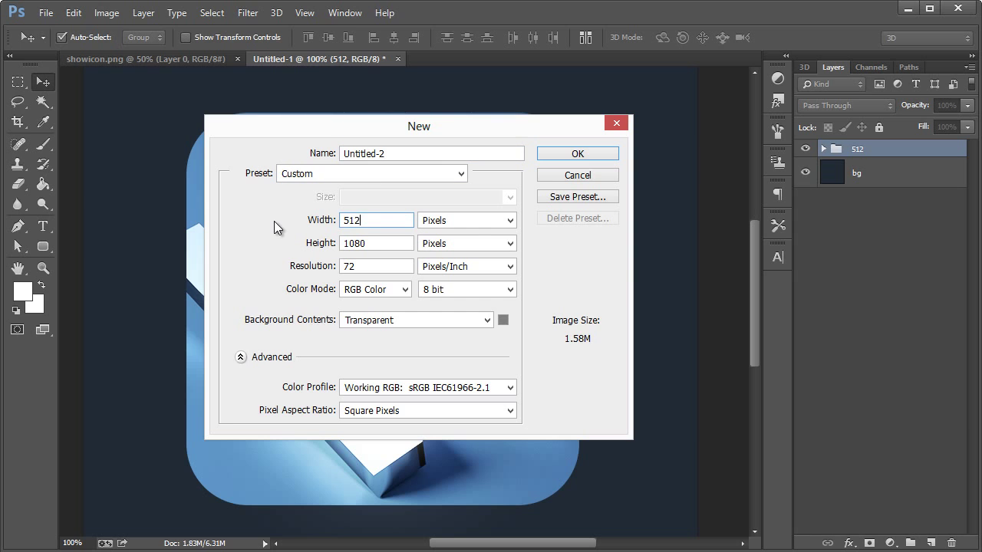
pyautogui.press('Tab')
pyautogui.press('Tab')
pyautogui.write('512')
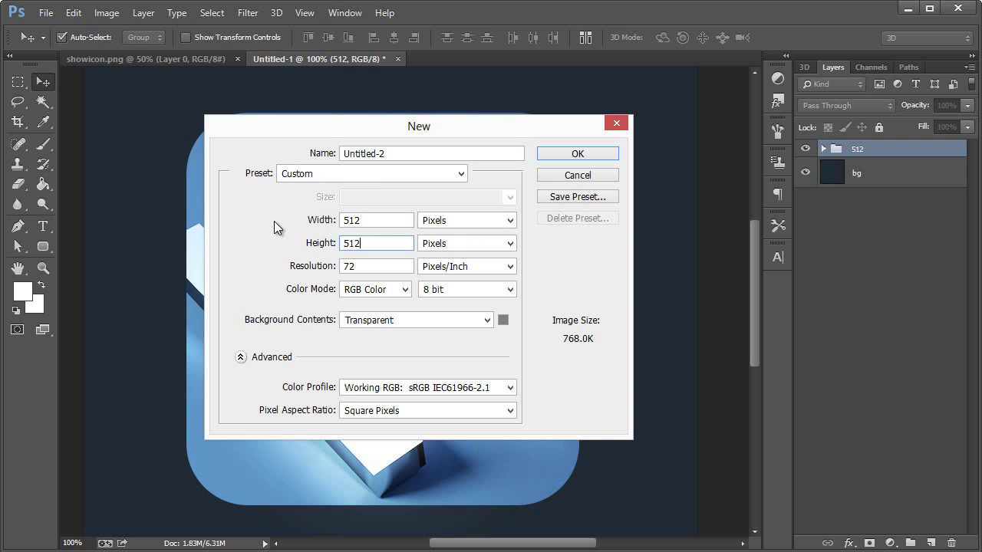
pyautogui.press('Return')
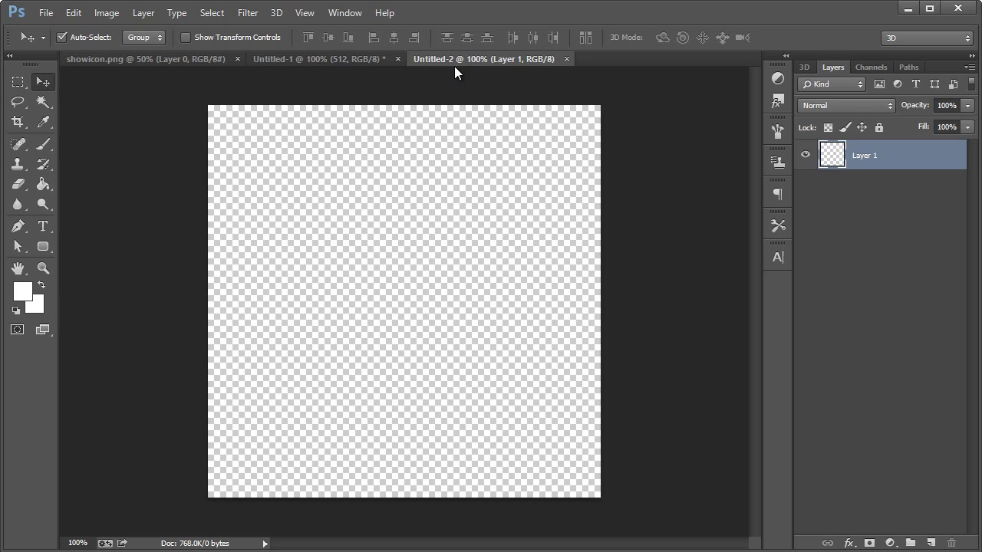
# Copy the 512 icon group into the new document and nudge it slightly left
pyautogui.moveTo(472, 59); pyautogui.dragTo(527, 162)
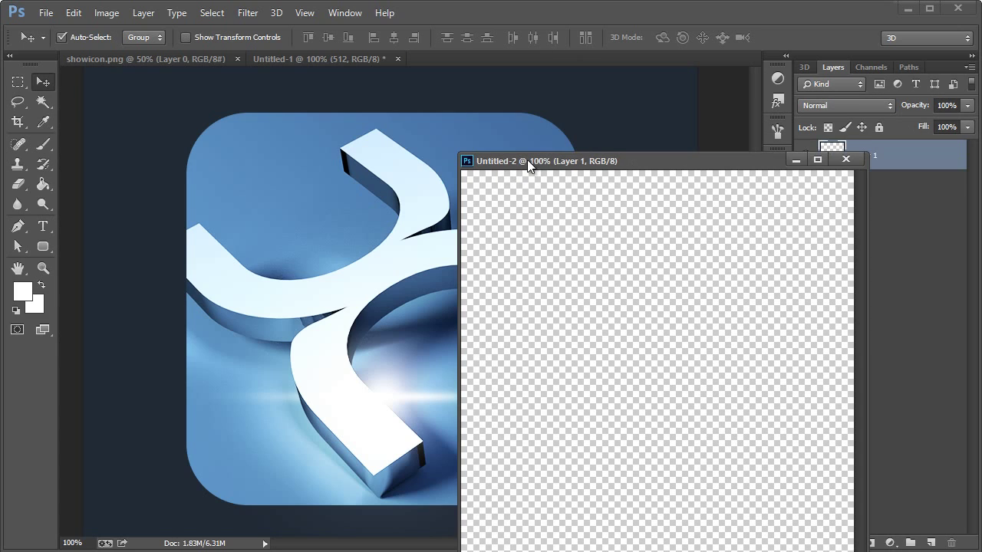
pyautogui.click(296, 168)
pyautogui.moveTo(285, 169); pyautogui.dragTo(555, 215)
pyautogui.press('Left')
pyautogui.press('Left')
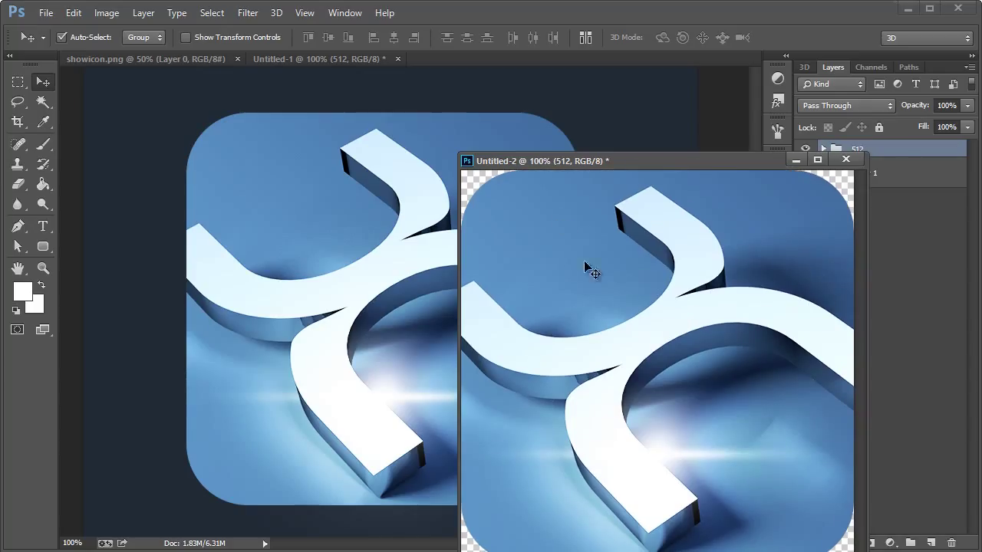
pyautogui.moveTo(591, 161); pyautogui.dragTo(426, 99)
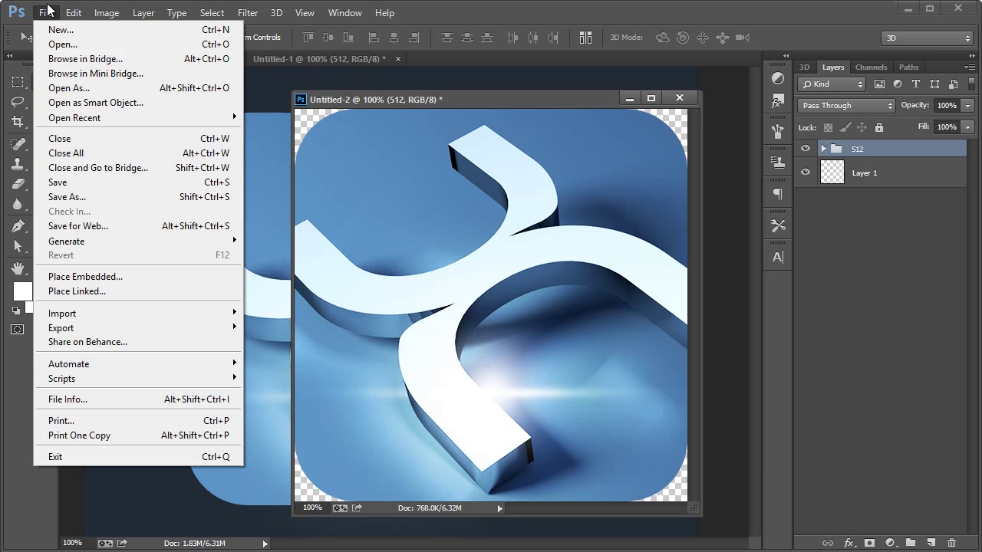
# Preview Save for Web as PNG-24, cancel, and close the new document
pyautogui.click(64, 226)
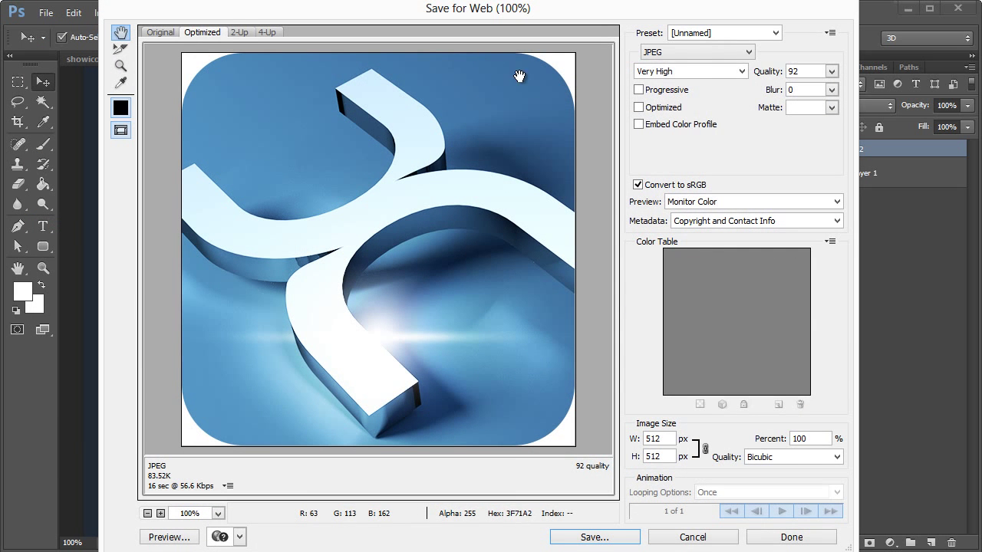
pyautogui.click(686, 52)
pyautogui.click(678, 95)
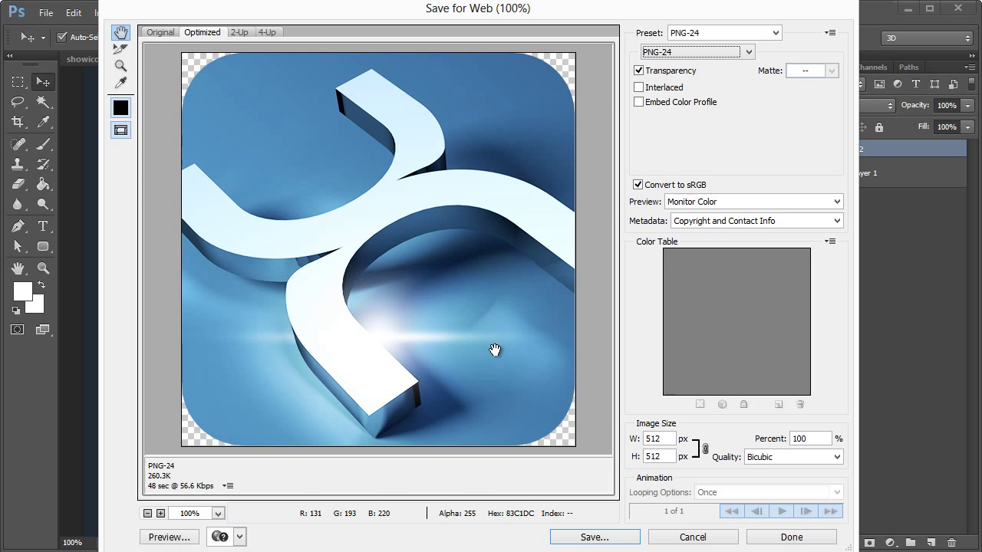
pyautogui.click(680, 538)
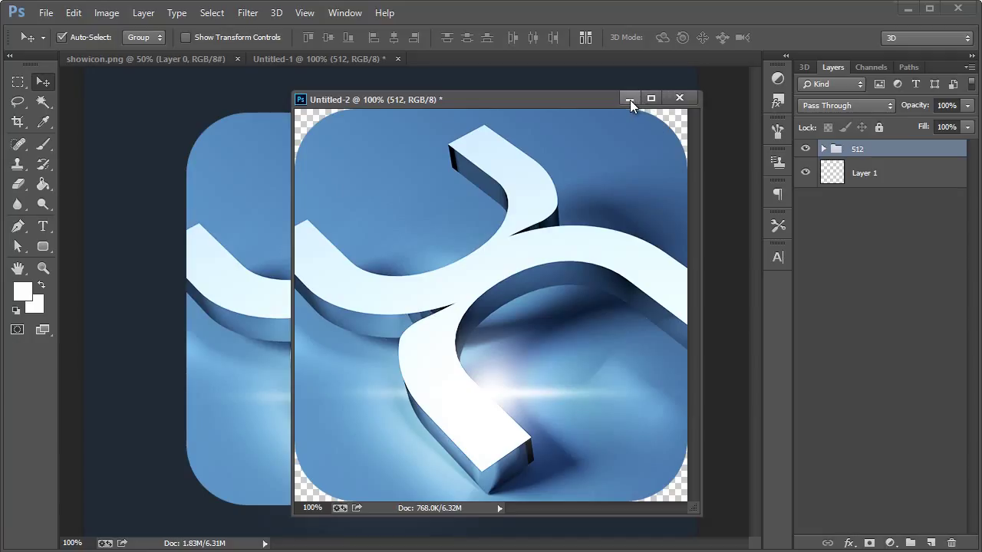
pyautogui.click(679, 98)
# Discard the new document's changes and nudge the icon slightly right and down
pyautogui.click(330, 151)
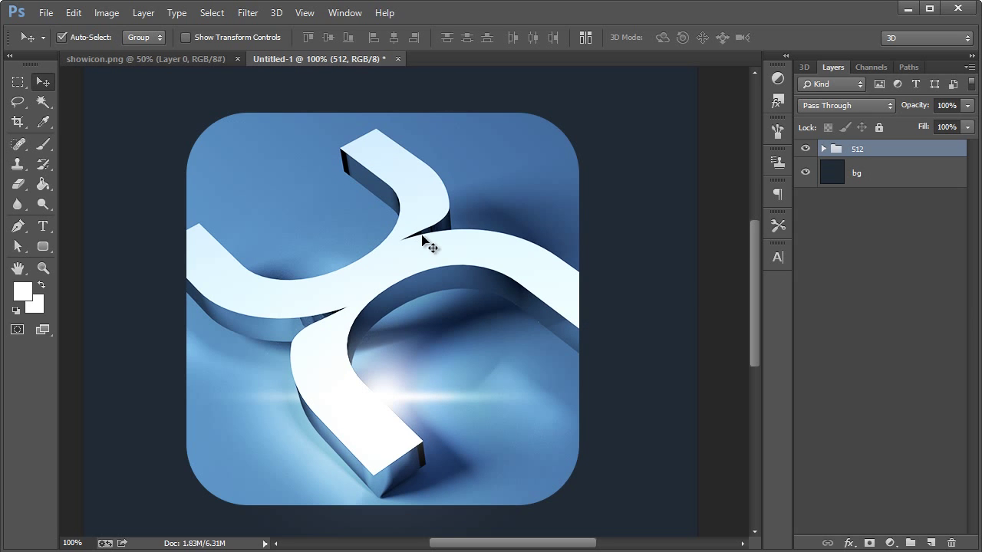
pyautogui.scroll(-1, 399, 234)
pyautogui.scroll(1, 408, 237)
pyautogui.scroll(-2, 411, 242)
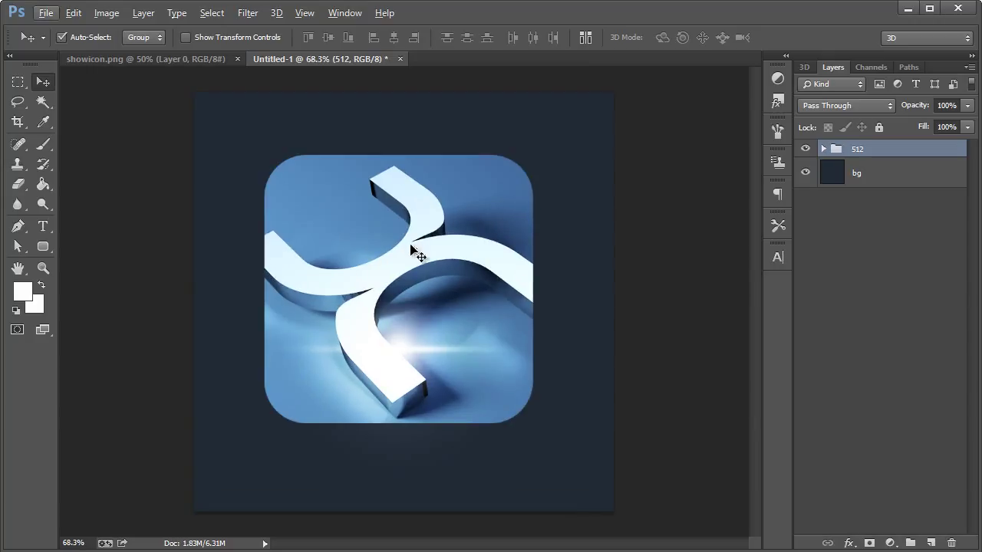
pyautogui.moveTo(406, 242); pyautogui.dragTo(414, 252)
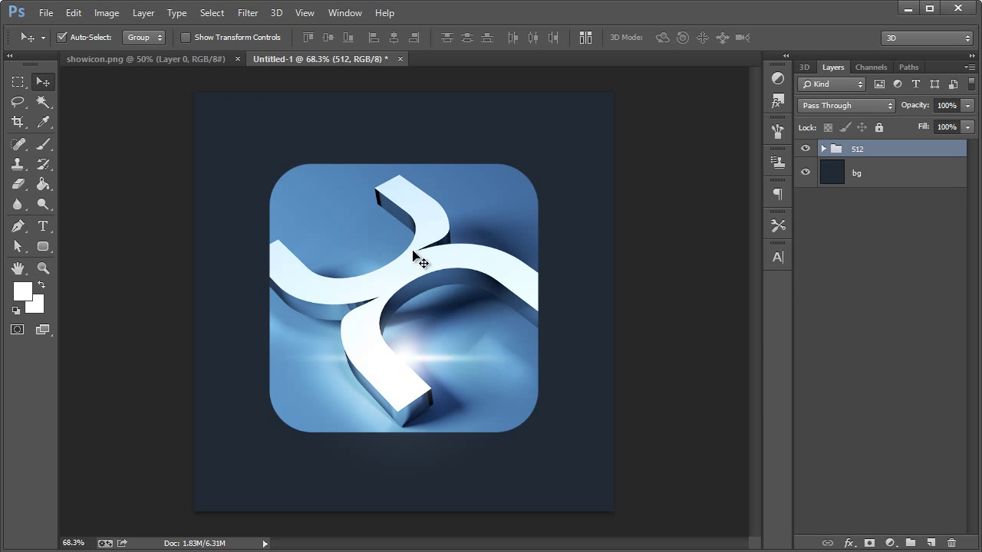
# Widen the showcase canvas to 1200 px with Canvas Size
pyautogui.click(106, 13)
pyautogui.click(123, 142)
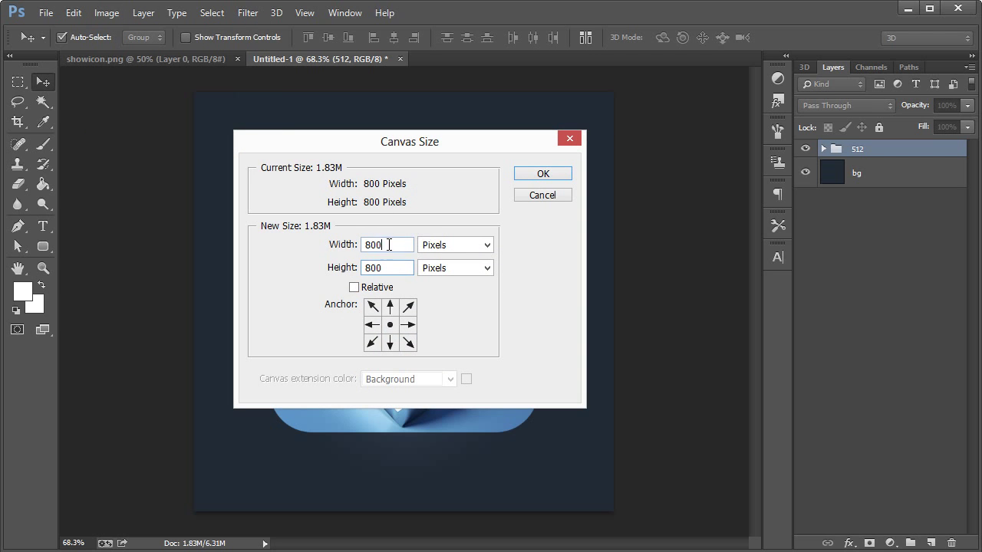
pyautogui.moveTo(390, 244); pyautogui.dragTo(334, 250)
pyautogui.write('1200')
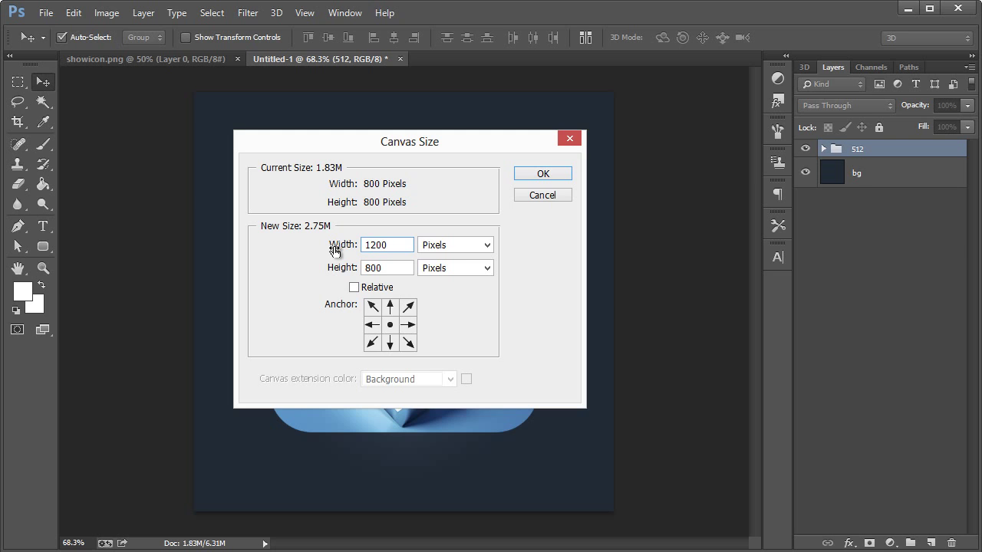
pyautogui.press('Return')
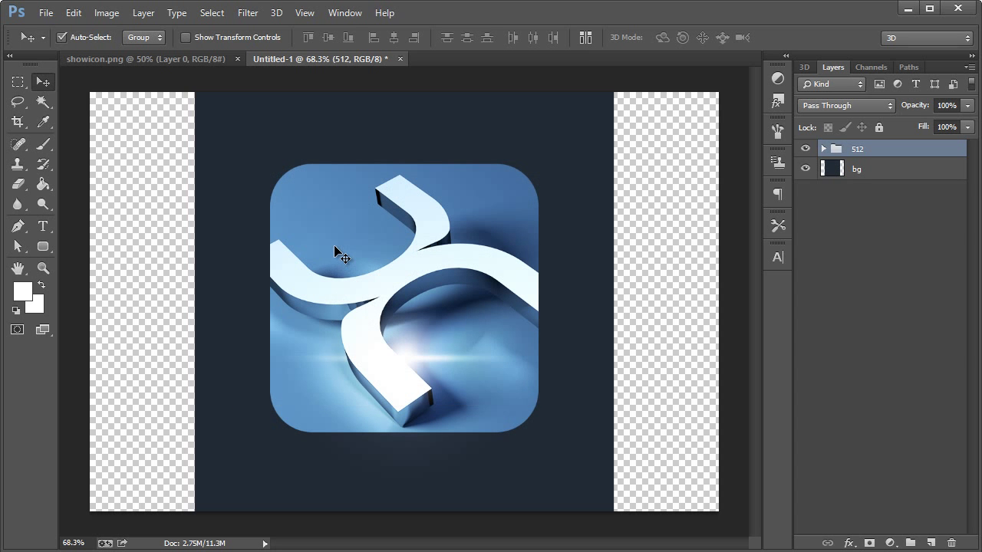
# Fill both new side strips on bg with the sampled dark navy and move the icon left
pyautogui.press('g')
pyautogui.press('i')
pyautogui.click(232, 130)
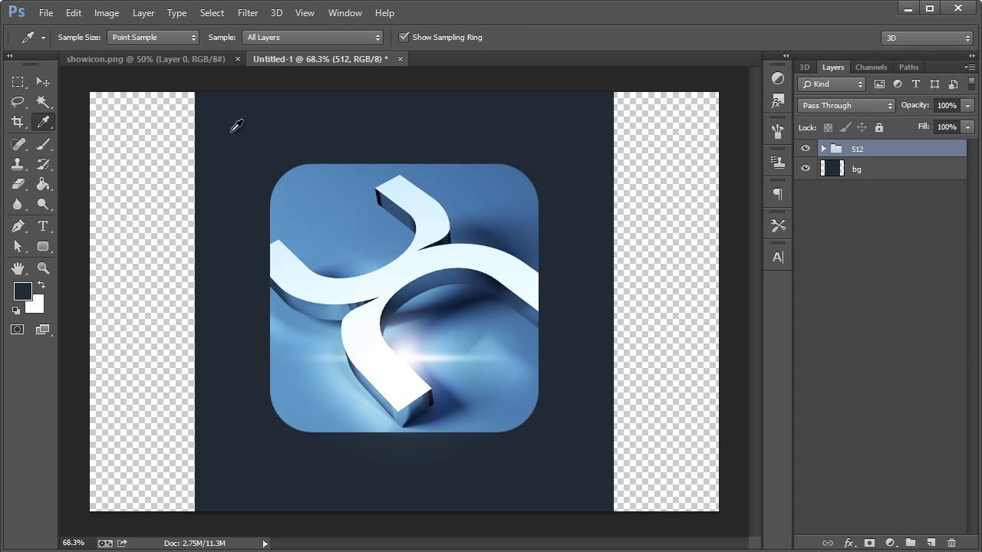
pyautogui.click(43, 184)
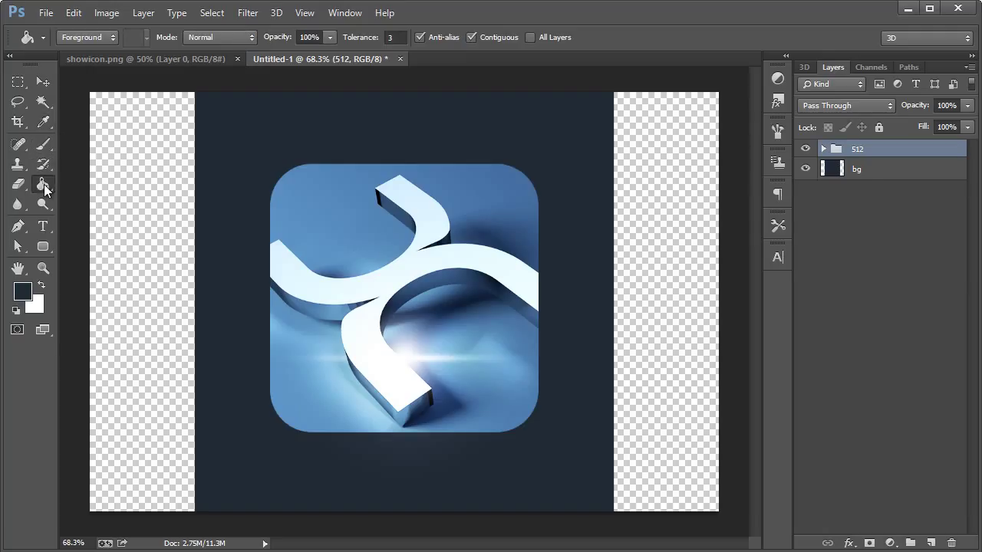
pyautogui.click(875, 173)
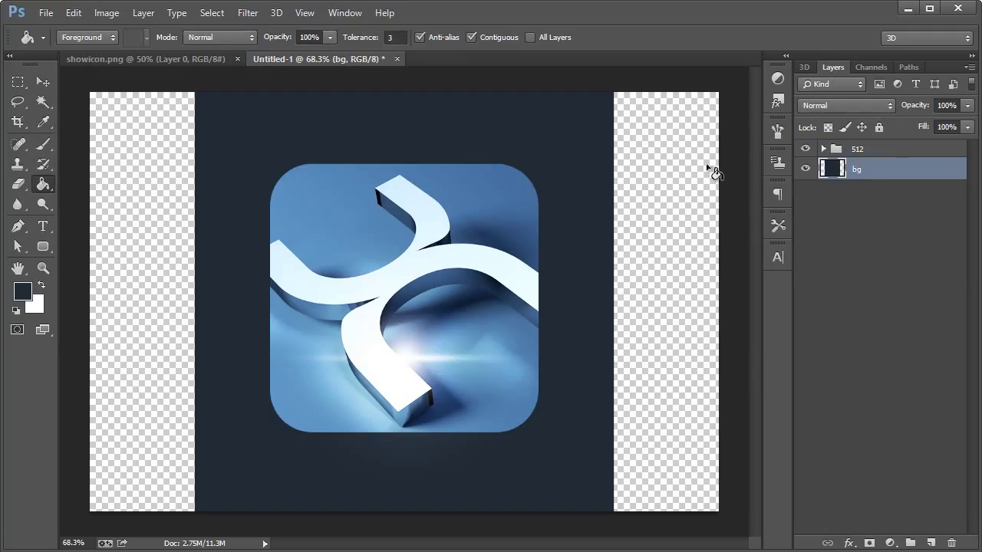
pyautogui.click(664, 176)
pyautogui.click(133, 159)
pyautogui.press('v')
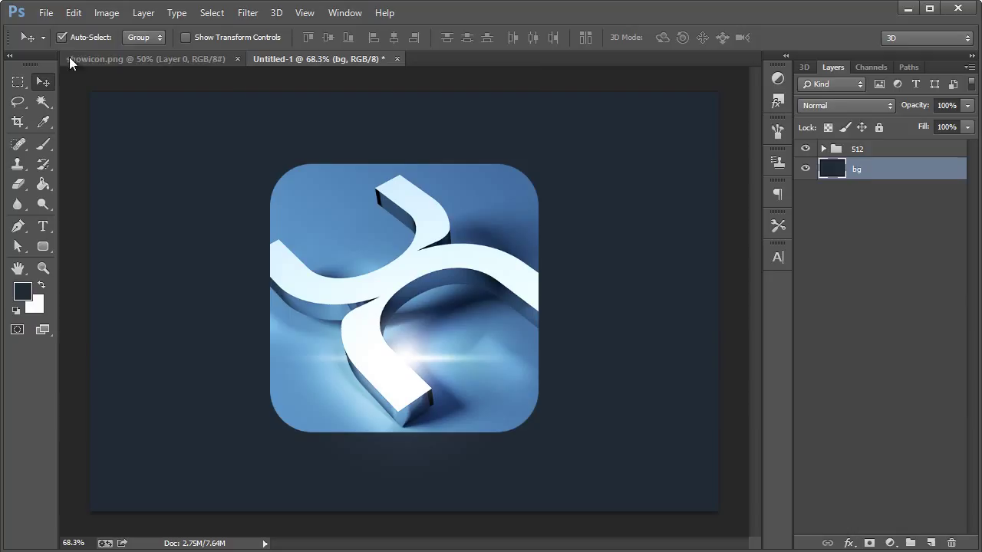
pyautogui.moveTo(426, 275); pyautogui.dragTo(306, 275)
# Duplicate the 512 group, drag the copy right of the original, then delete it
pyautogui.hotkey('ctrl', 'j')
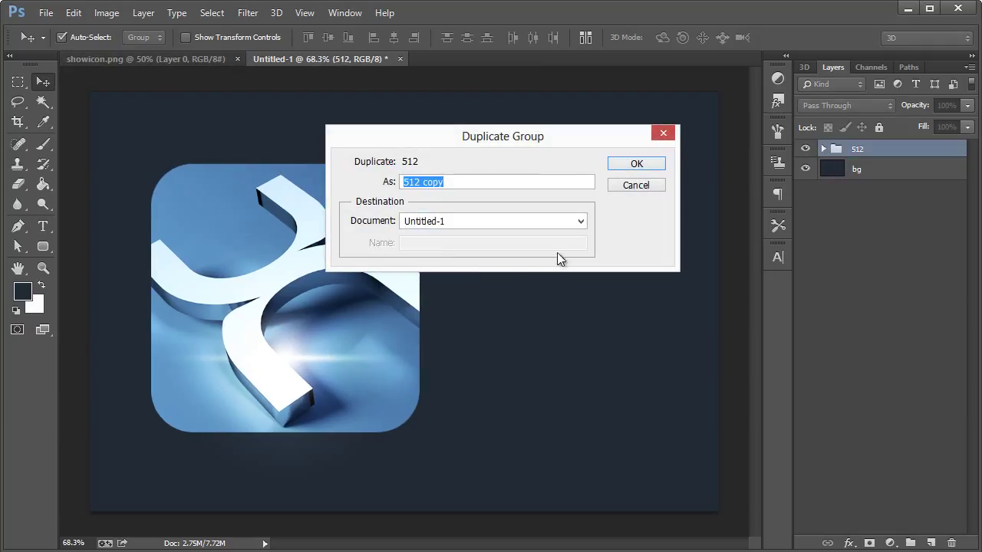
pyautogui.click(635, 185)
pyautogui.rightClick(859, 152)
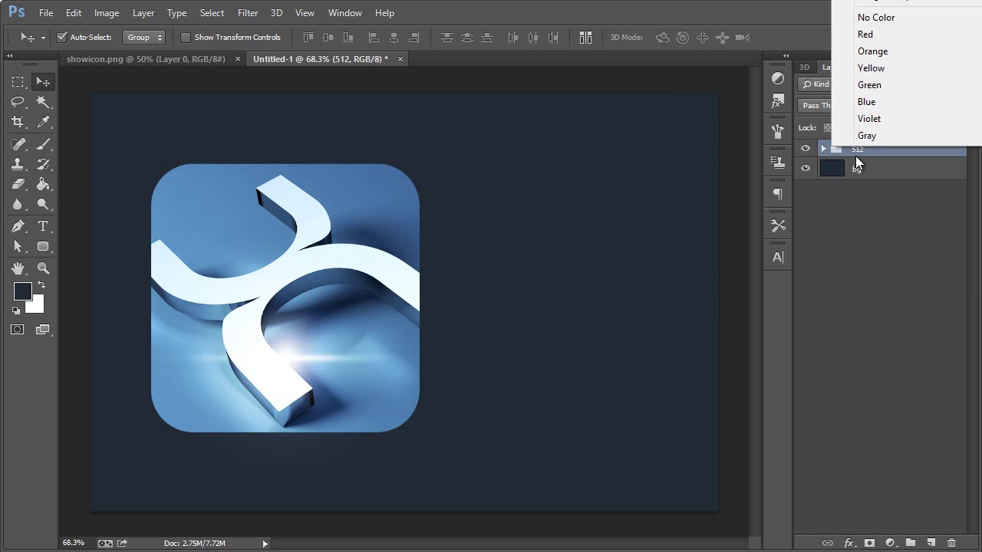
pyautogui.click(834, 156)
pyautogui.hotkey('ctrl', 'j')
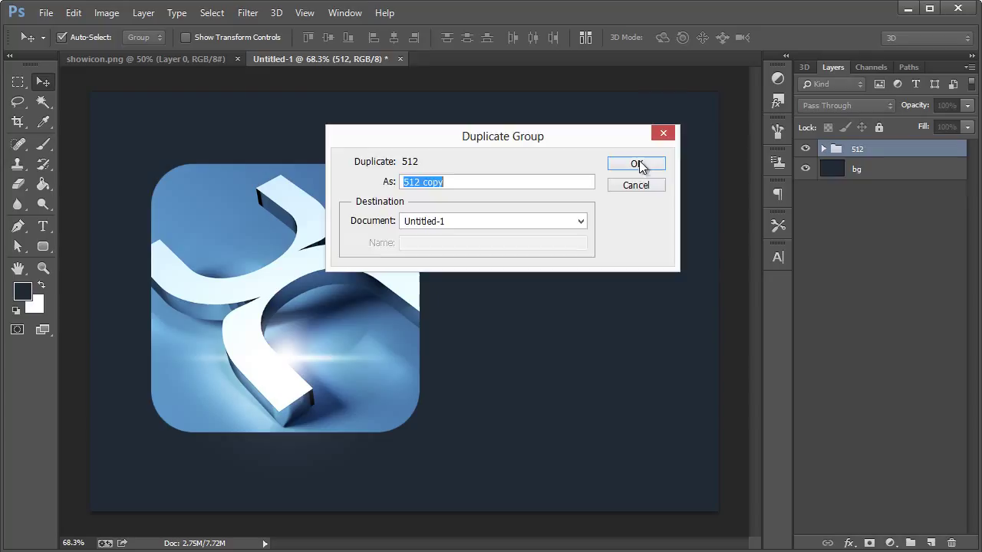
pyautogui.click(638, 163)
pyautogui.moveTo(310, 273); pyautogui.dragTo(563, 270)
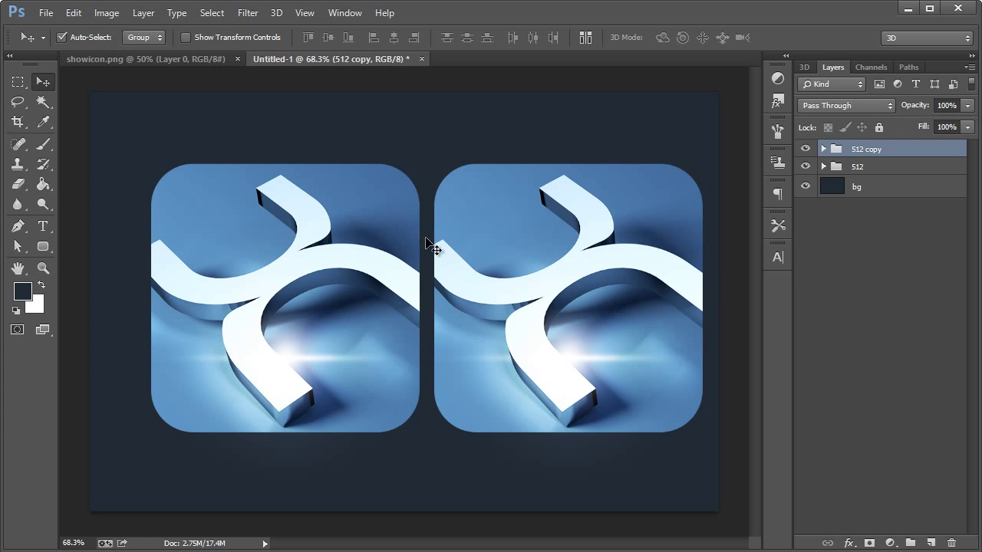
pyautogui.press('Delete')
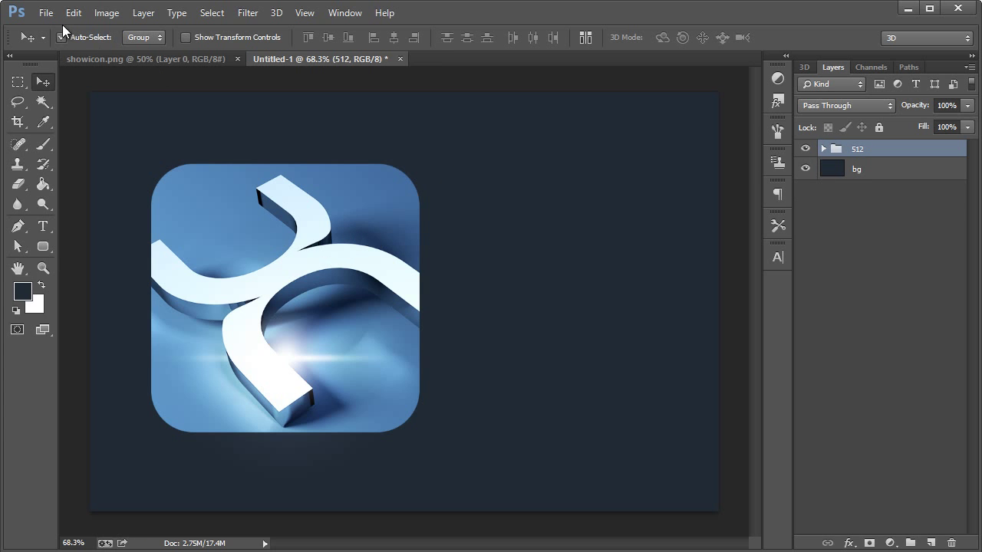
# Create a new 512 × 512 px document
pyautogui.click(46, 12)
pyautogui.click(31, 29)
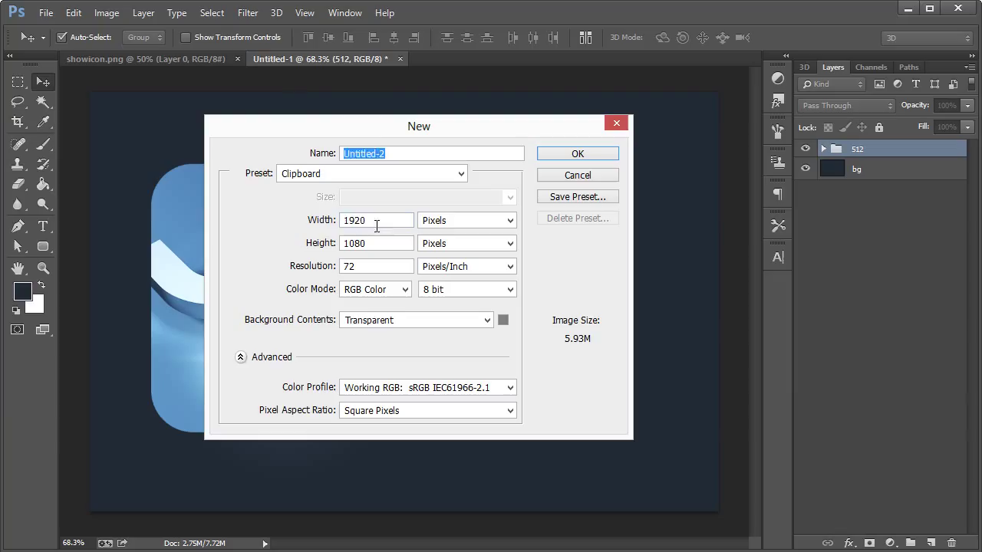
pyautogui.moveTo(375, 223); pyautogui.dragTo(243, 223)
pyautogui.write('512')
pyautogui.click(414, 243)
pyautogui.moveTo(368, 244); pyautogui.dragTo(239, 244)
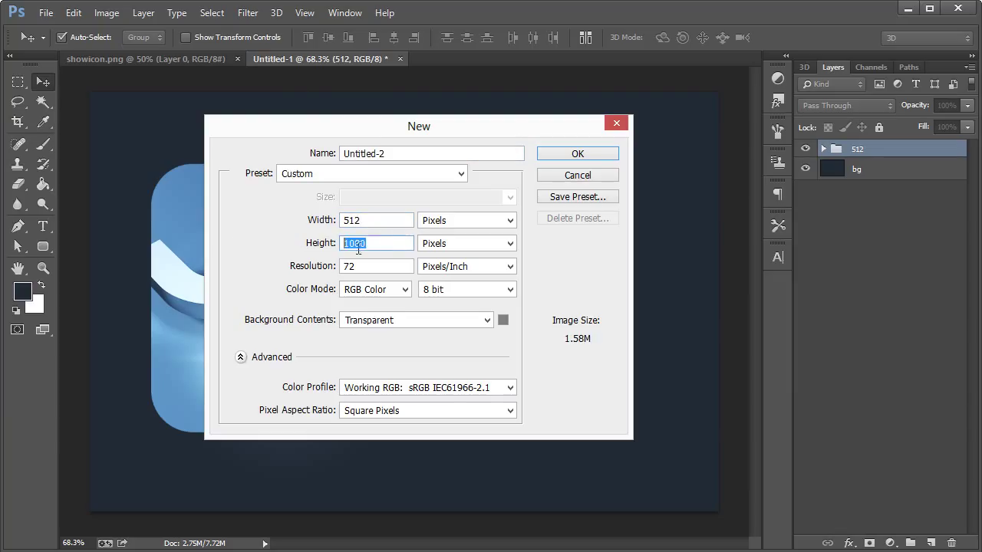
pyautogui.write('512')
pyautogui.click(577, 153)
# Copy the 512 icon group into the new document and shift it slightly down and right
pyautogui.click(361, 60)
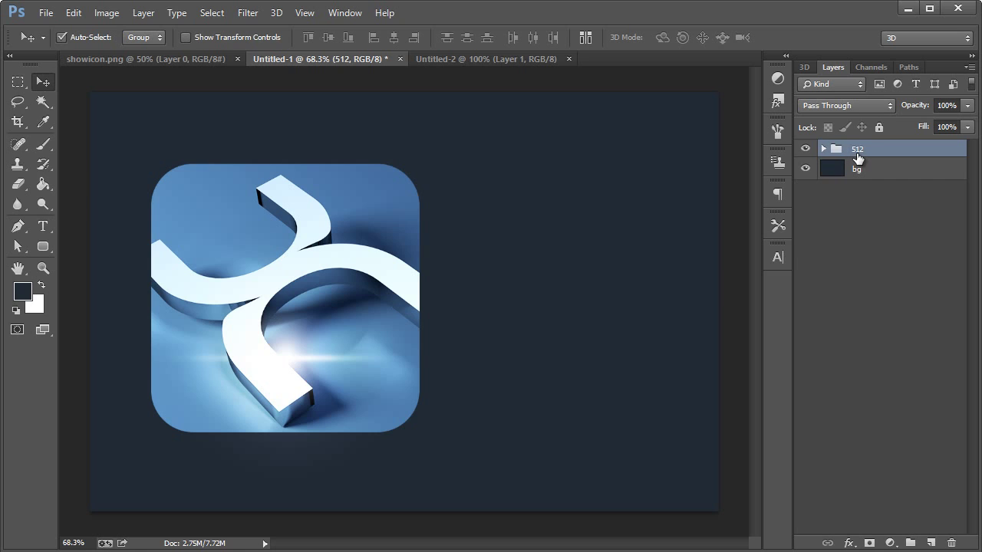
pyautogui.hotkey('ctrl', 't')
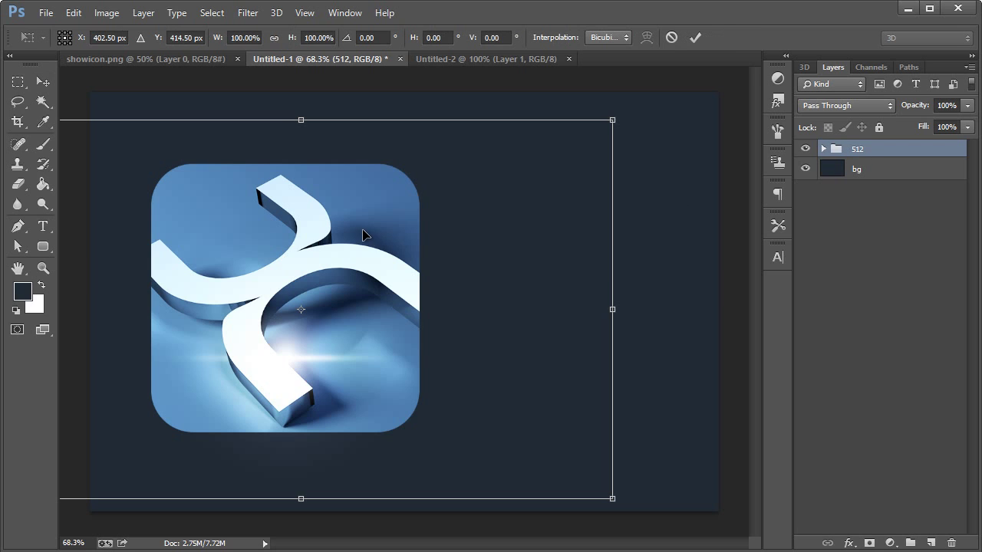
pyautogui.click(43, 81)
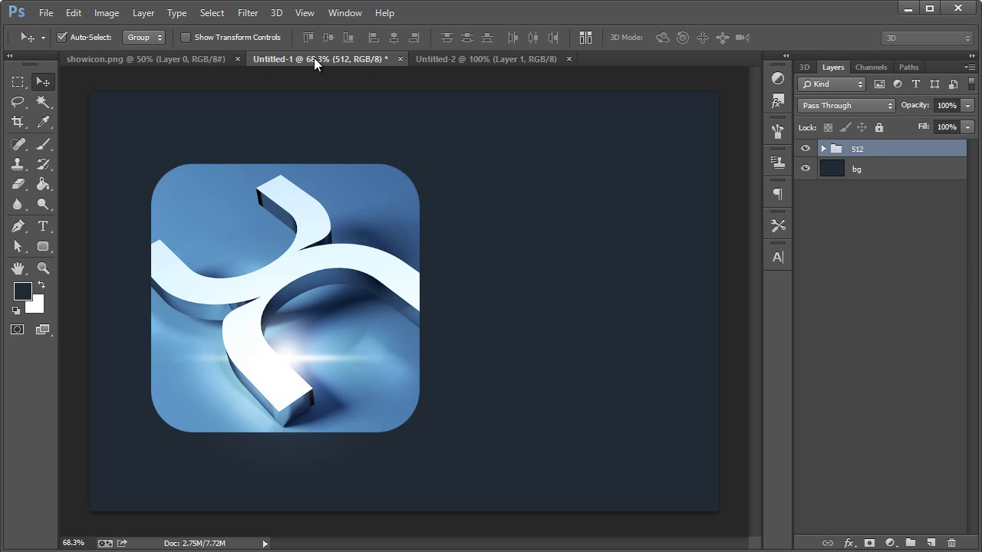
pyautogui.moveTo(313, 58); pyautogui.dragTo(286, 205)
pyautogui.moveTo(438, 284); pyautogui.dragTo(583, 184)
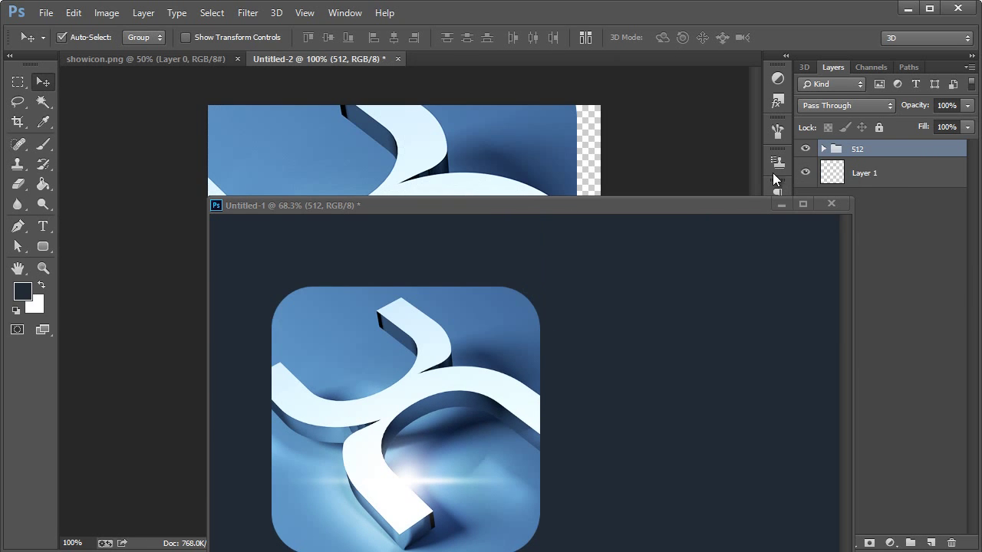
pyautogui.moveTo(725, 208); pyautogui.dragTo(563, 59)
pyautogui.click(366, 59)
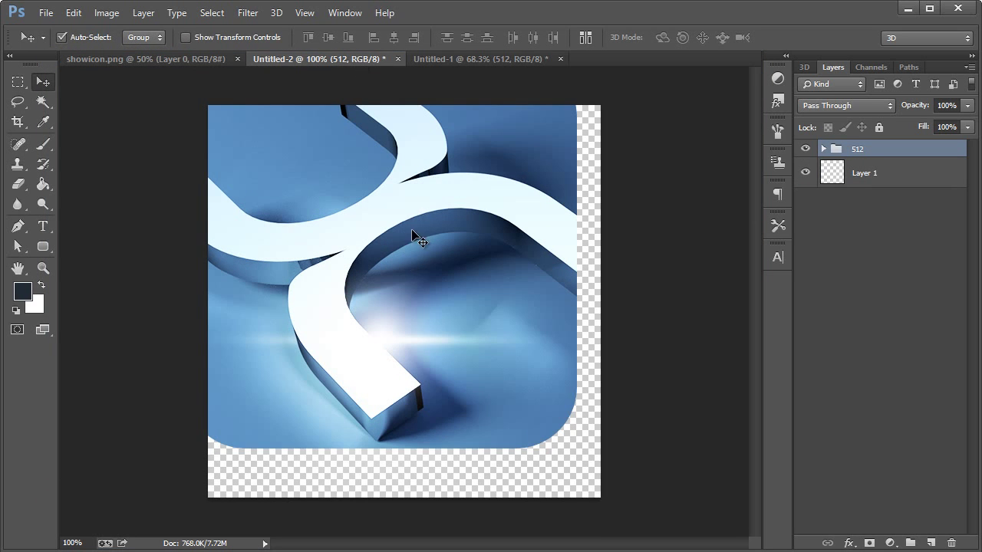
pyautogui.moveTo(415, 209); pyautogui.dragTo(441, 253)
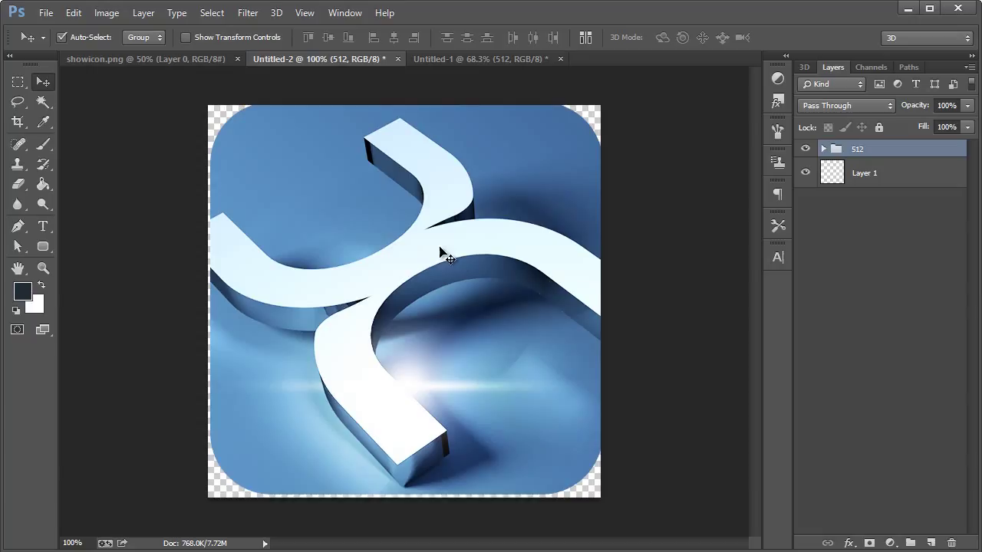
pyautogui.press('Down')
pyautogui.press('Down')
pyautogui.press('Down')
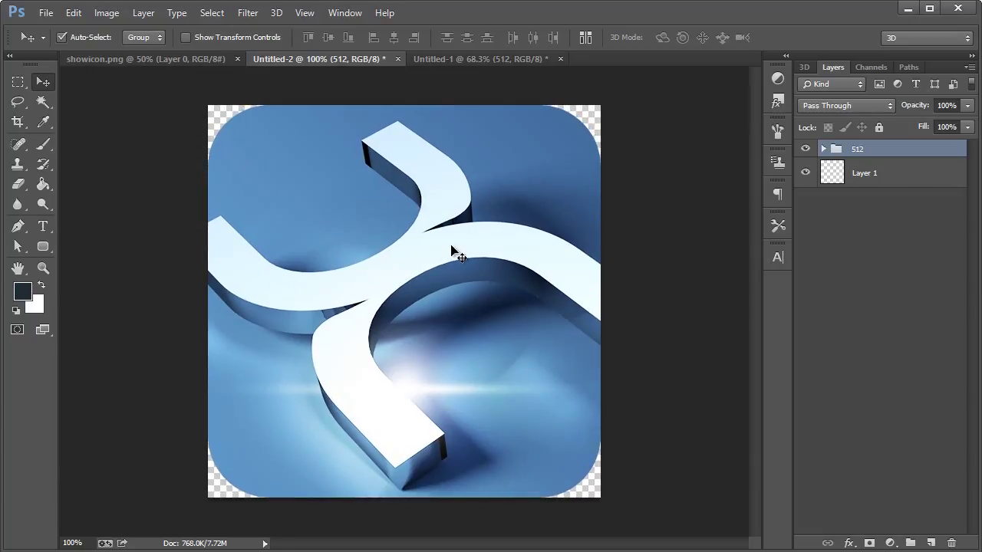
# Resize the icon document to 256 px wide with Image Size
pyautogui.click(106, 13)
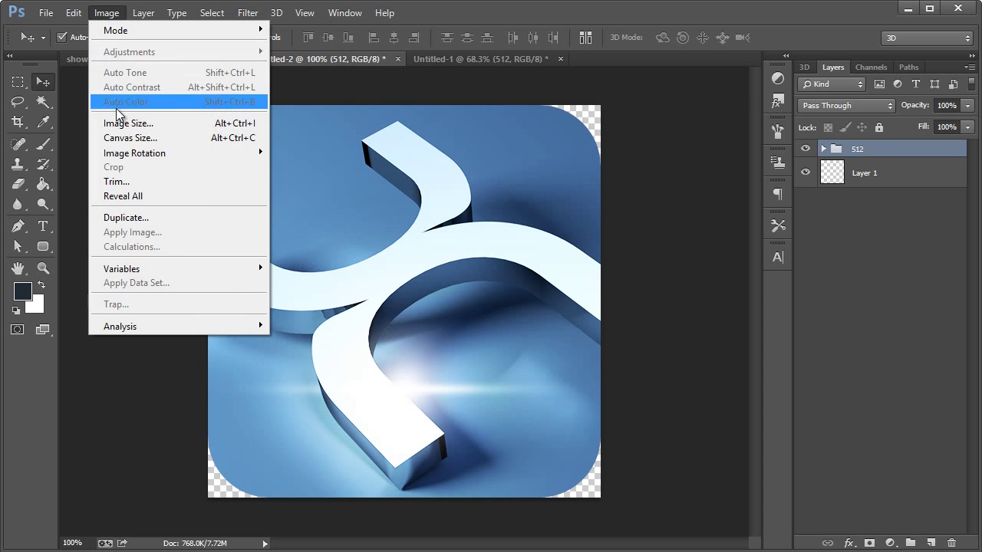
pyautogui.click(116, 123)
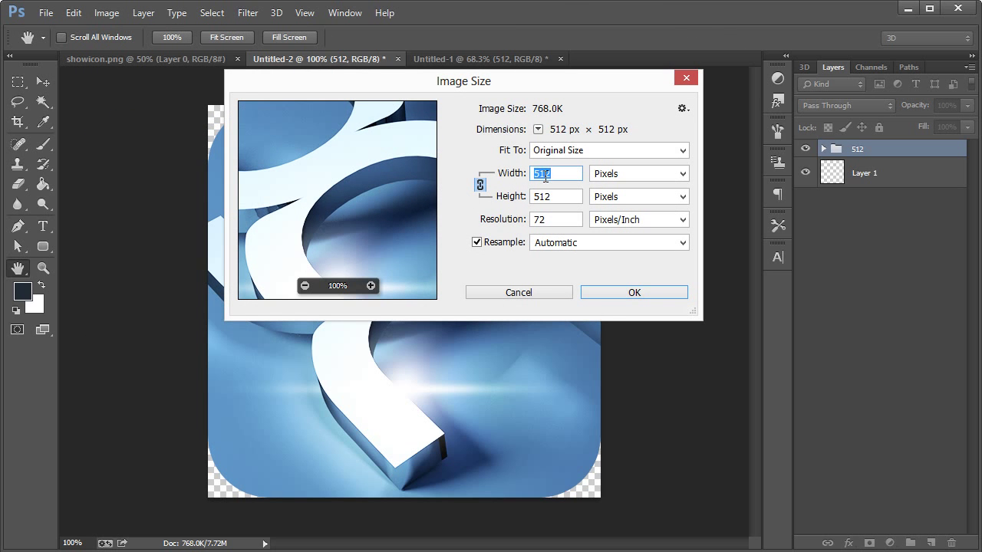
pyautogui.write('256')
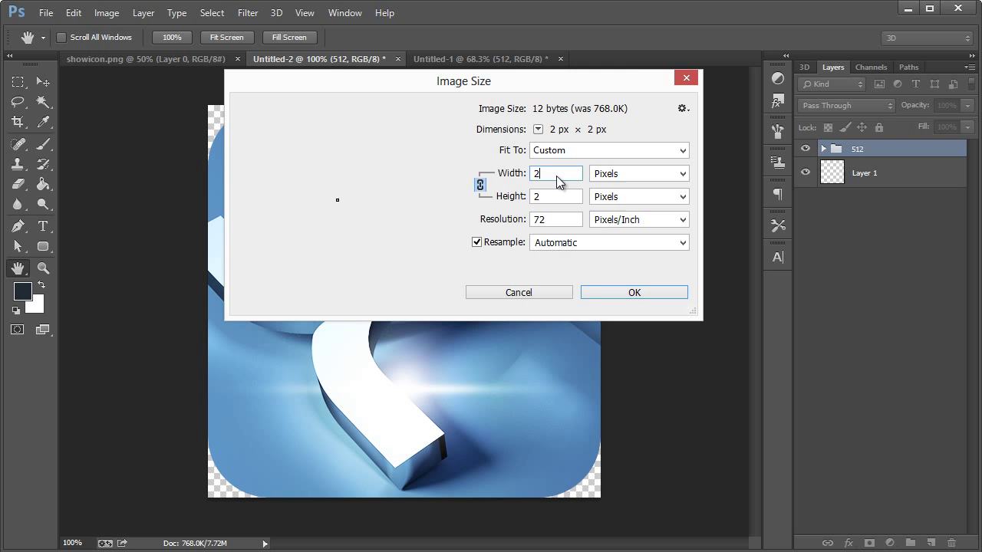
pyautogui.click(633, 290)
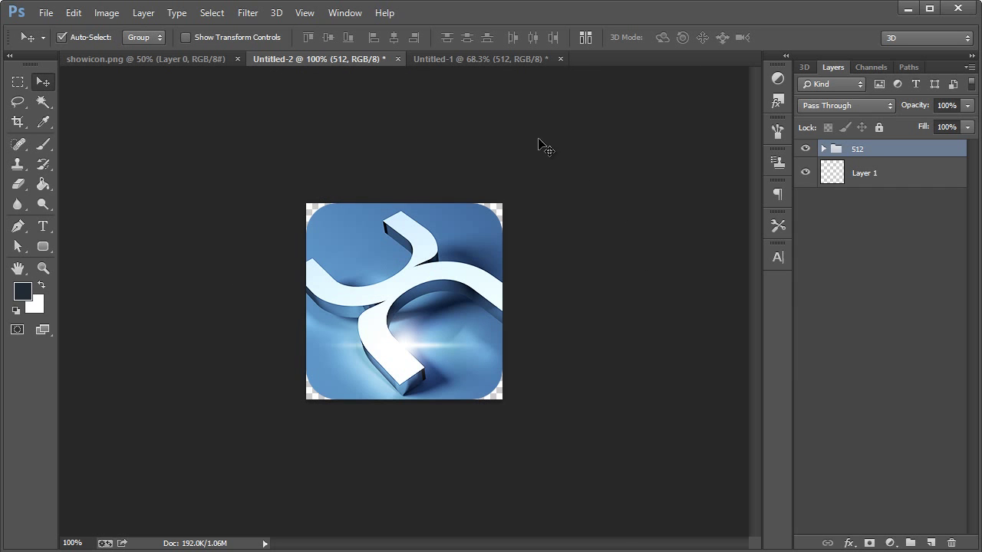
# Copy Merged the whole 256 px icon and paste it into Untitled-1 right of the large icon
pyautogui.hotkey('ctrl', 'a')
pyautogui.click(73, 13)
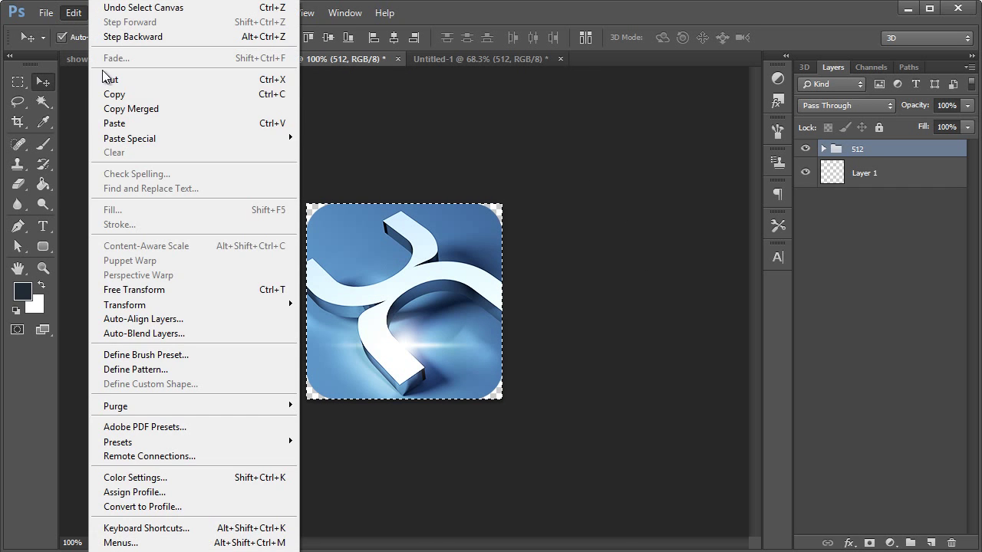
pyautogui.click(129, 107)
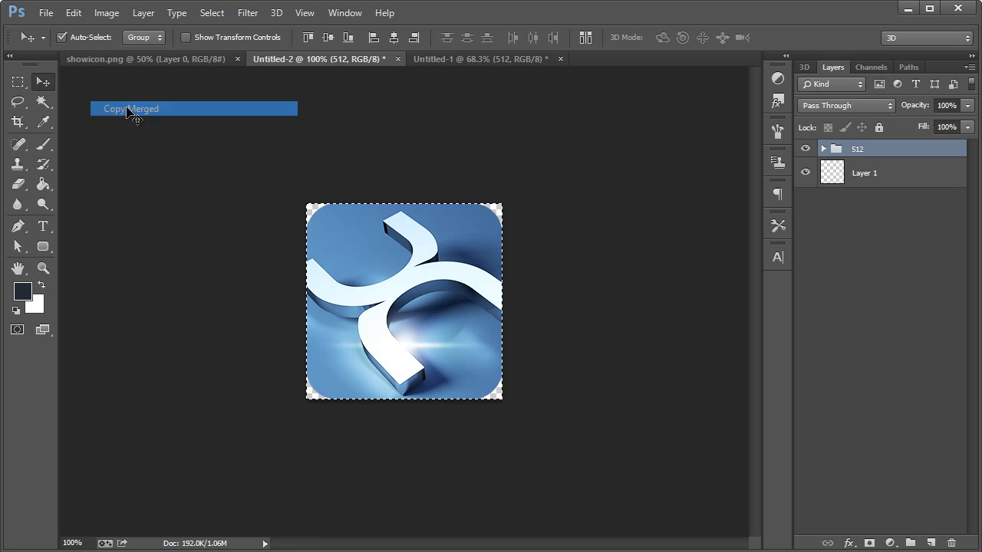
pyautogui.click(164, 58)
pyautogui.click(439, 60)
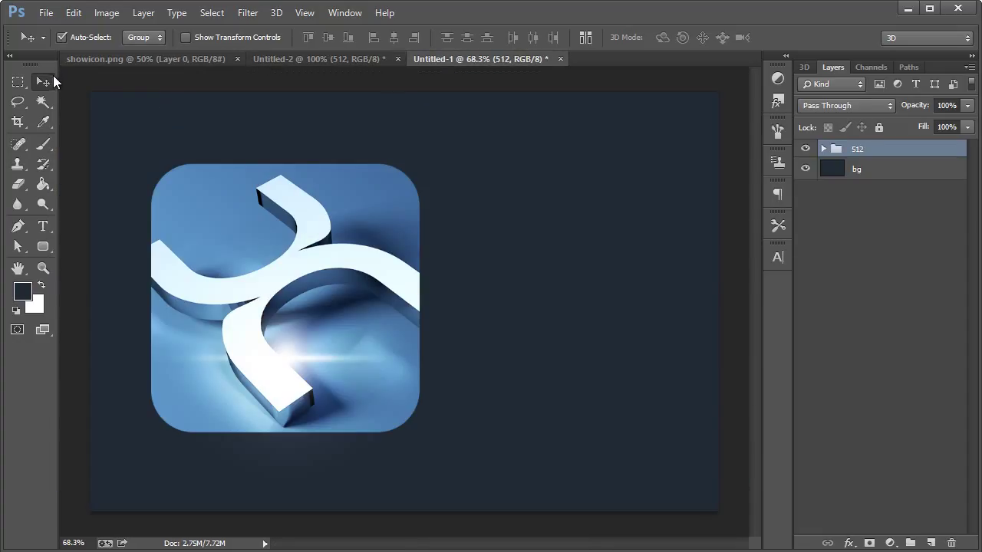
pyautogui.hotkey('ctrl', 'v')
pyautogui.moveTo(415, 279); pyautogui.dragTo(523, 347)
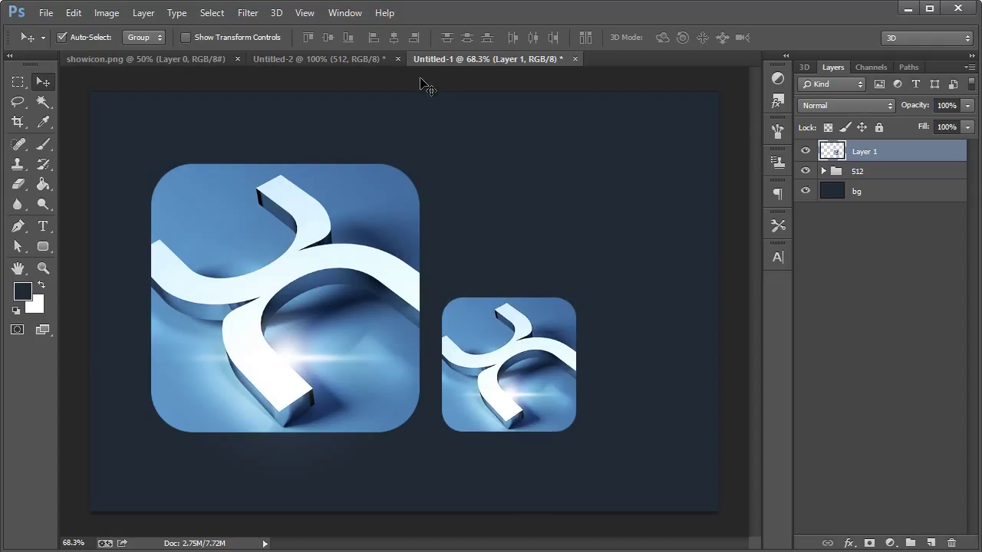
# Resize the Untitled-2 icon document to 128 px with Image Size
pyautogui.click(333, 59)
pyautogui.click(112, 15)
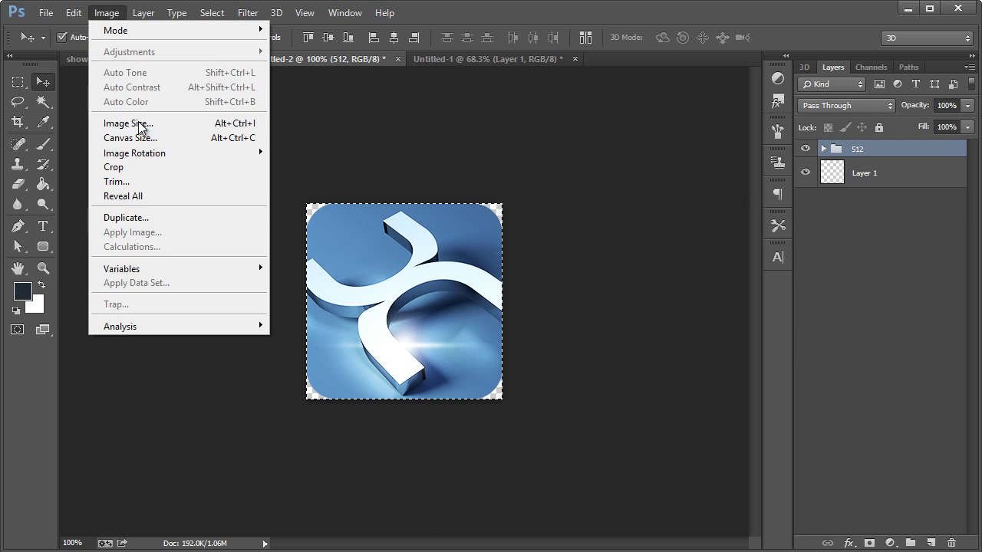
pyautogui.click(144, 123)
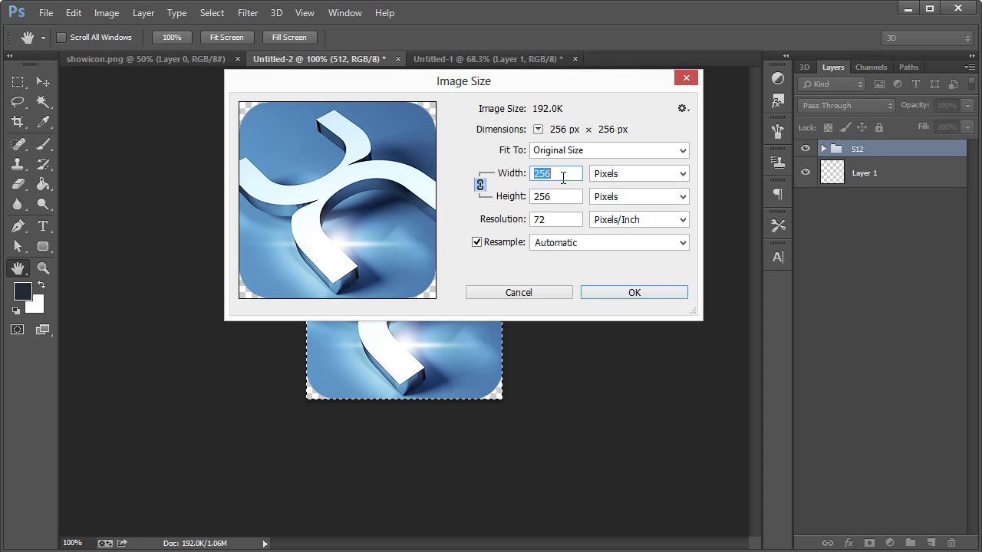
pyautogui.write('128')
pyautogui.press('Return')
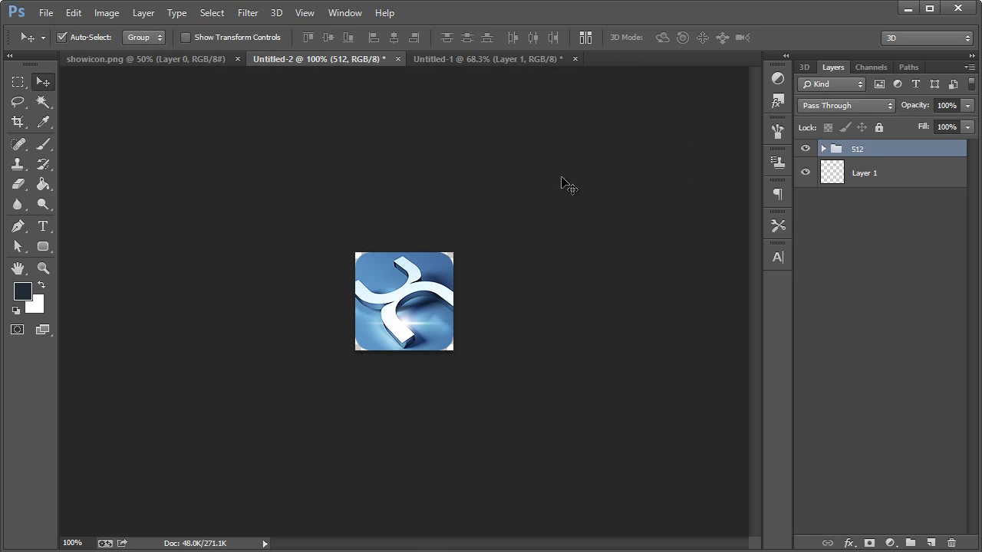
# Copy Merged the 128 px icon and paste it into Untitled-1 right of the 256 px icon
pyautogui.hotkey('ctrl', 'a')
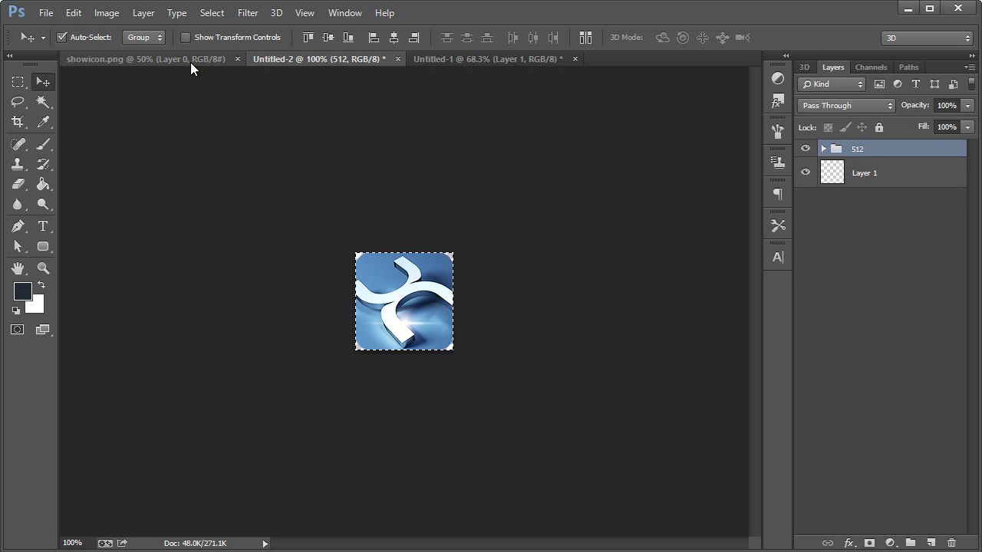
pyautogui.click(184, 60)
pyautogui.click(478, 60)
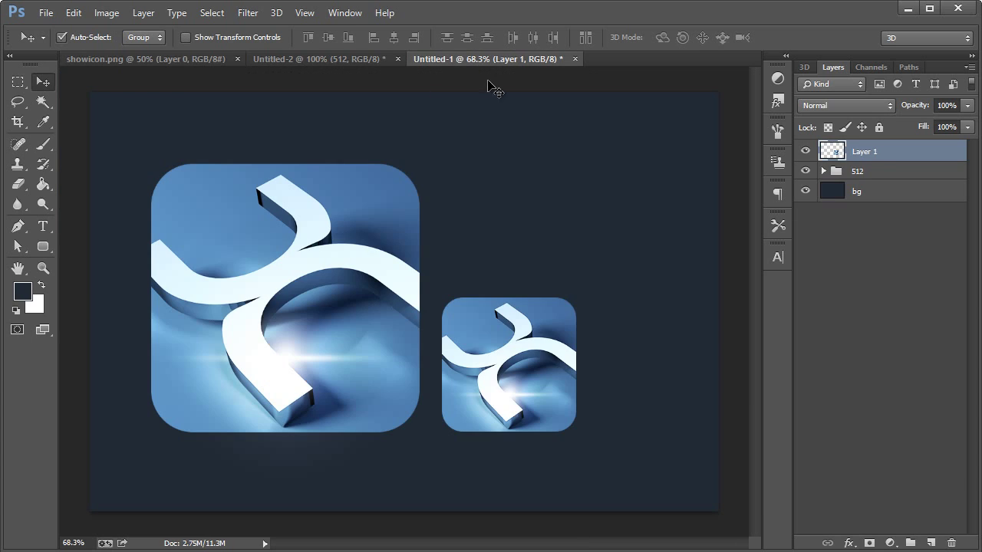
pyautogui.hotkey('ctrl', 'v')
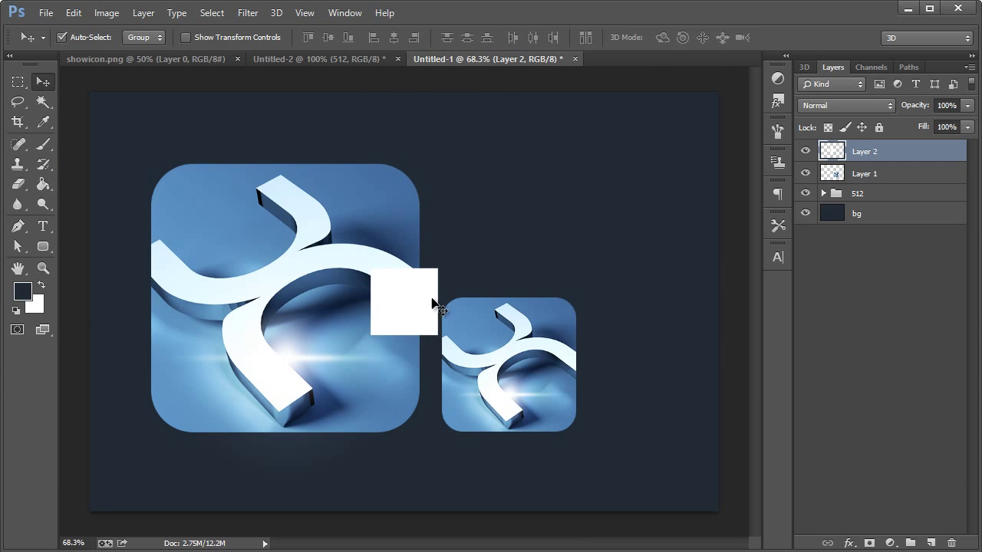
pyautogui.hotkey('ctrl', 'z')
pyautogui.click(345, 61)
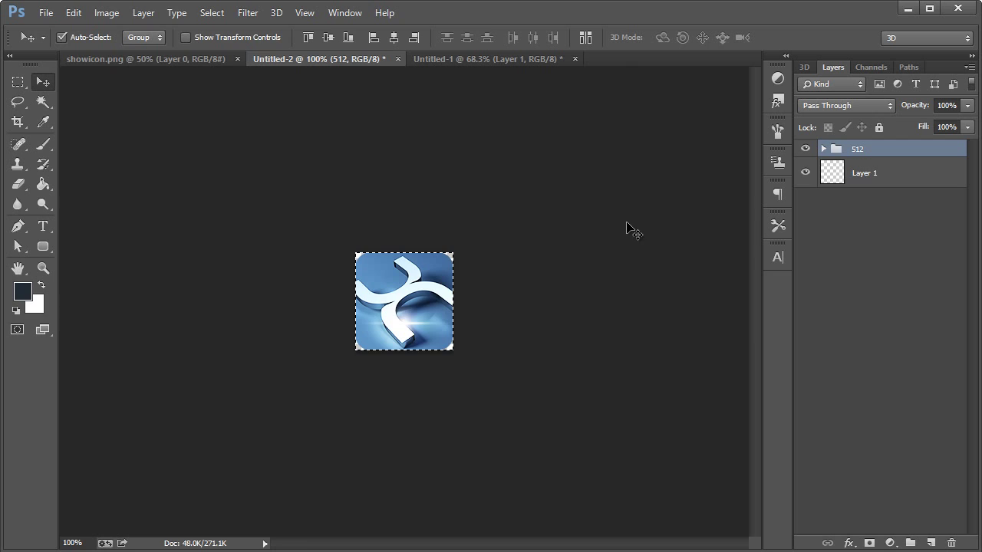
pyautogui.click(73, 13)
pyautogui.click(129, 109)
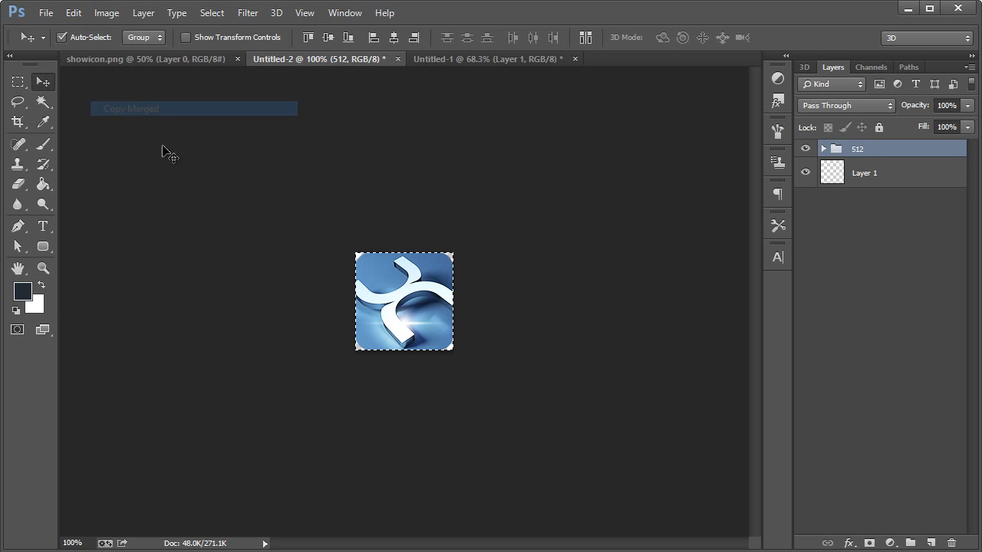
pyautogui.click(445, 59)
pyautogui.hotkey('ctrl', 'v')
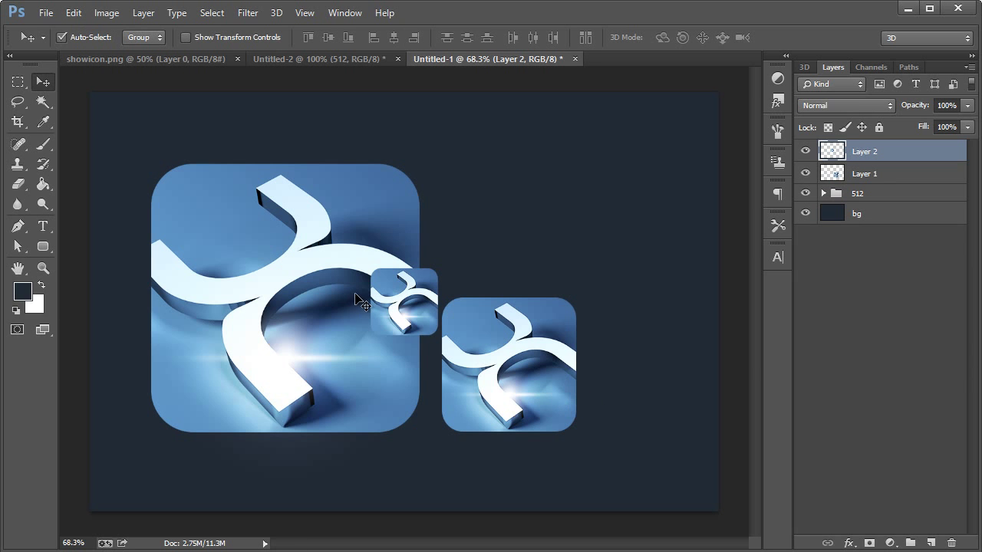
pyautogui.moveTo(357, 300); pyautogui.dragTo(628, 394)
pyautogui.hotkey('ctrl', 'z')
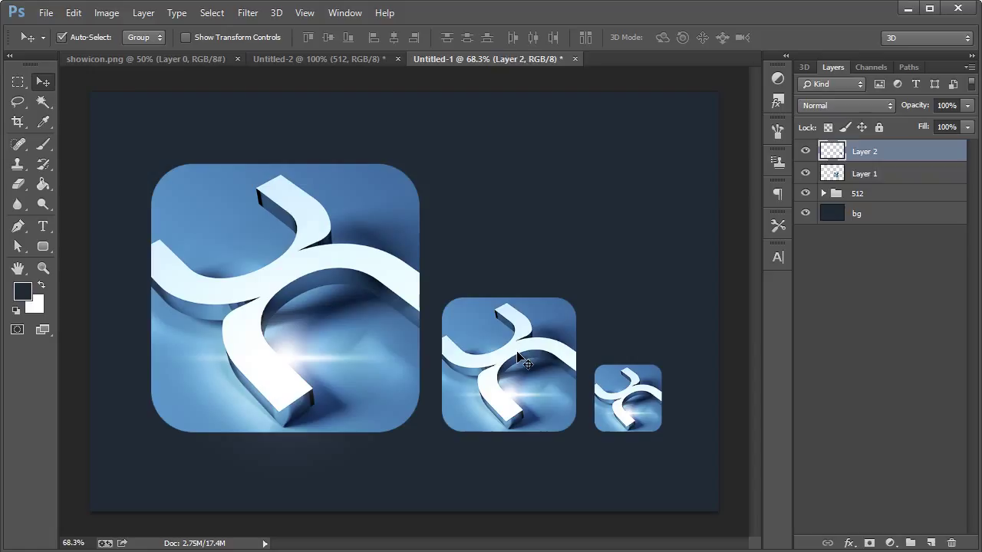
# Select all three icon layers and shift them 10 px left
pyautogui.keyDown('shift'); pyautogui.click(526, 363); pyautogui.keyUp('shift')
pyautogui.keyDown('shift'); pyautogui.click(318, 325); pyautogui.keyUp('shift')
pyautogui.moveTo(483, 355); pyautogui.dragTo(477, 354)
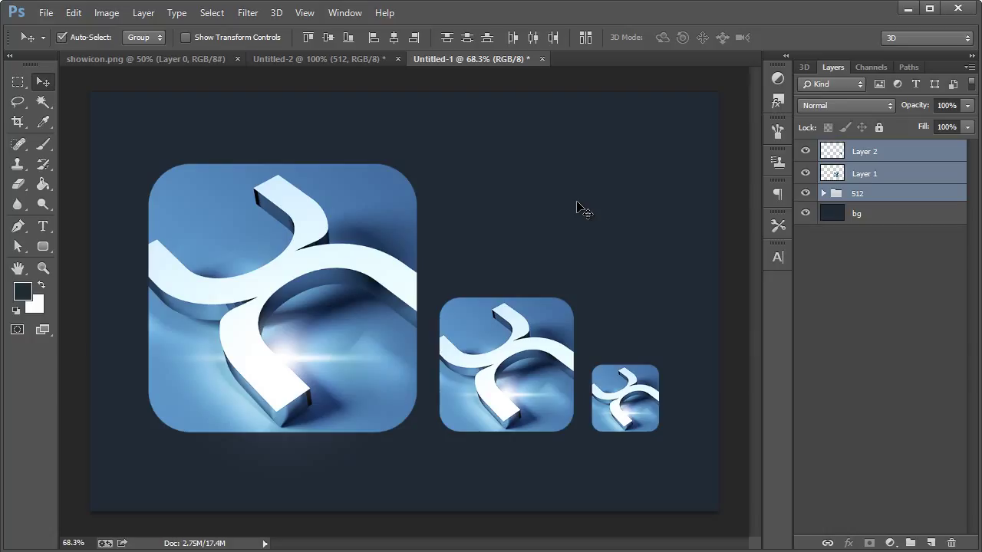
pyautogui.click(880, 161)
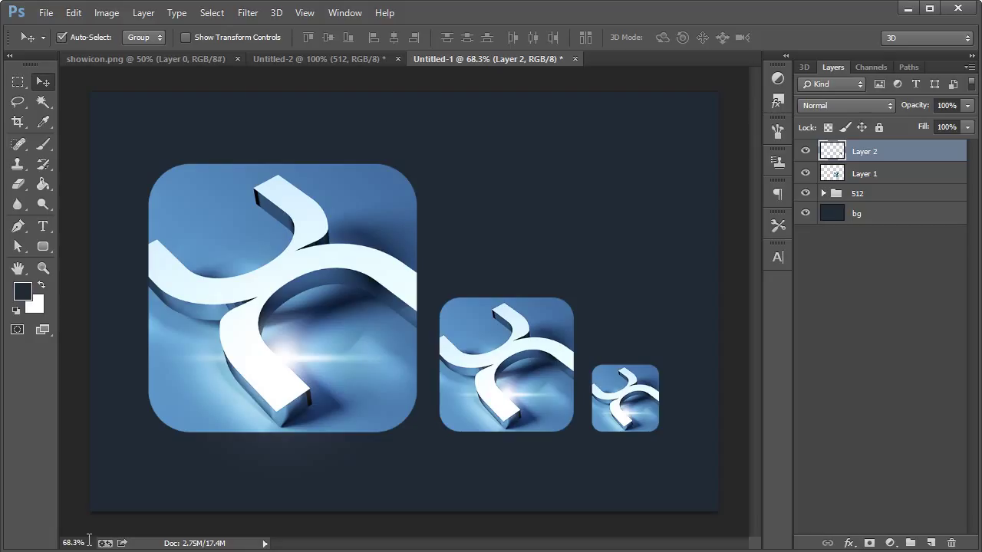
pyautogui.moveTo(153, 551)
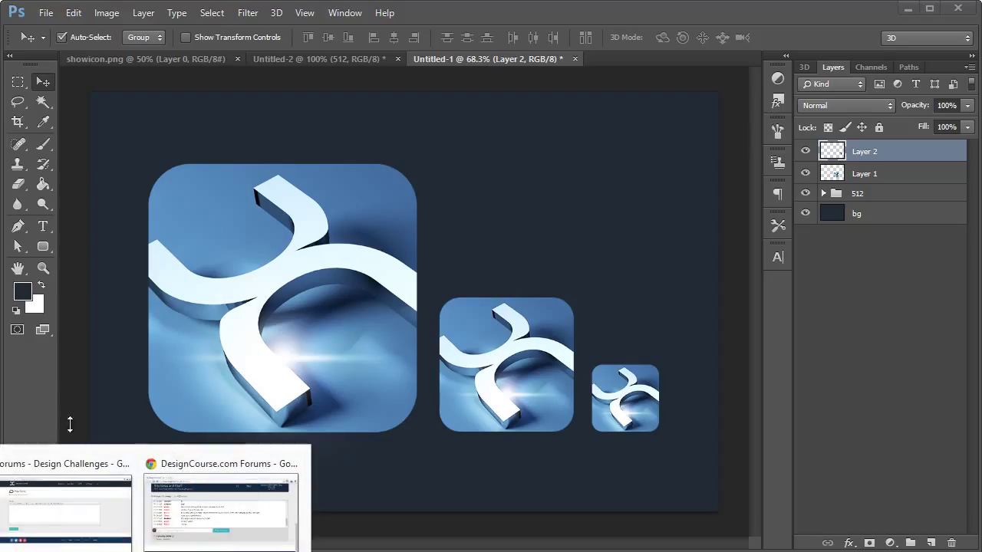
pyautogui.click(217, 510)
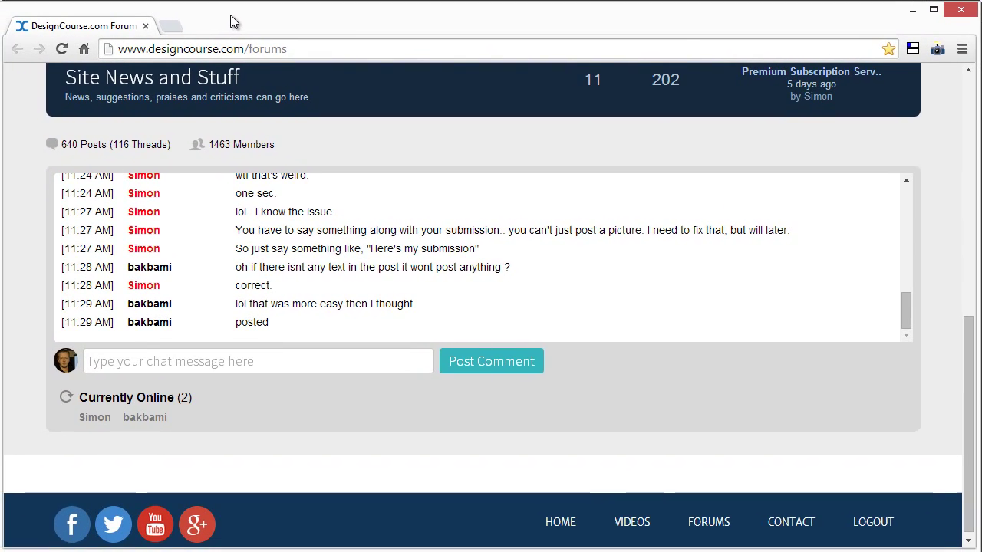
pyautogui.scroll(2, 331, 130)
pyautogui.scroll(5, 335, 136)
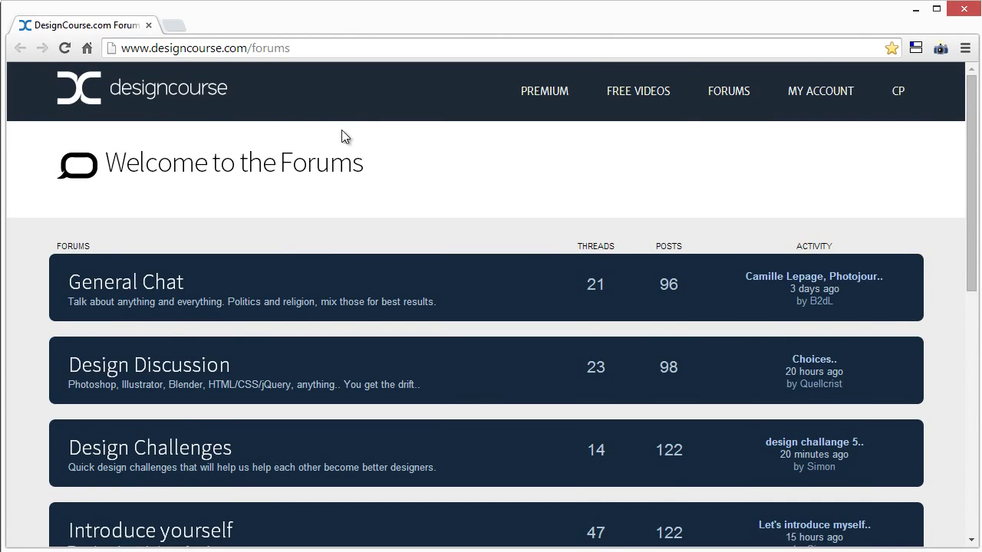
pyautogui.click(713, 92)
pyautogui.scroll(-3, 702, 187)
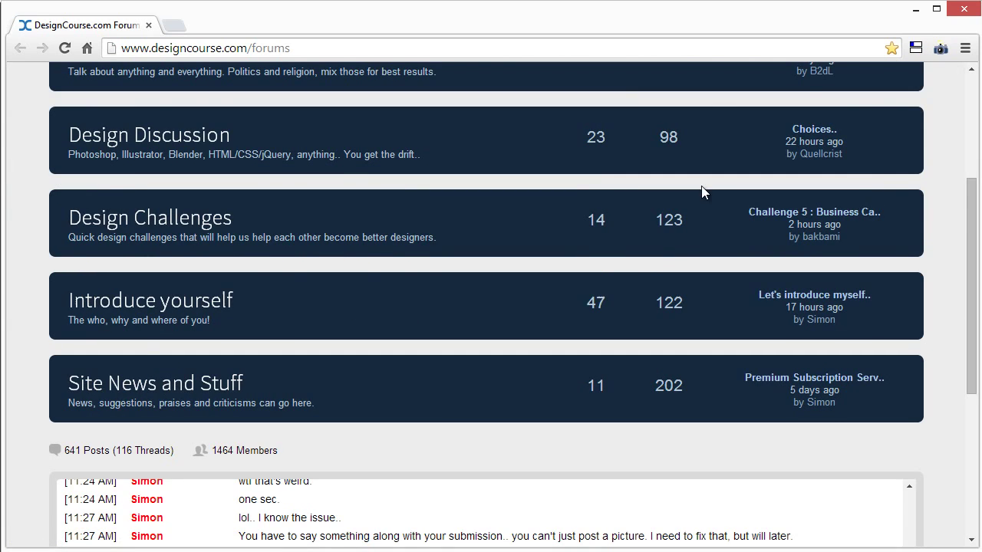
pyautogui.click(202, 301)
pyautogui.scroll(-7, 397, 303)
pyautogui.scroll(4, 397, 303)
pyautogui.scroll(5, 396, 303)
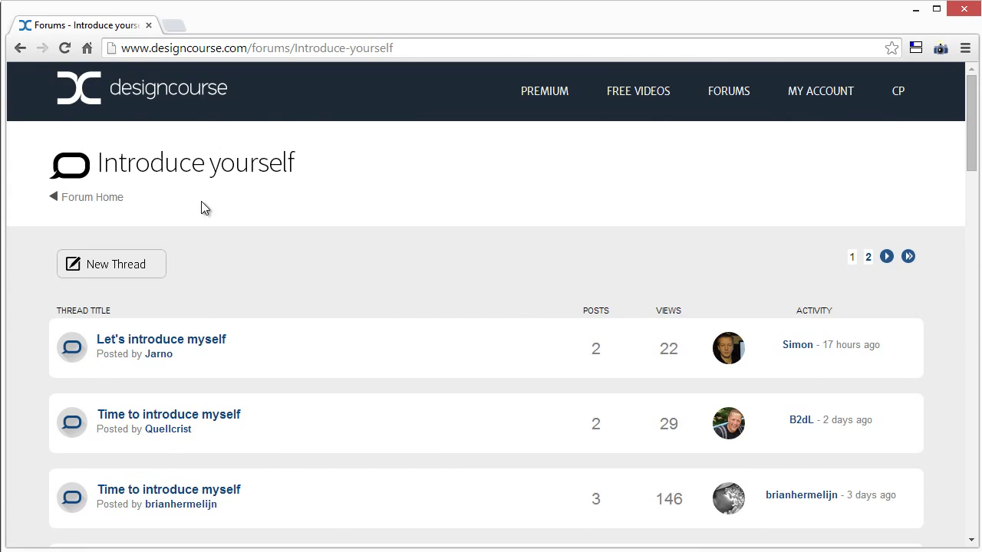
pyautogui.scroll(-4, 397, 214)
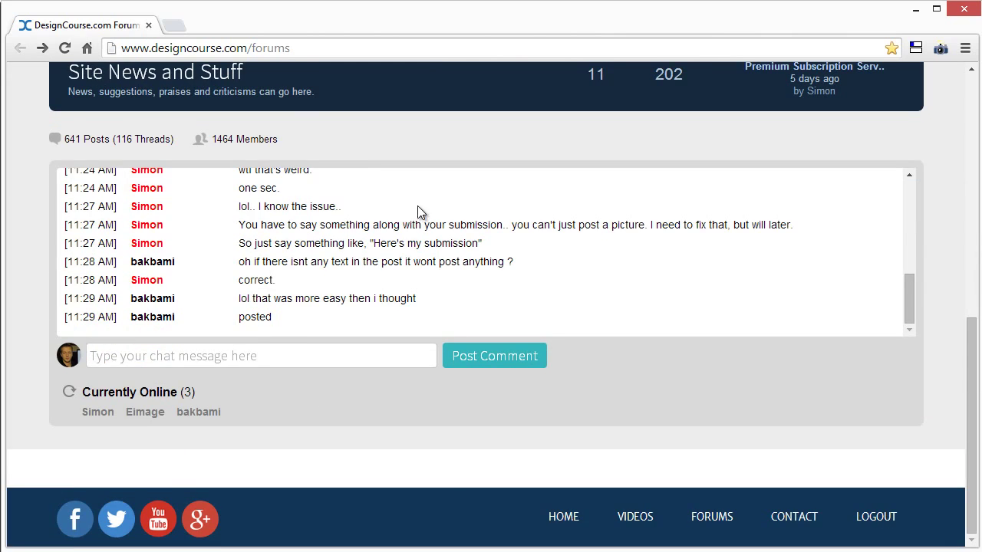
pyautogui.scroll(7, 417, 205)
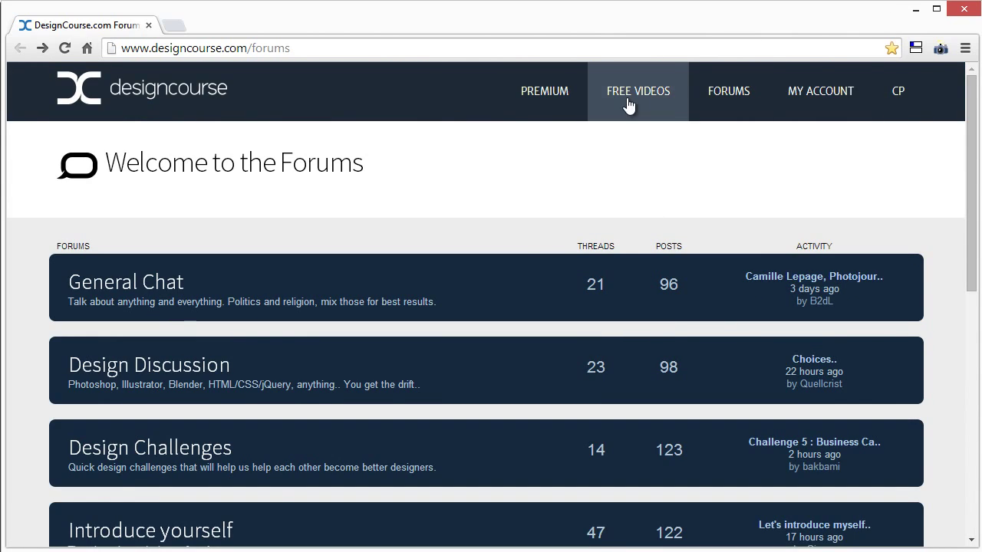
pyautogui.click(916, 9)
pyautogui.click(563, 229)
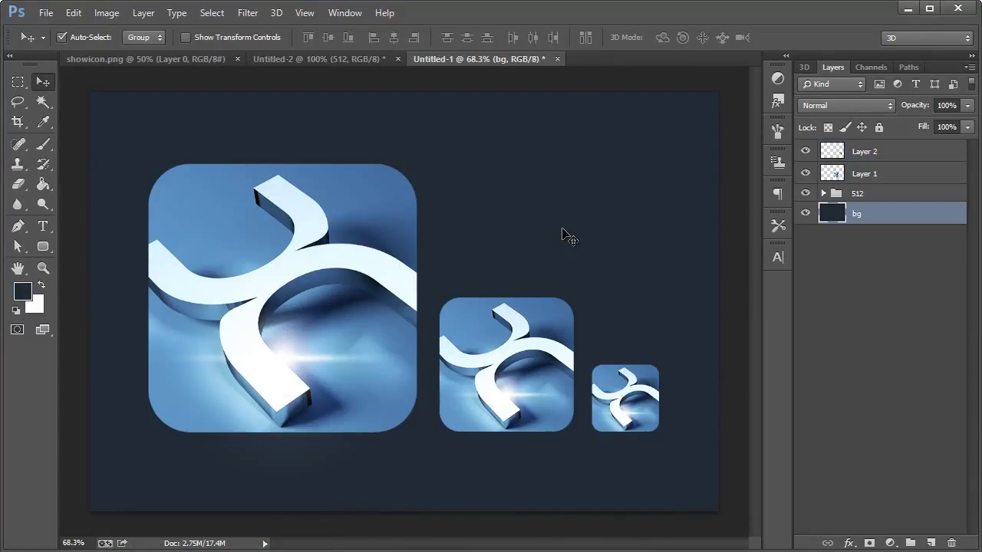